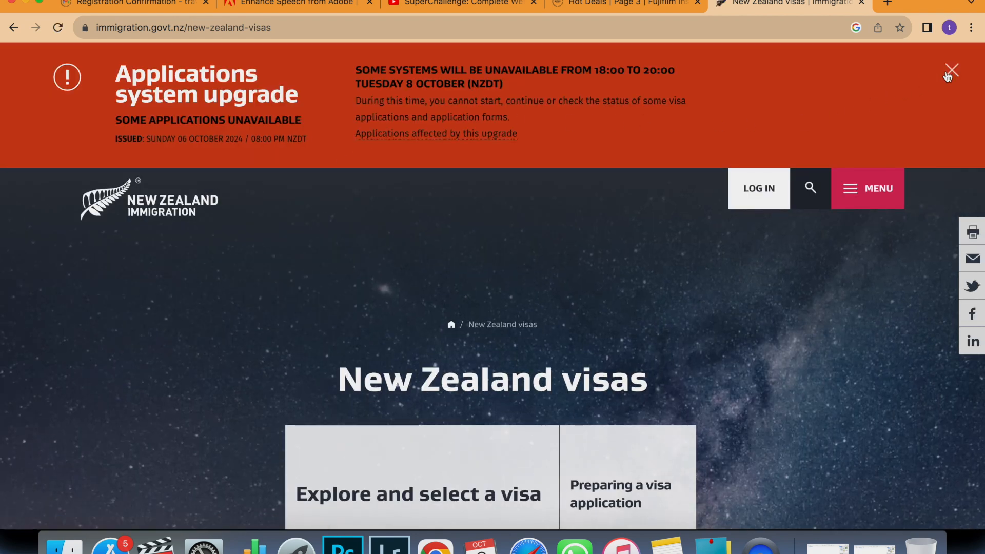
# Dismiss the upgrade notice and choose 'visit or extend my visit' in the visa explorer.
pyautogui.click(952, 70)
pyautogui.write('to')
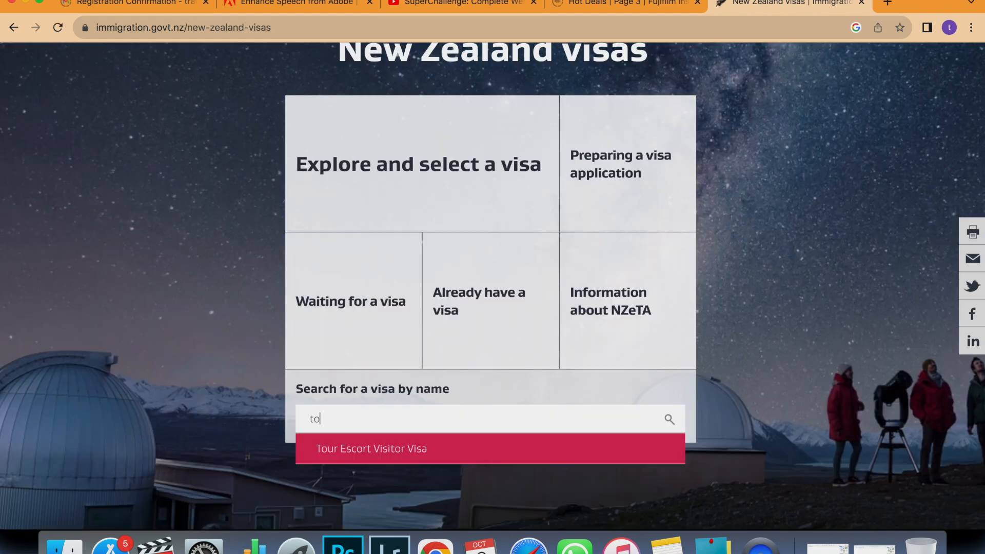
pyautogui.press('BackSpace')
pyautogui.press('BackSpace')
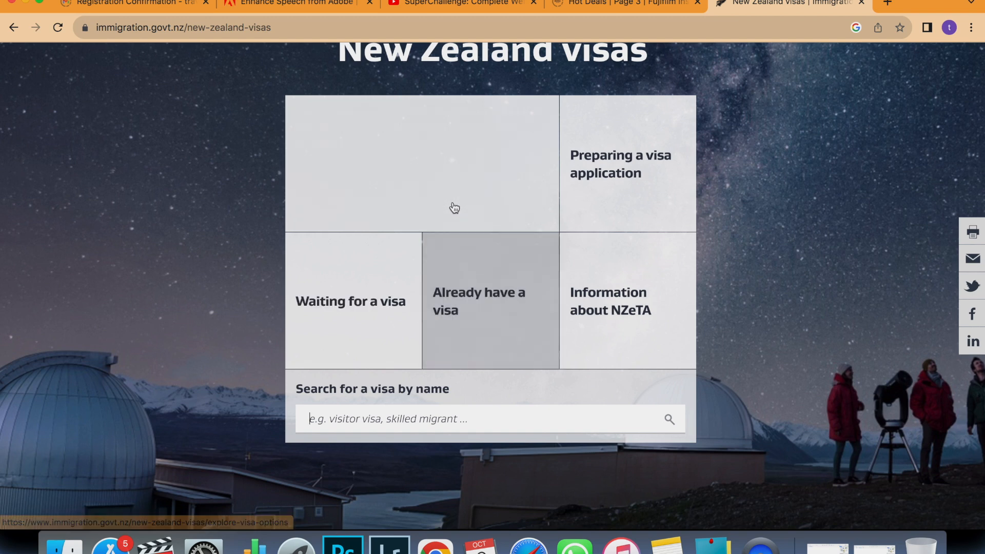
pyautogui.click(454, 208)
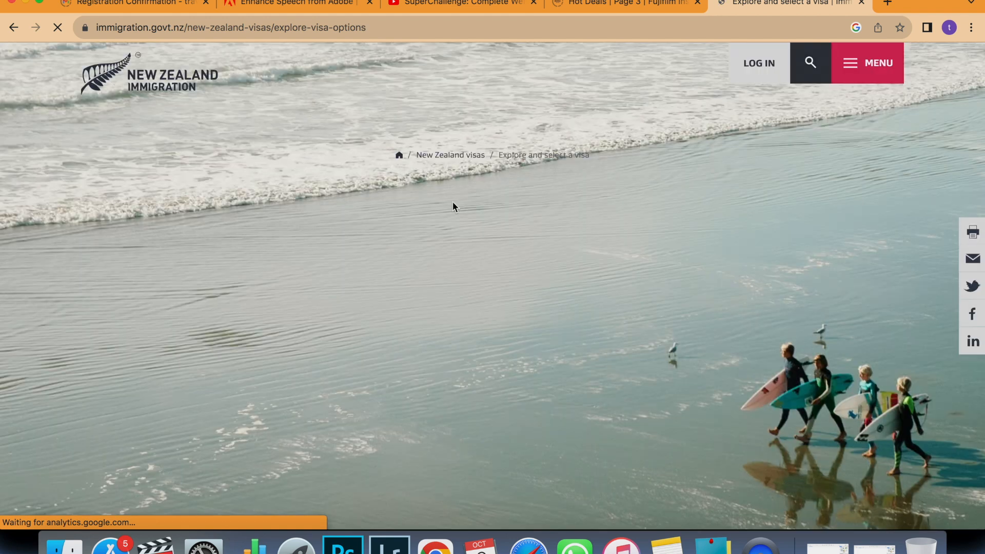
pyautogui.click(526, 334)
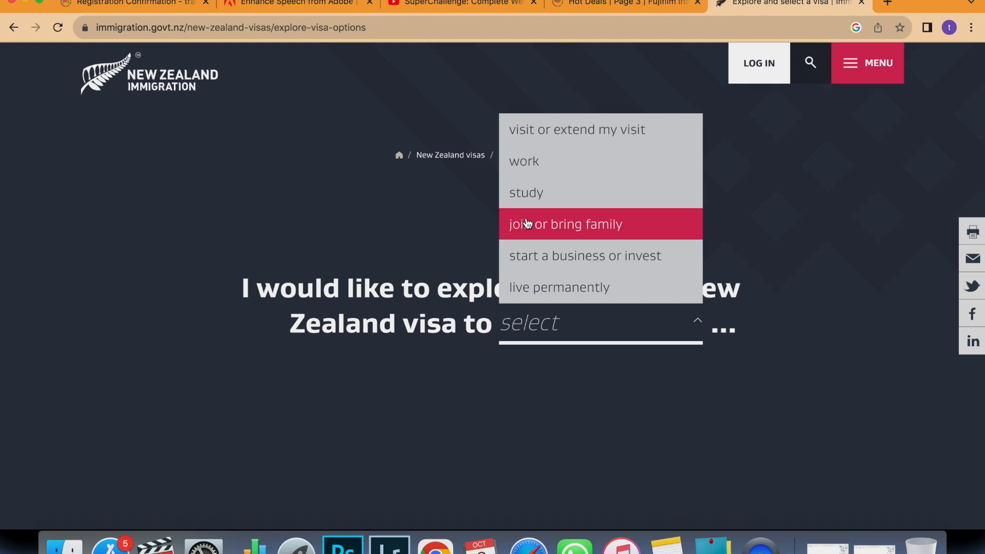
pyautogui.click(562, 137)
# Choose an India passport, a stay of less than 3 months, and holiday as the purpose.
pyautogui.scroll(-2, 557, 315)
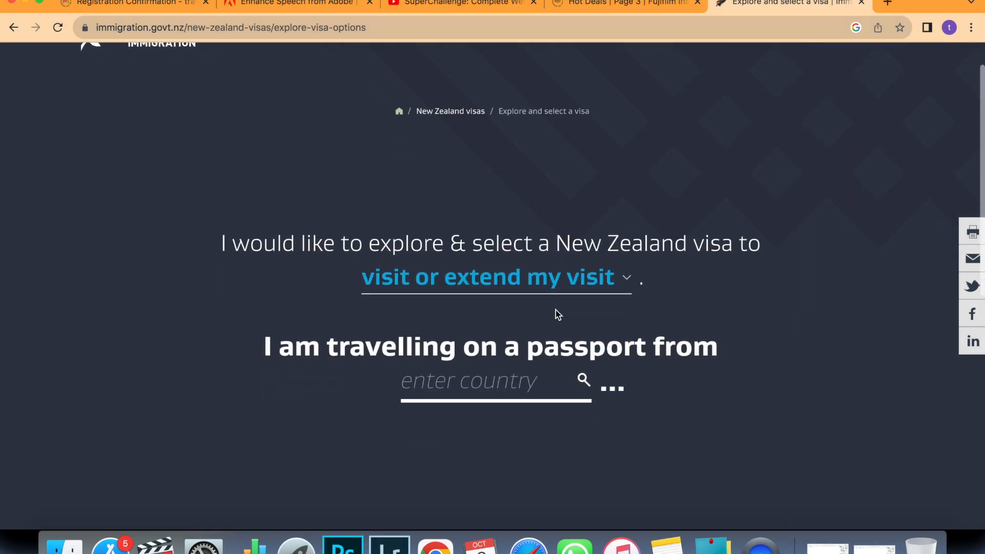
pyautogui.click(501, 383)
pyautogui.write('ind')
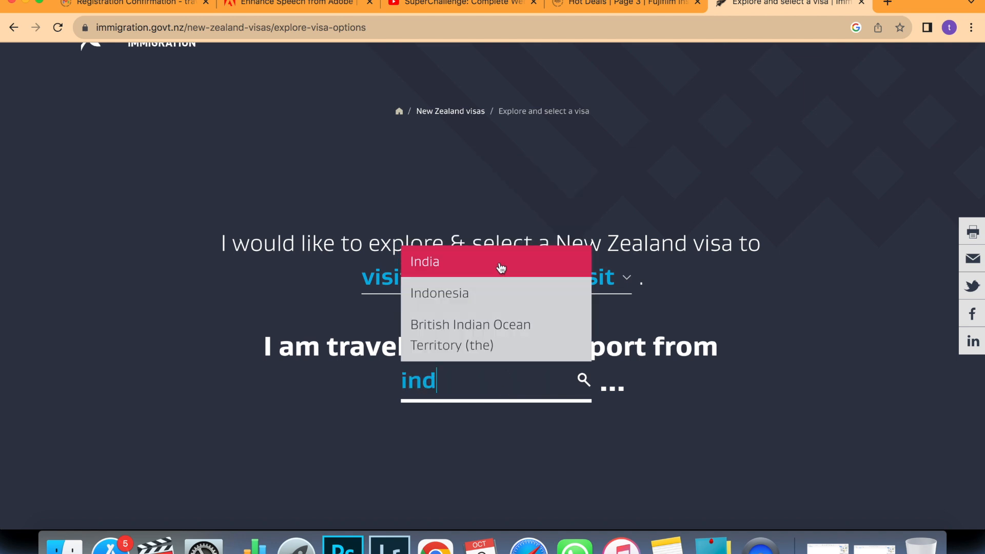
pyautogui.click(502, 267)
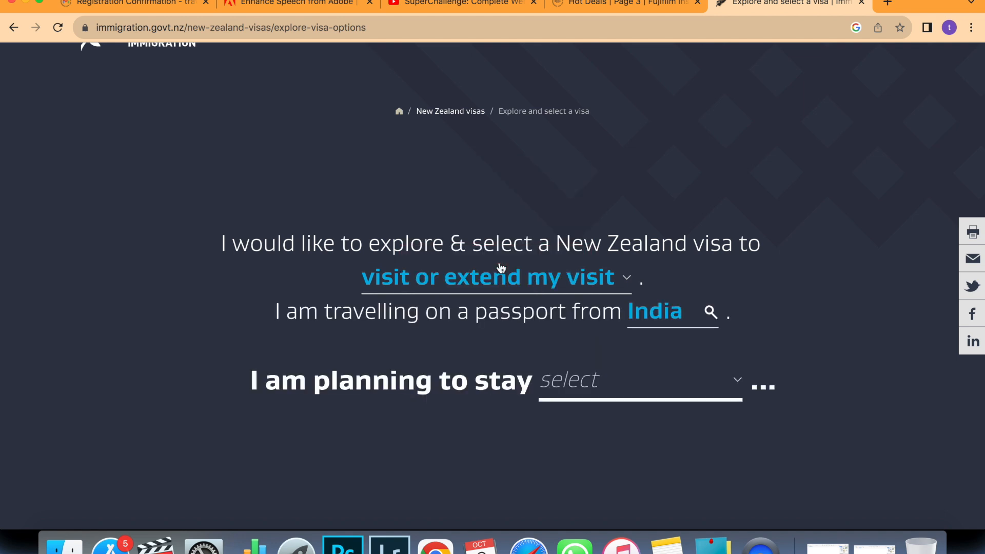
pyautogui.click(573, 397)
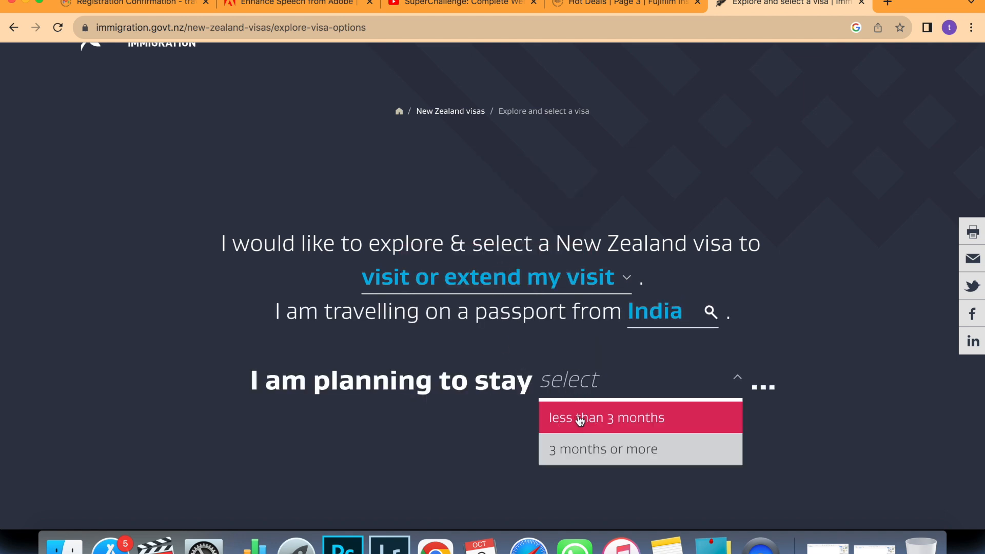
pyautogui.click(578, 417)
pyautogui.click(560, 411)
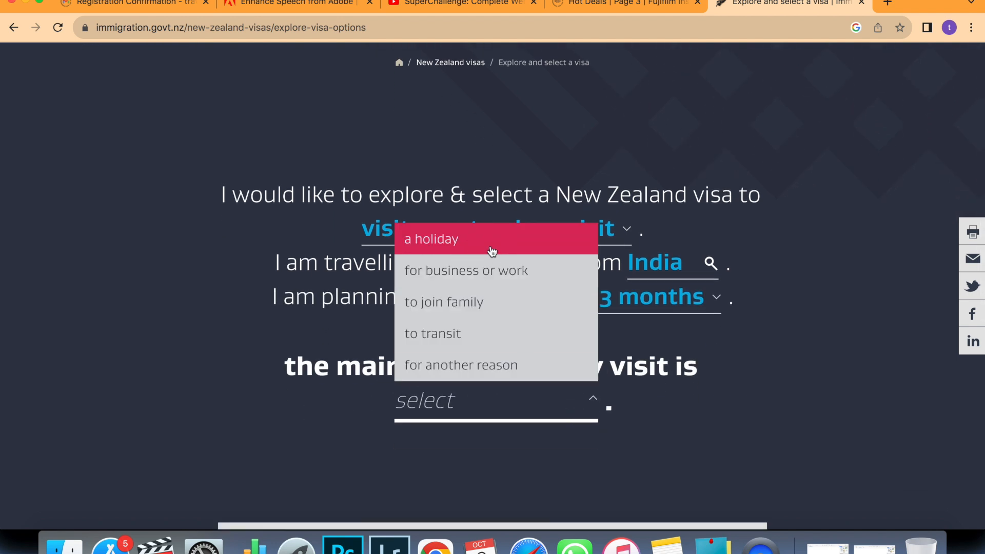
pyautogui.click(491, 251)
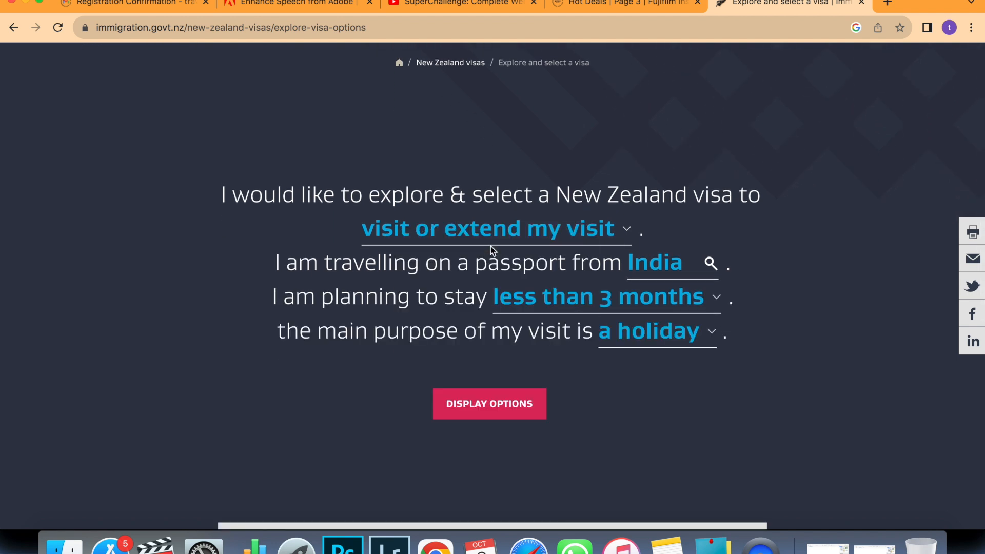
# Show the matching visas, open the Visitor Visa details, and apply online through the log-in page.
pyautogui.click(495, 413)
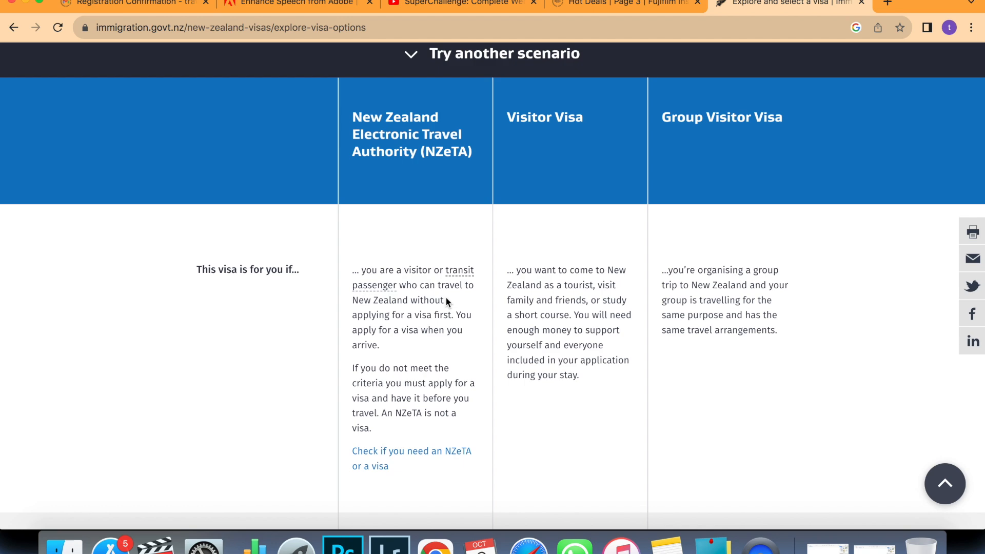
pyautogui.scroll(-10, 569, 232)
pyautogui.scroll(-7, 569, 237)
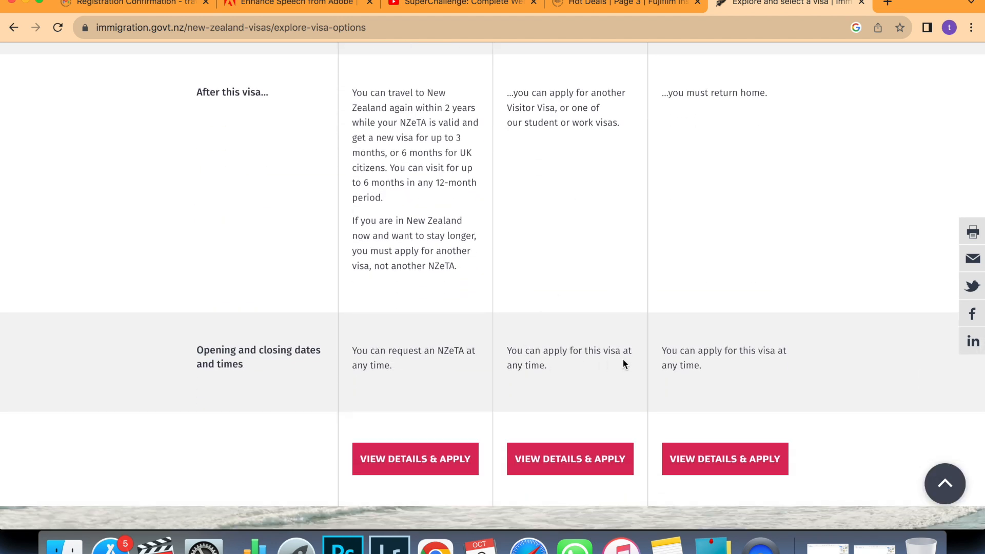
pyautogui.click(569, 468)
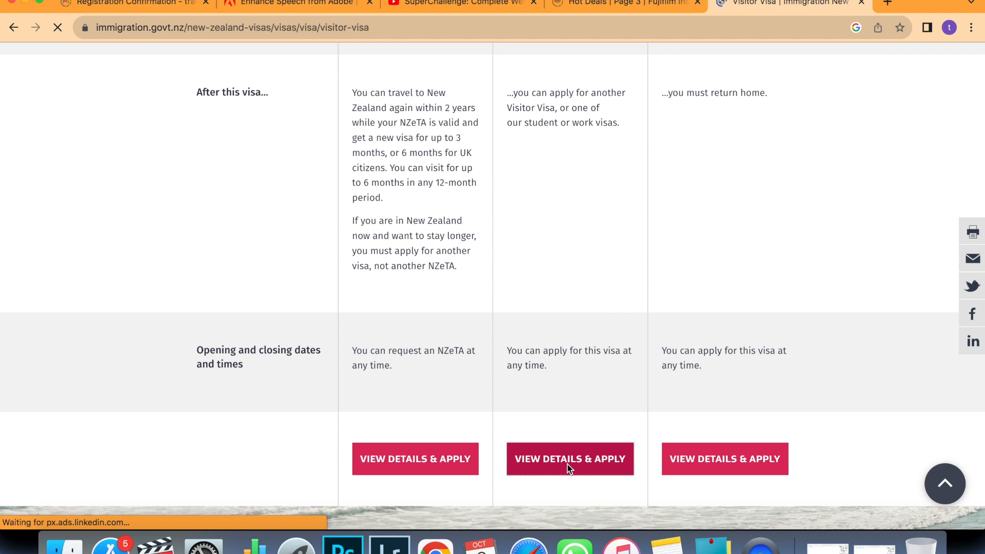
pyautogui.scroll(-1, 568, 469)
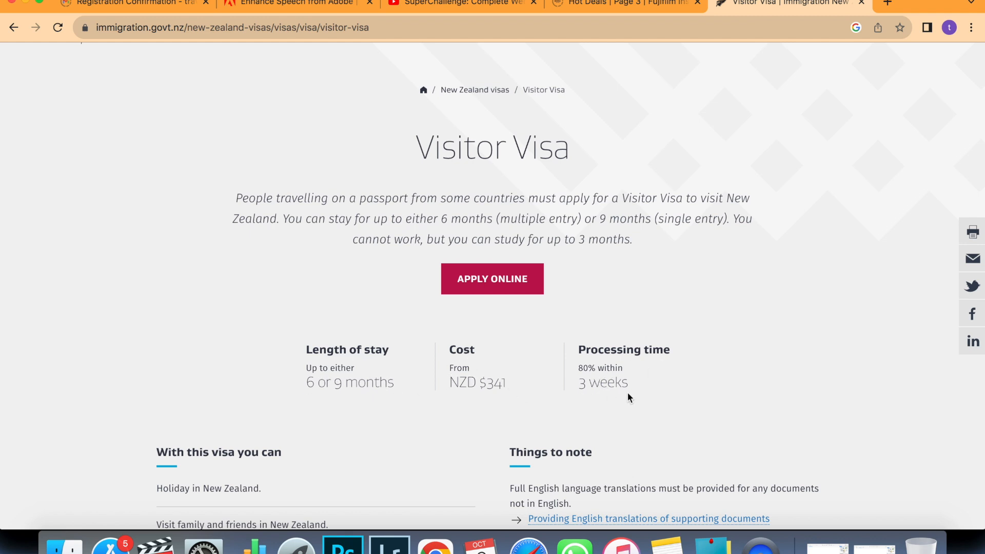
pyautogui.click(499, 289)
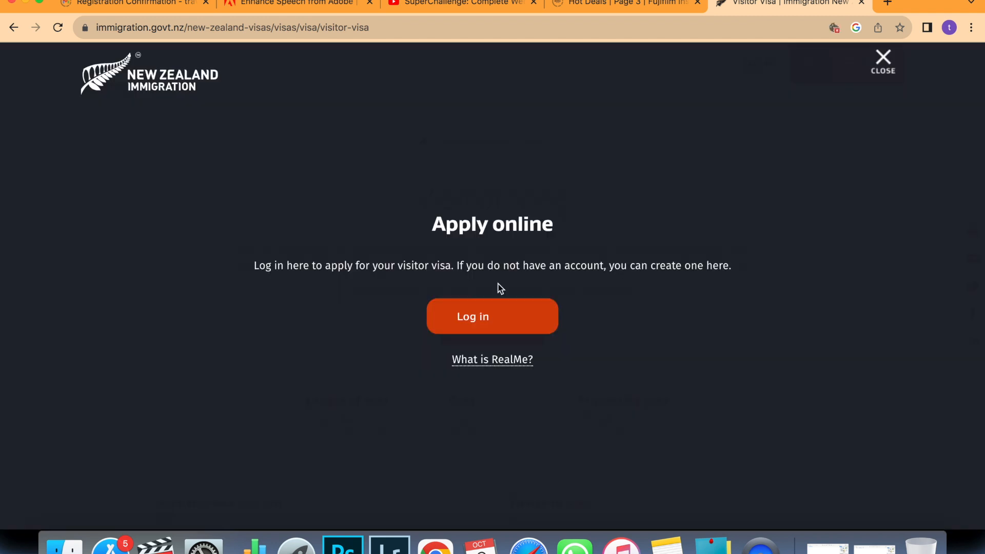
pyautogui.click(500, 322)
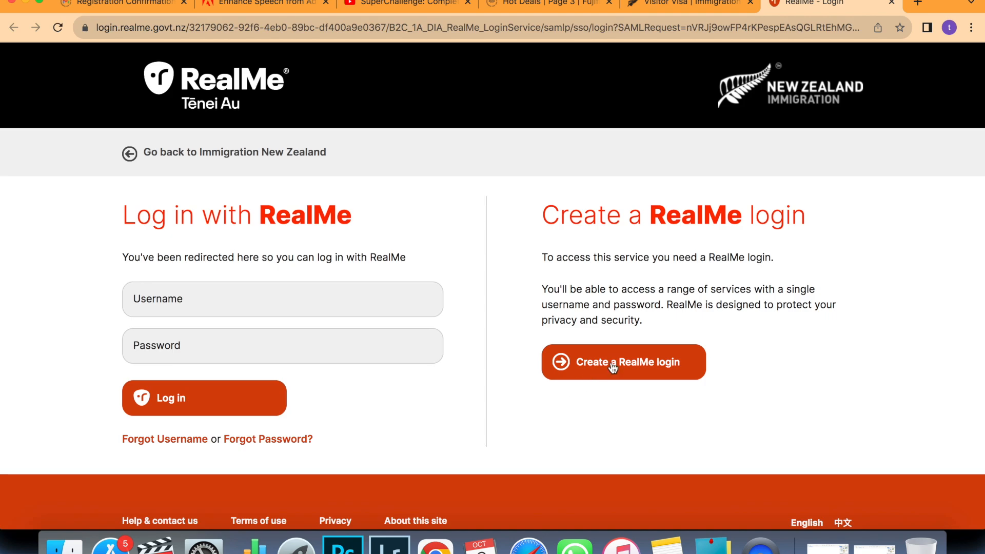
# Create a new RealMe login with the saved e-mail address, request the code, and open Gmail.
pyautogui.click(612, 367)
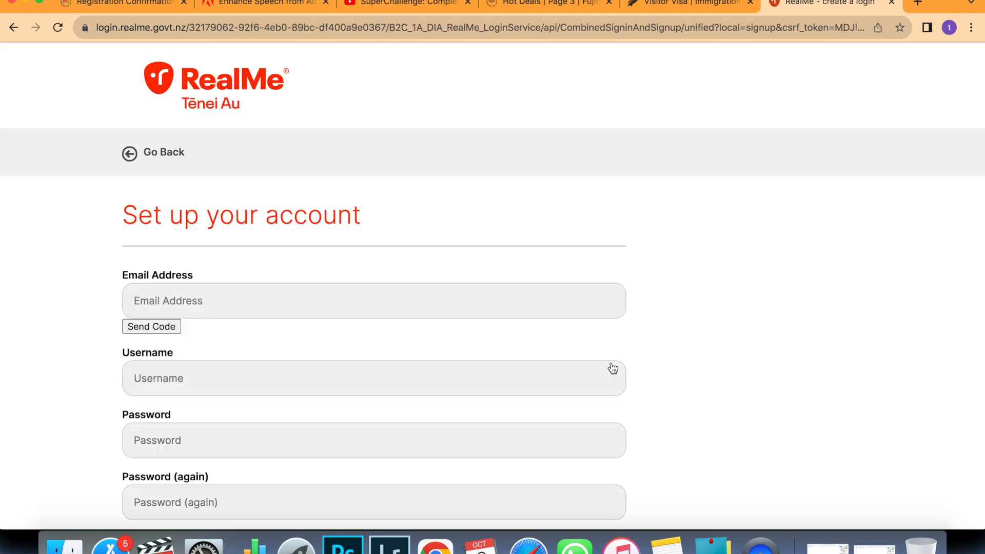
pyautogui.scroll(-3, 612, 369)
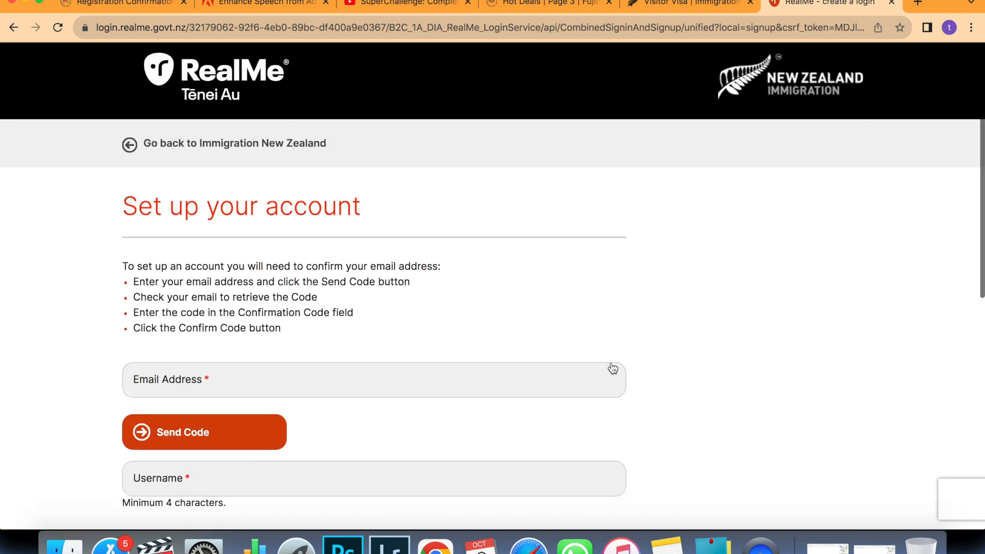
pyautogui.scroll(-1, 346, 231)
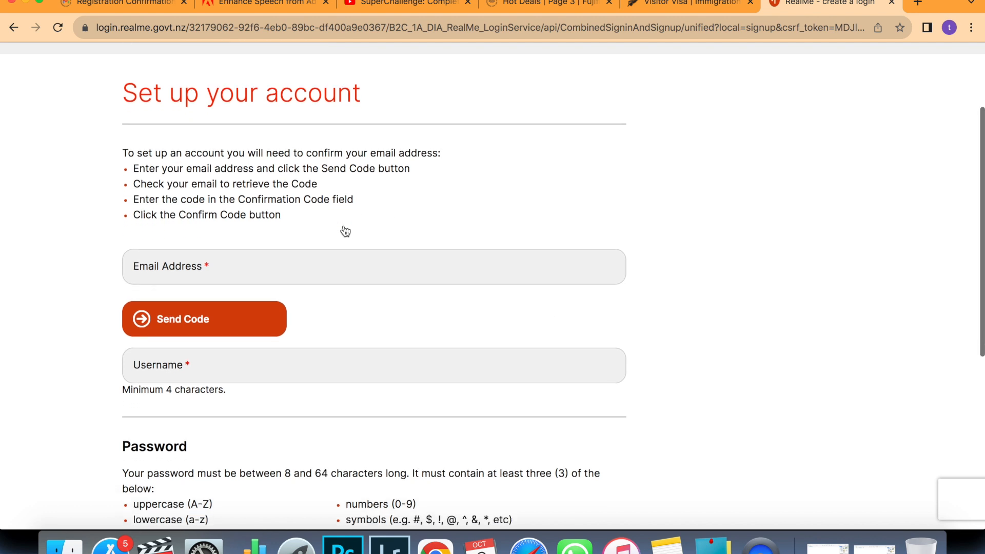
pyautogui.click(236, 256)
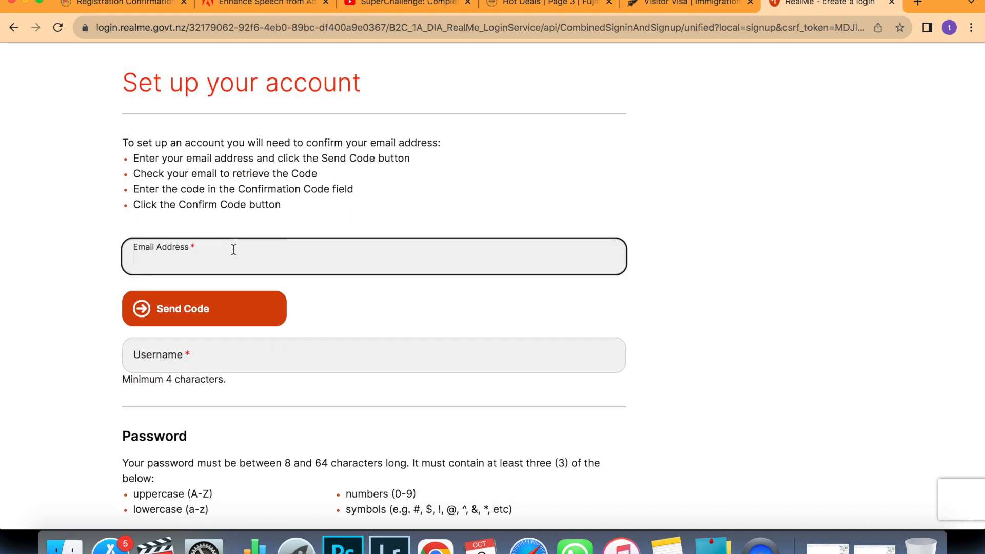
pyautogui.click(234, 296)
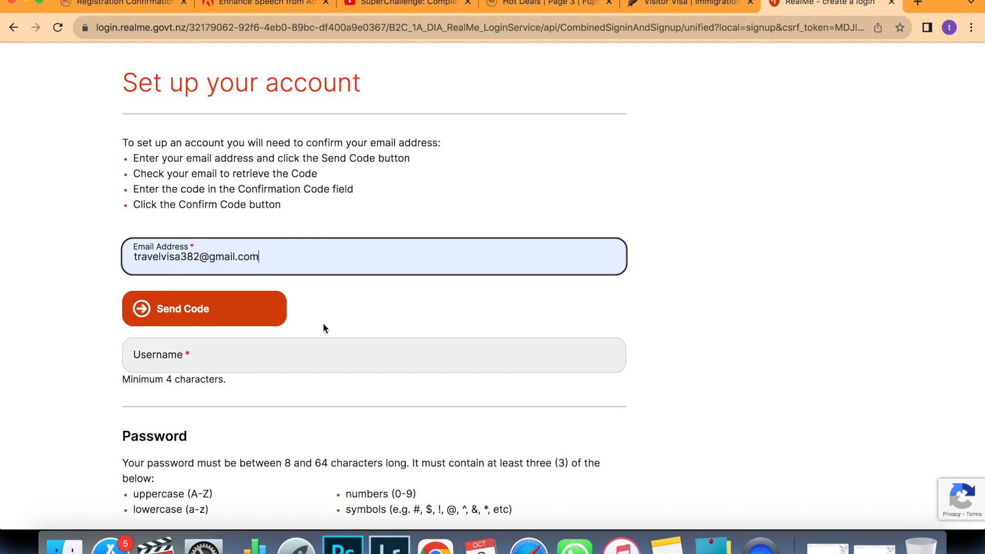
pyautogui.scroll(-1, 323, 328)
pyautogui.click(227, 299)
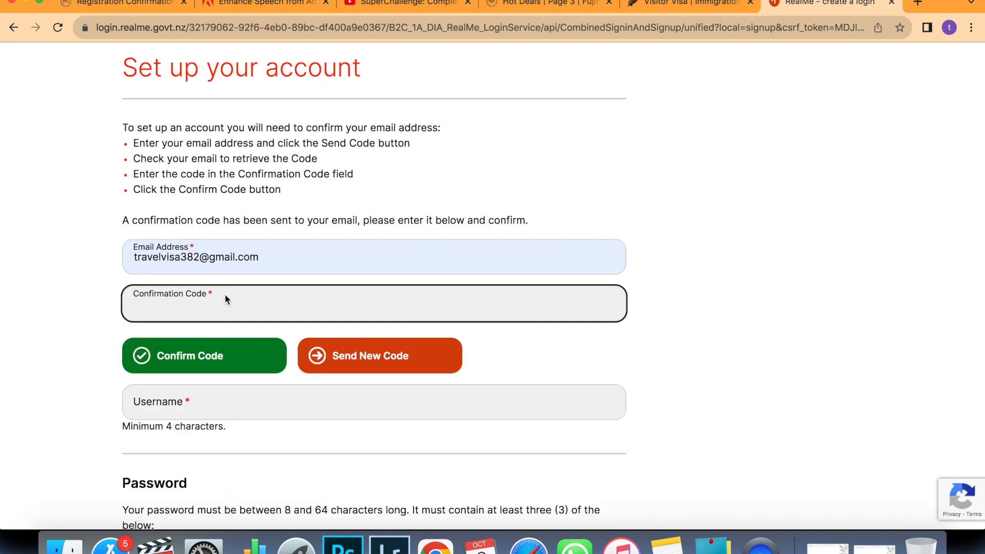
pyautogui.click(143, 7)
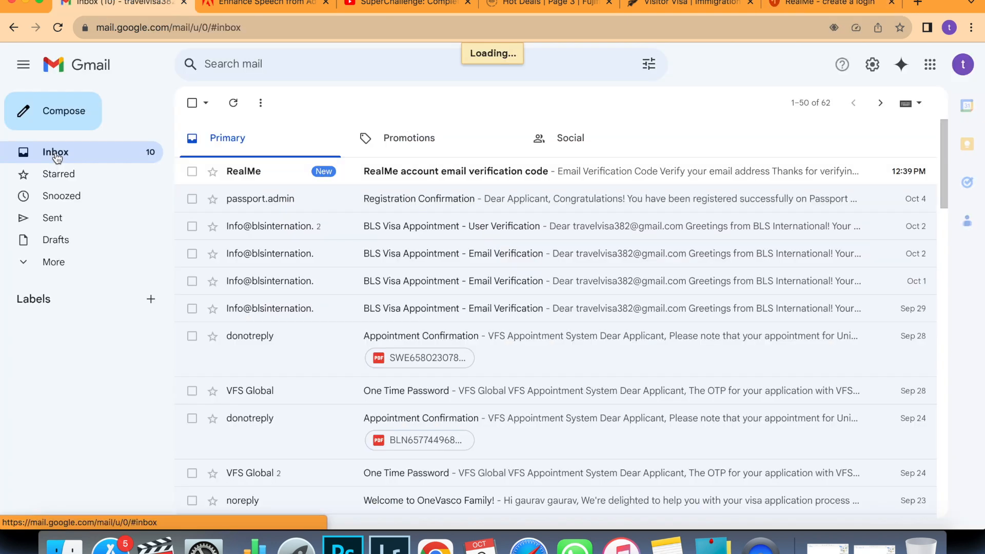
# Copy the verification code from the RealMe e-mail and go back to the RealMe setup tab.
pyautogui.click(467, 175)
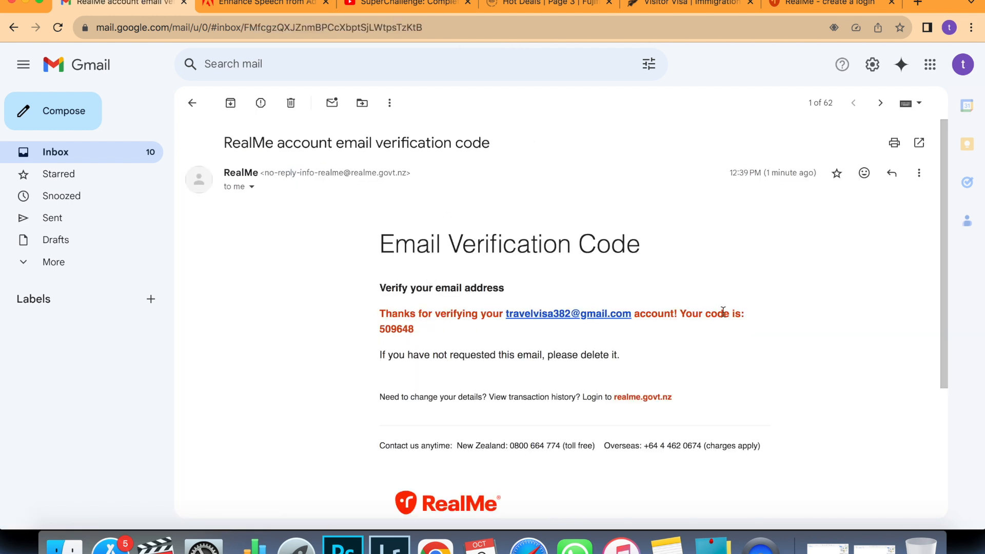
pyautogui.doubleClick(398, 328)
pyautogui.press('super+c')
pyautogui.click(816, 6)
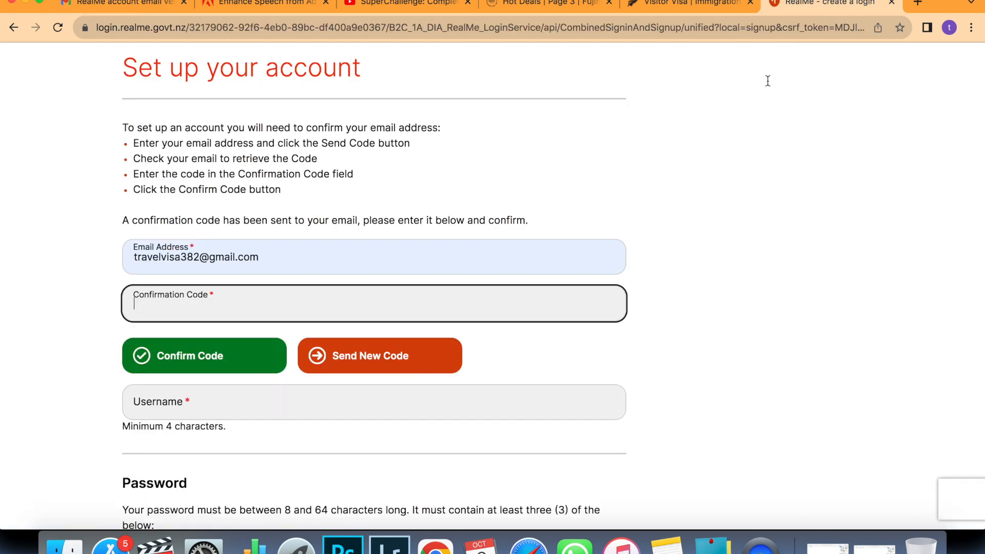
# Confirm the pasted code, choose a username, and enter the account password twice before continuing.
pyautogui.press('super+v')
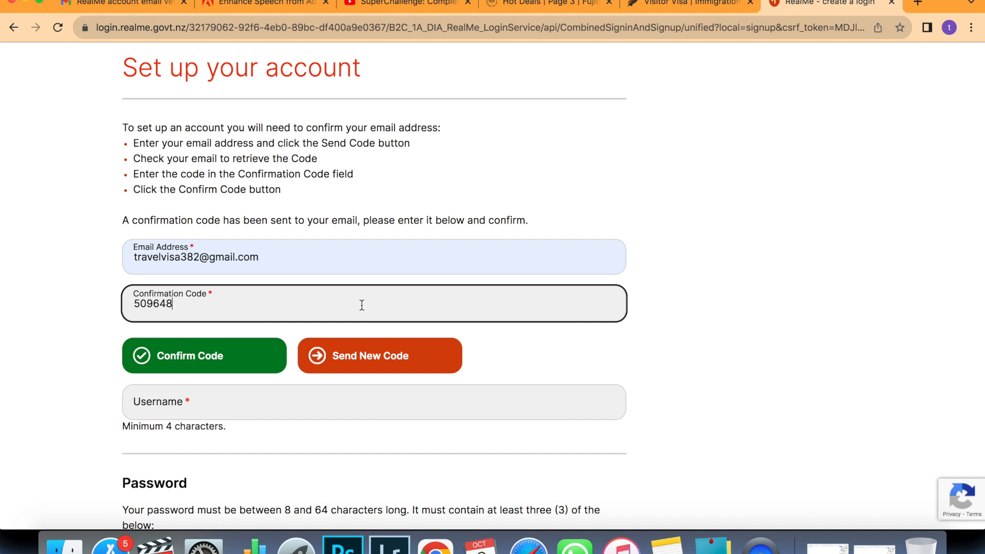
pyautogui.click(272, 367)
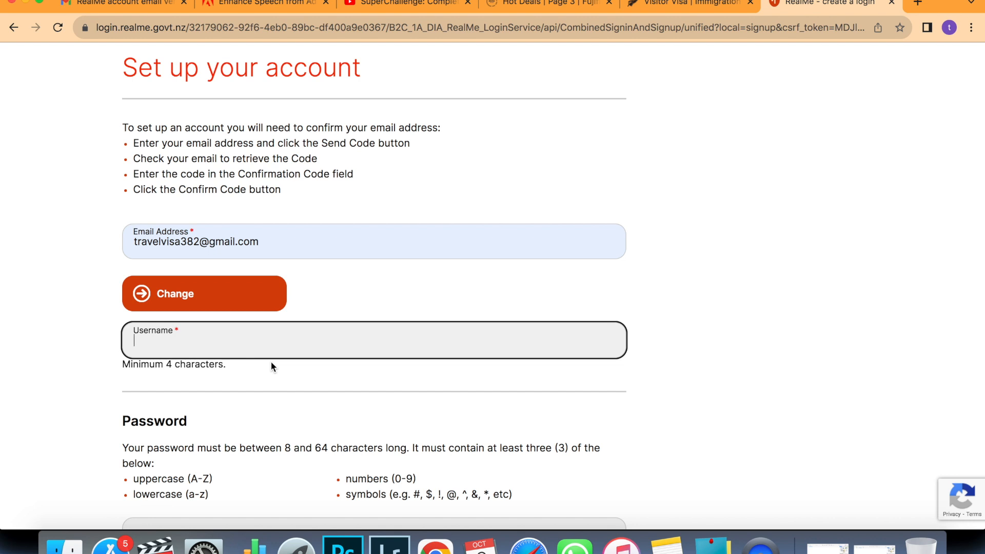
pyautogui.write('myvisanz')
pyautogui.scroll(-5, 237, 398)
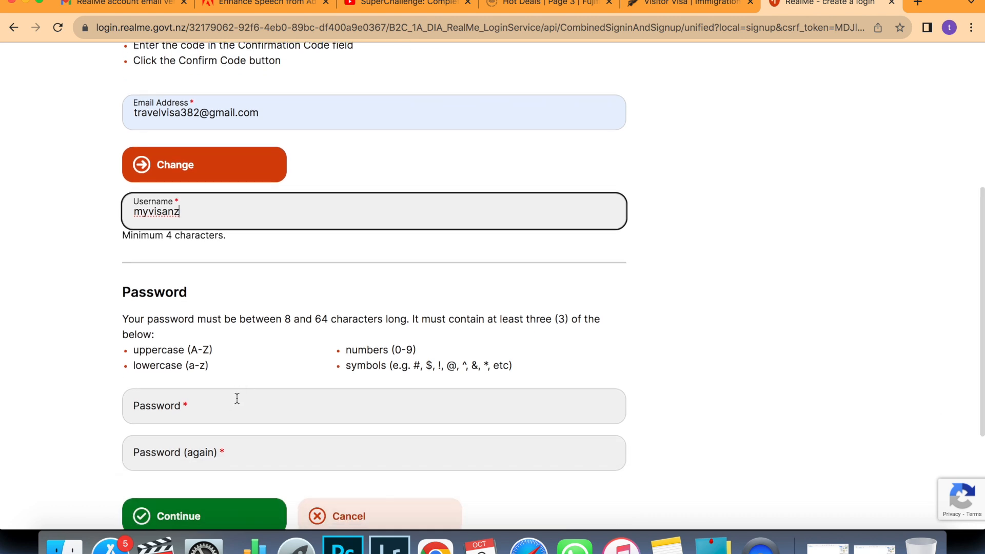
pyautogui.click(237, 398)
pyautogui.write('••••')
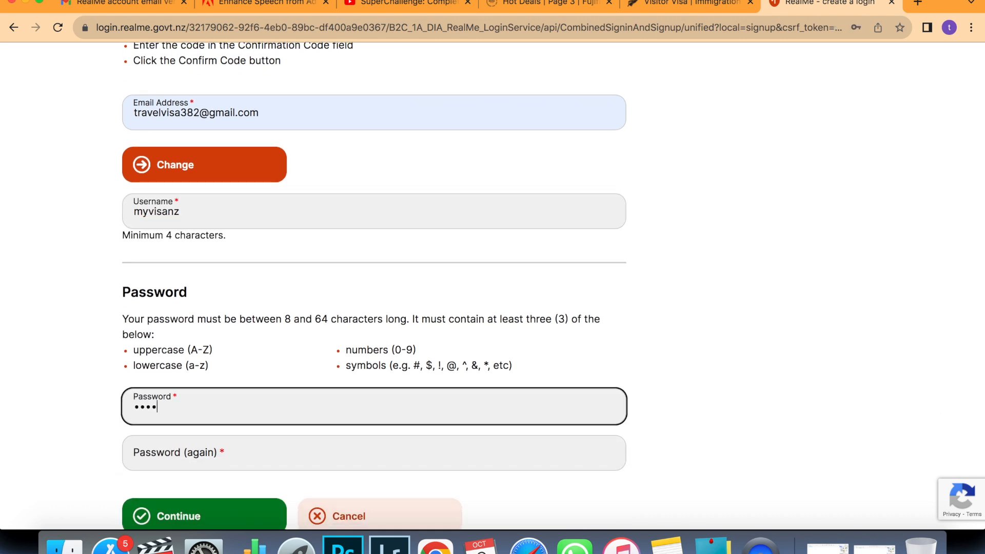
pyautogui.write('•••••••')
pyautogui.click(229, 445)
pyautogui.write('••')
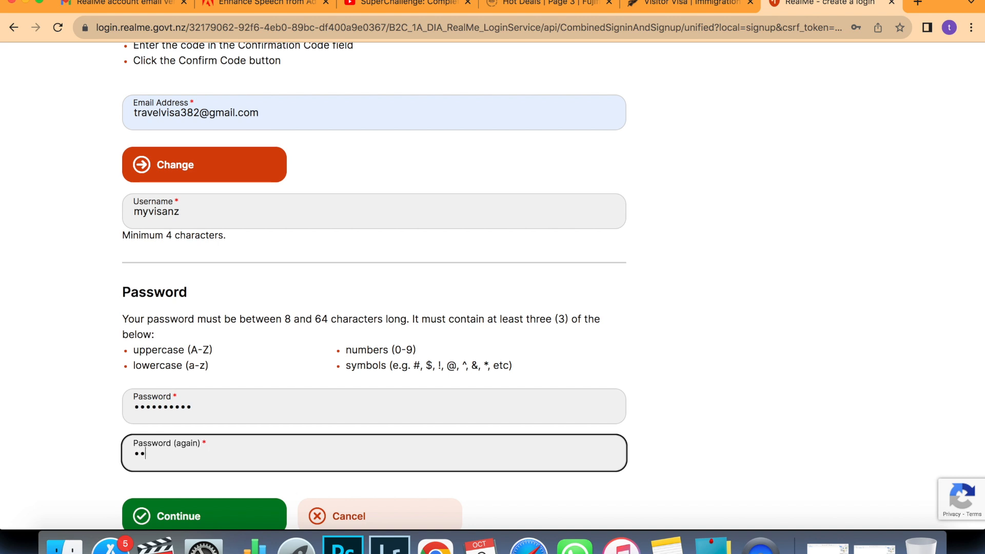
pyautogui.write('•••••••••')
pyautogui.scroll(-2, 251, 297)
pyautogui.click(215, 463)
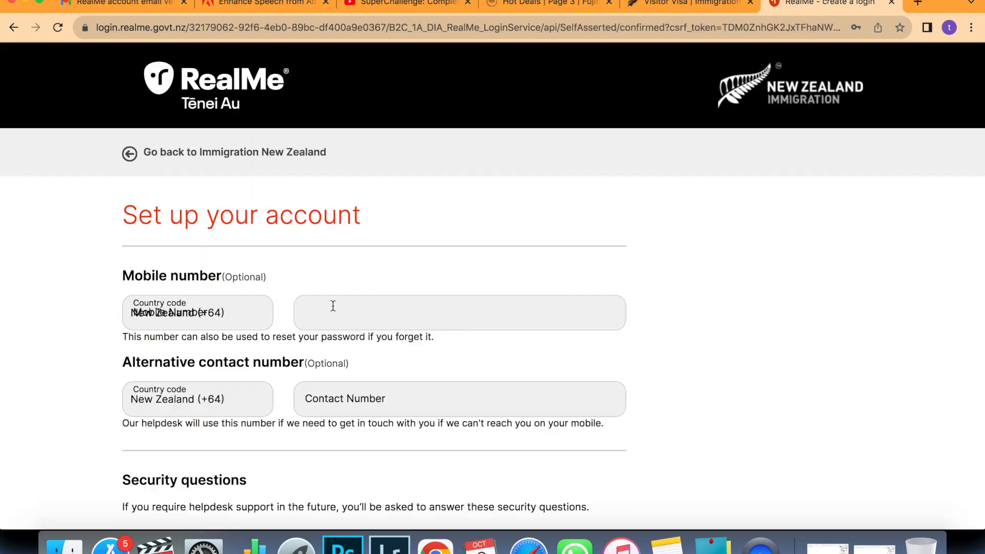
# Set security question 1 (first company) and question 2 (childhood friend) with their answers.
pyautogui.scroll(-2, 332, 297)
pyautogui.scroll(-1, 333, 291)
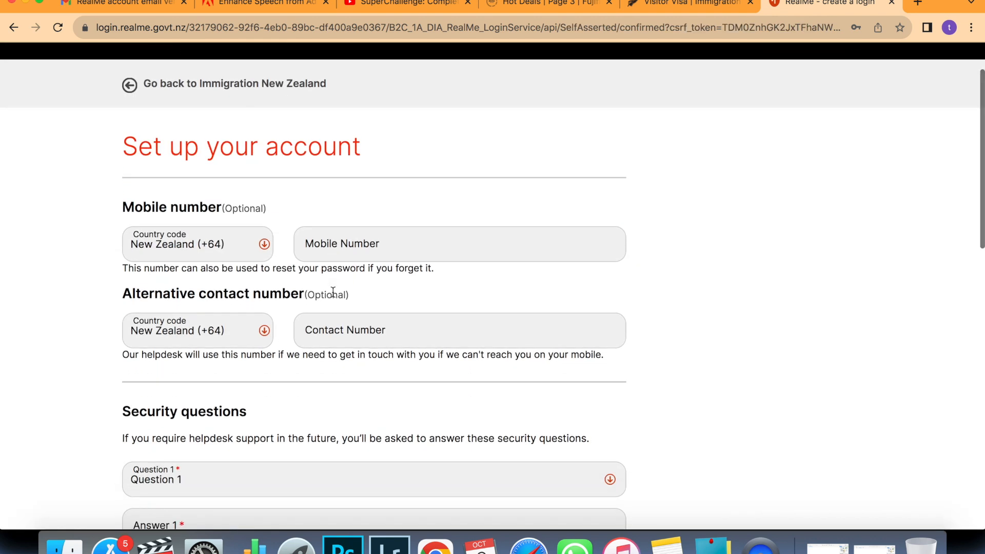
pyautogui.scroll(-3, 392, 282)
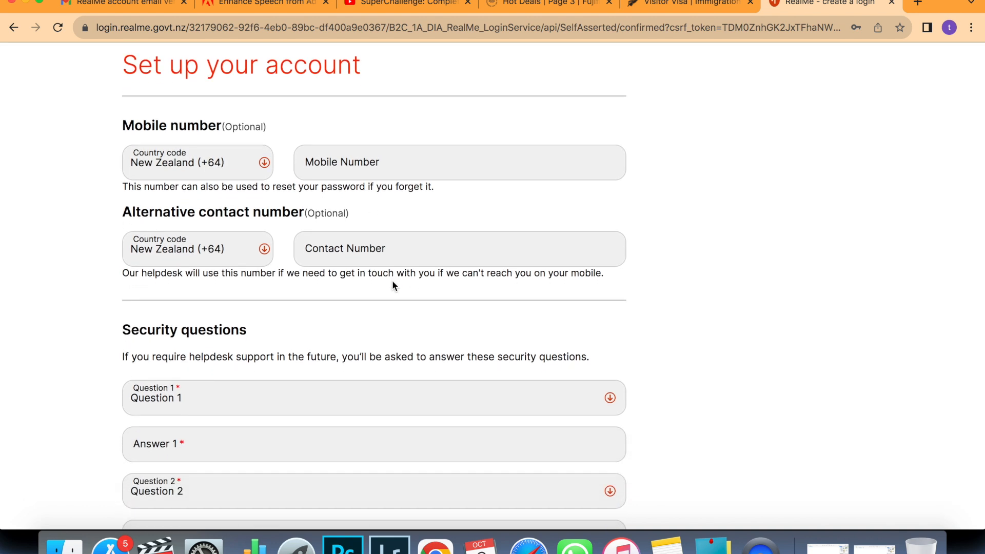
pyautogui.scroll(-7, 380, 374)
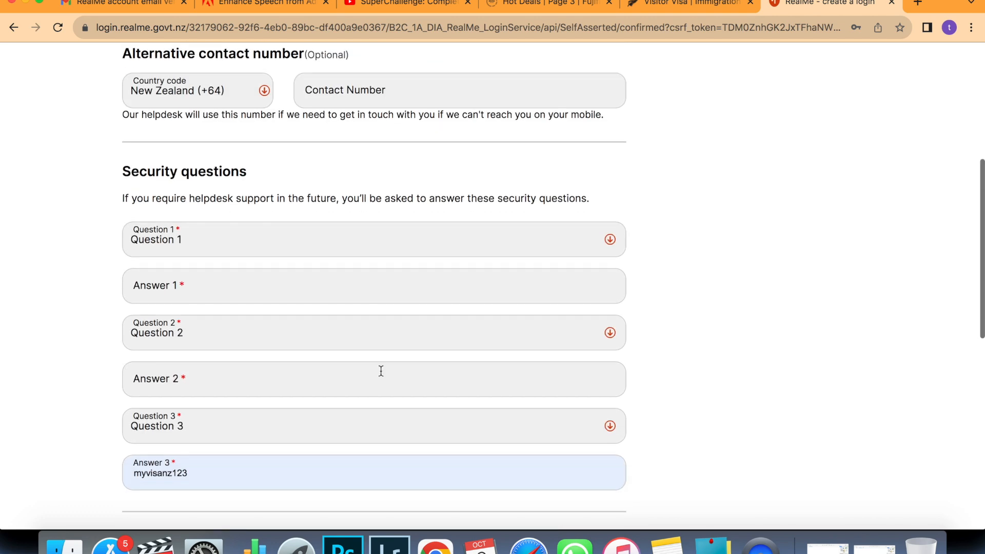
pyautogui.click(383, 217)
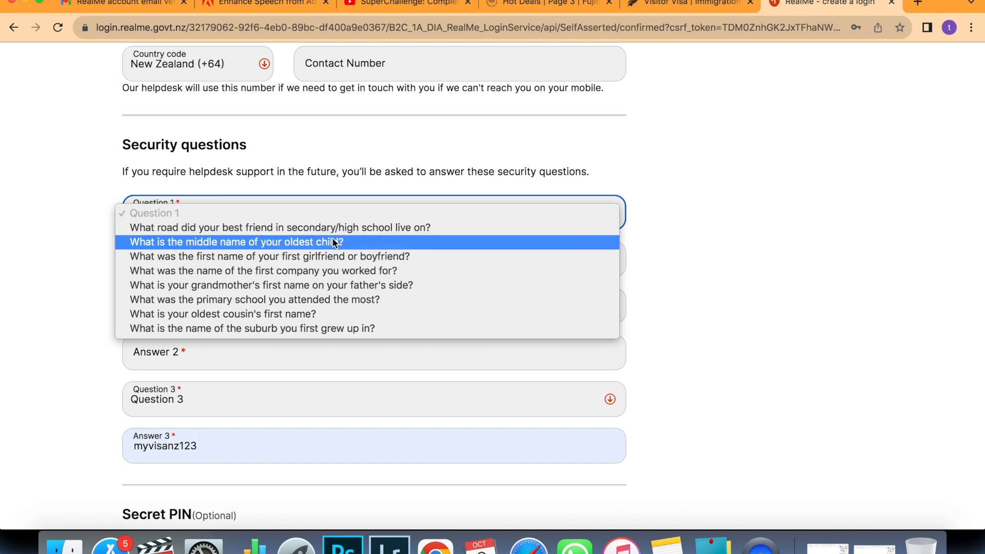
pyautogui.click(336, 269)
pyautogui.click(276, 260)
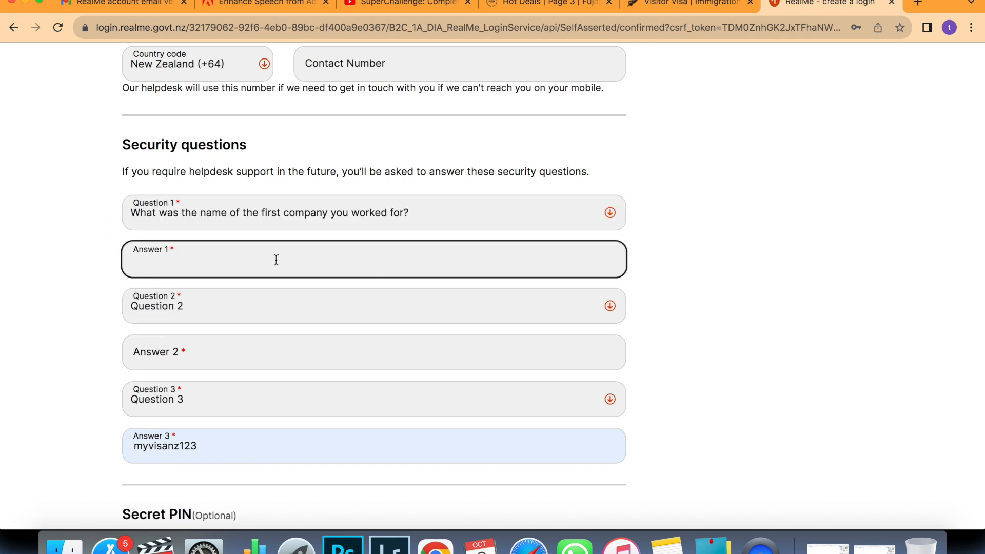
pyautogui.write('airtel')
pyautogui.click(256, 313)
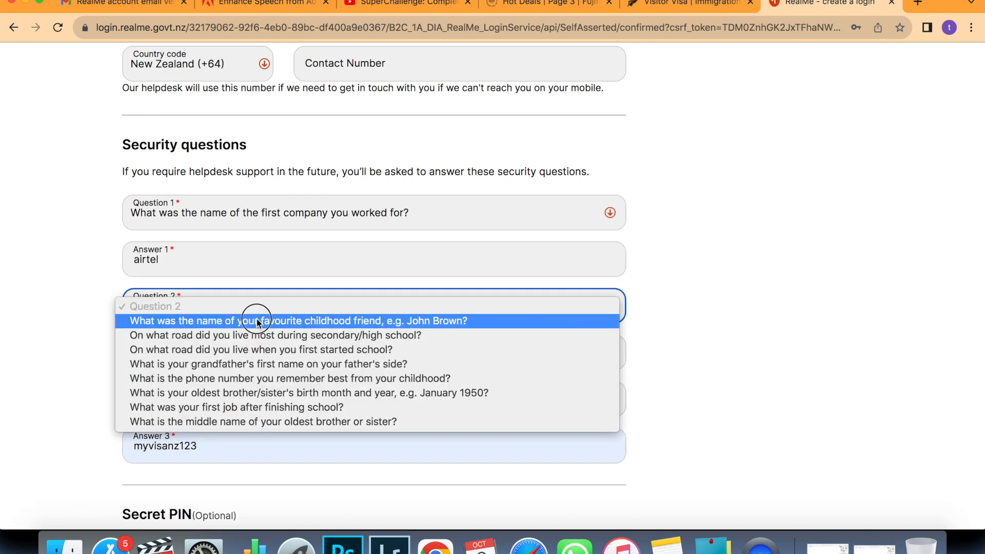
pyautogui.click(253, 320)
pyautogui.click(221, 354)
pyautogui.write('ashish')
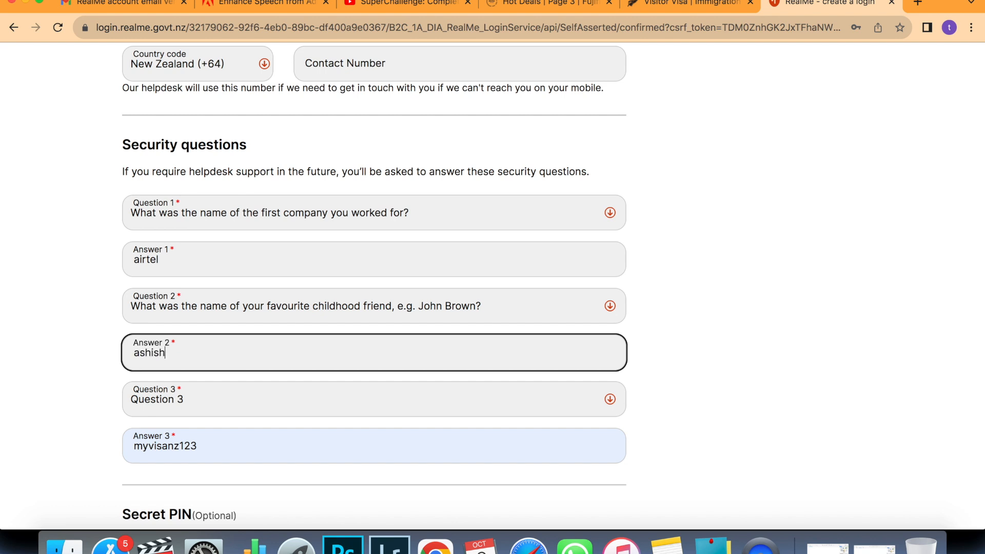
# Set question 3 (partner's town/city) with its answer, accept the terms, and create the account.
pyautogui.click(224, 398)
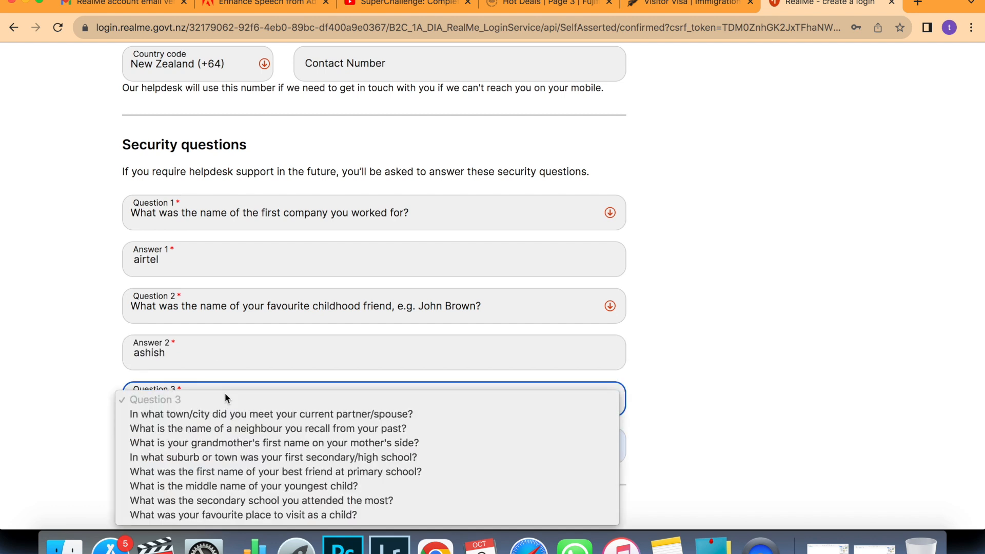
pyautogui.click(225, 413)
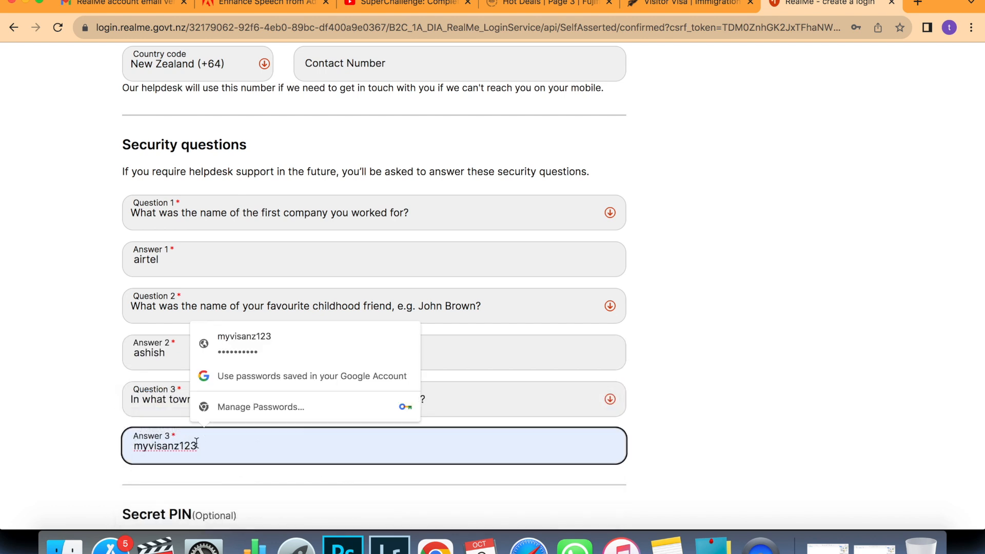
pyautogui.click(83, 440)
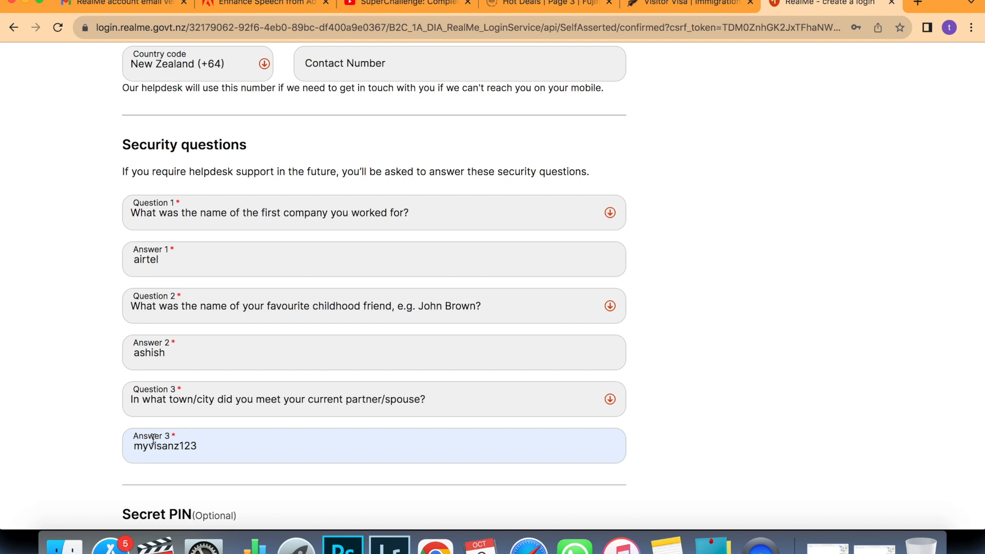
pyautogui.moveTo(202, 445); pyautogui.dragTo(132, 446)
pyautogui.press('BackSpace')
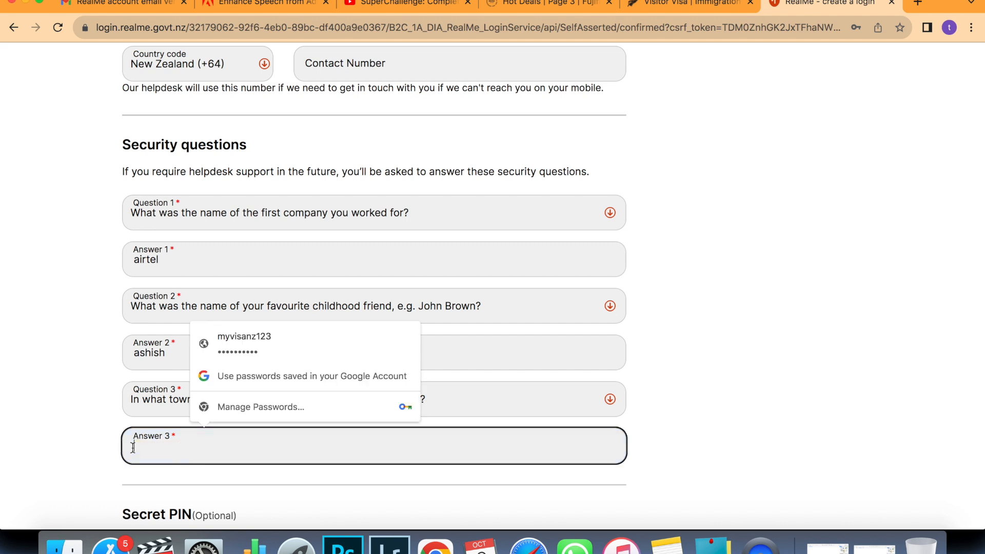
pyautogui.write('mumbai')
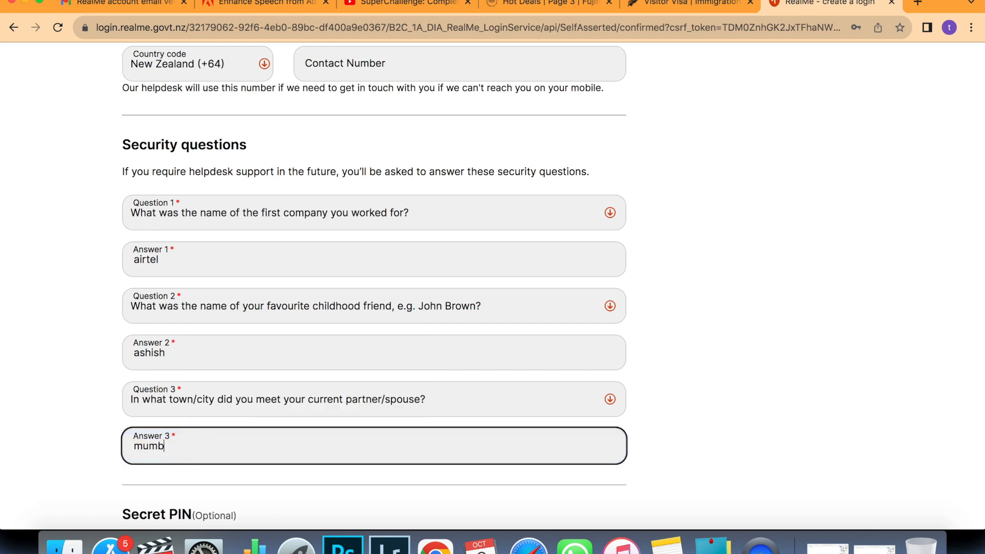
pyautogui.scroll(-2, 121, 445)
pyautogui.scroll(-4, 122, 445)
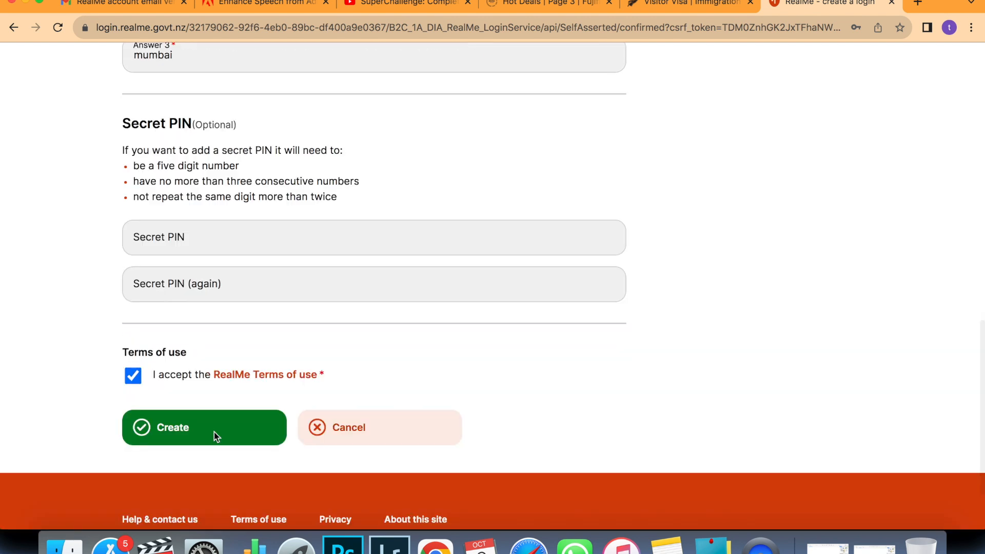
pyautogui.click(214, 433)
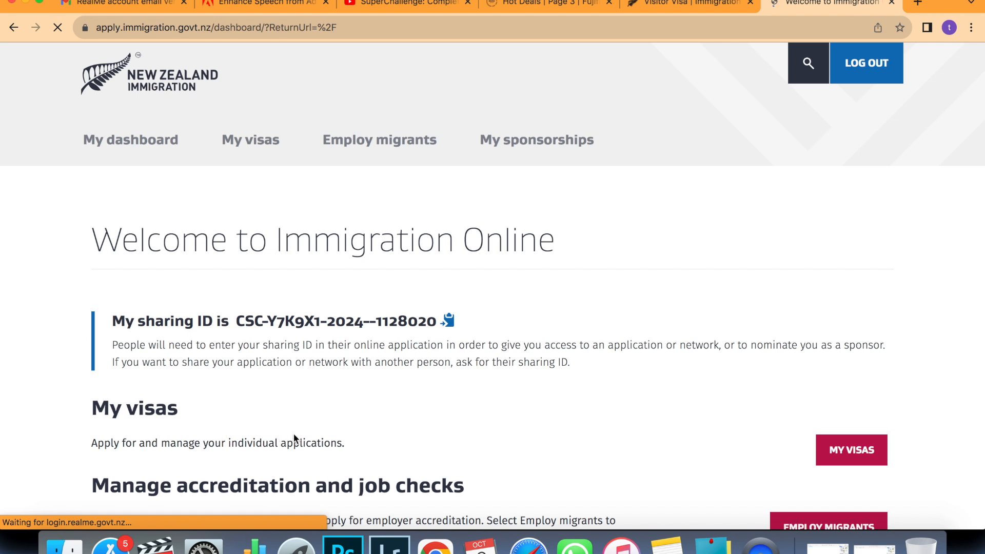
# Open My visas from the Immigration Online dashboard and choose Apply for a visa.
pyautogui.scroll(-2, 383, 411)
pyautogui.scroll(-4, 384, 410)
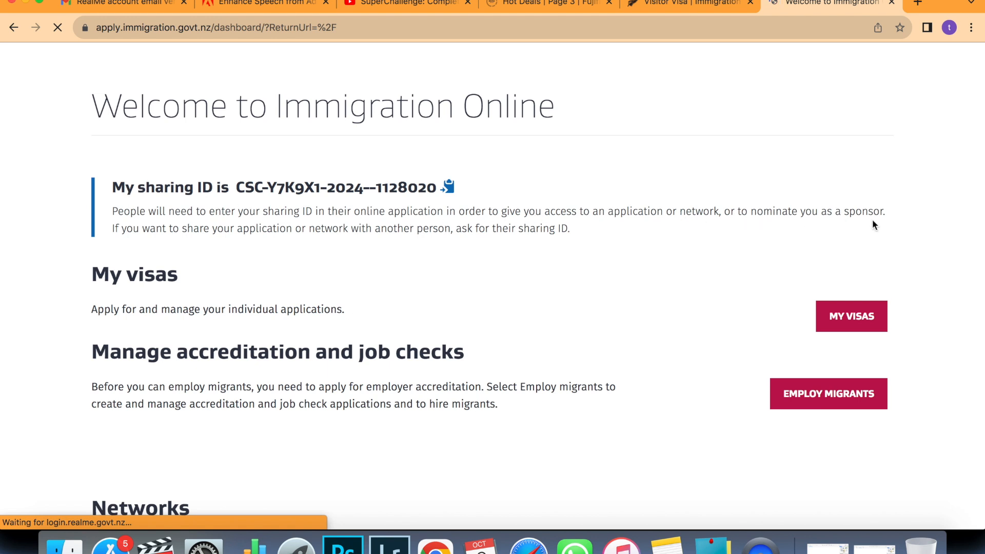
pyautogui.scroll(-3, 872, 219)
pyautogui.click(847, 224)
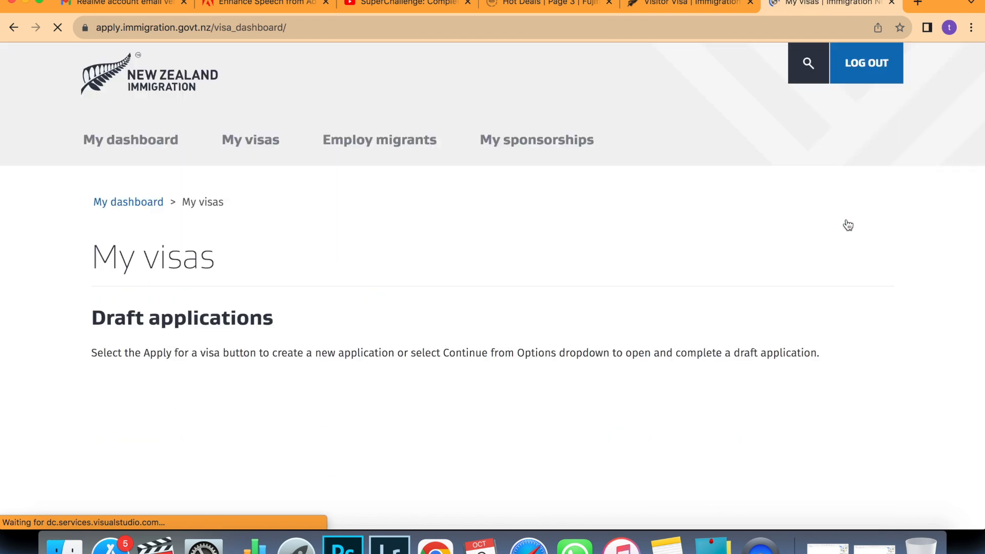
pyautogui.scroll(-2, 777, 322)
pyautogui.scroll(-3, 777, 322)
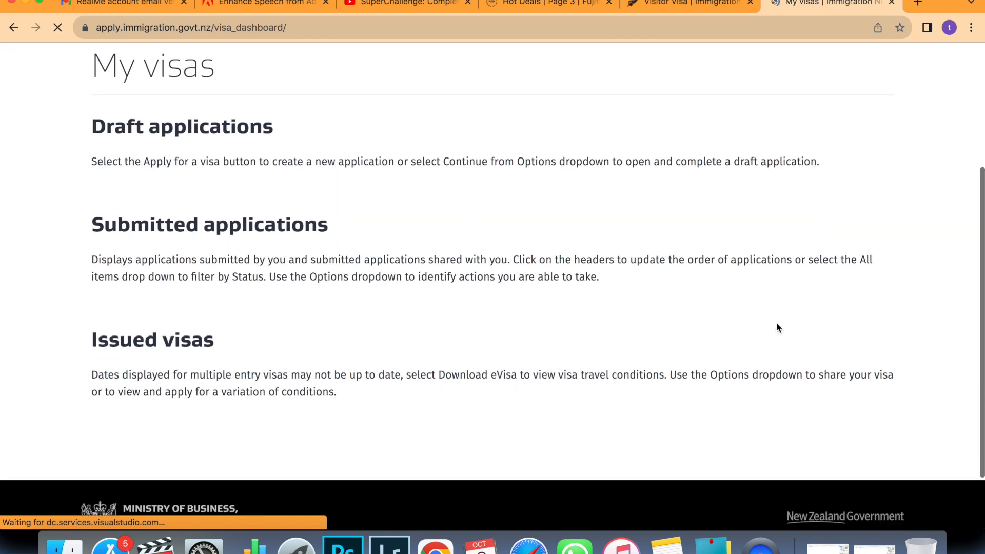
pyautogui.scroll(4, 776, 322)
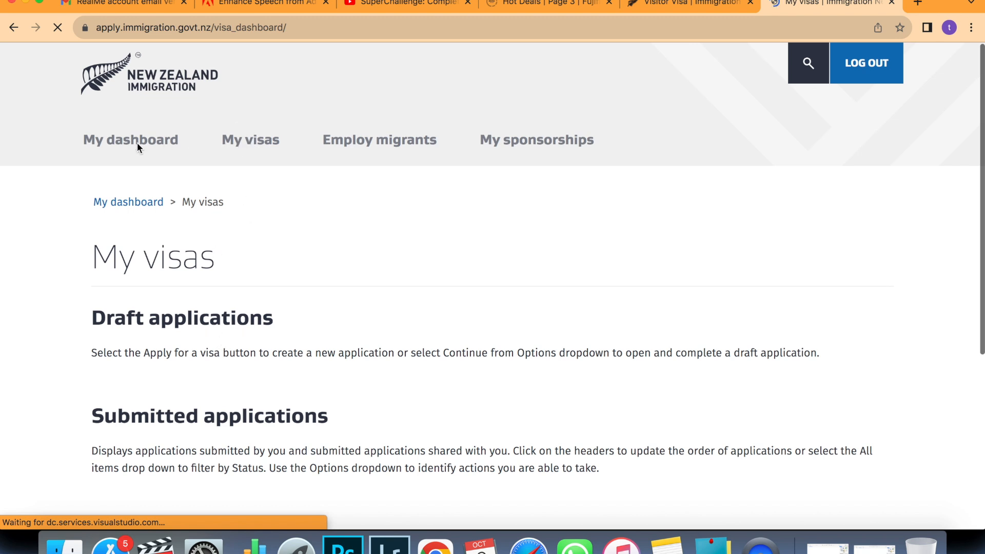
pyautogui.scroll(-2, 285, 199)
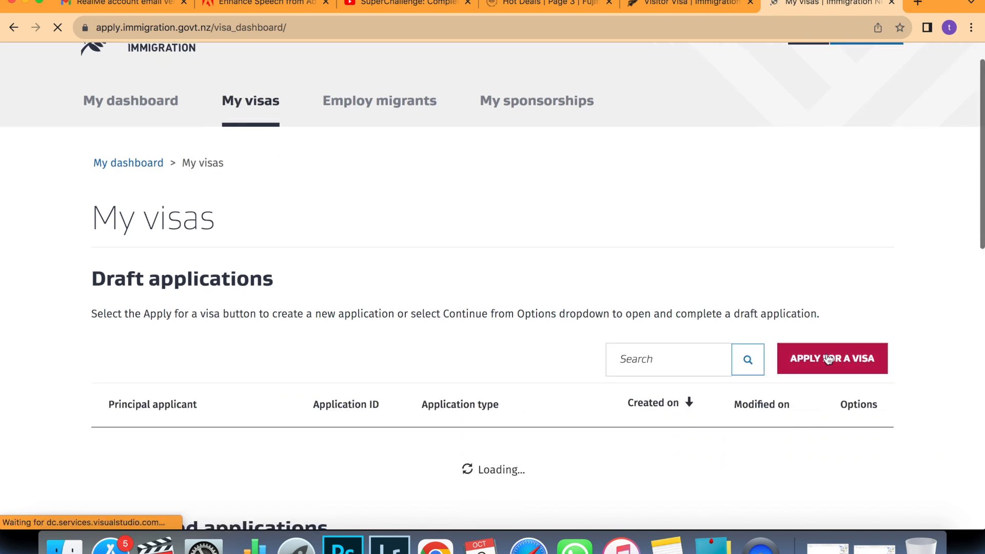
pyautogui.scroll(-3, 826, 359)
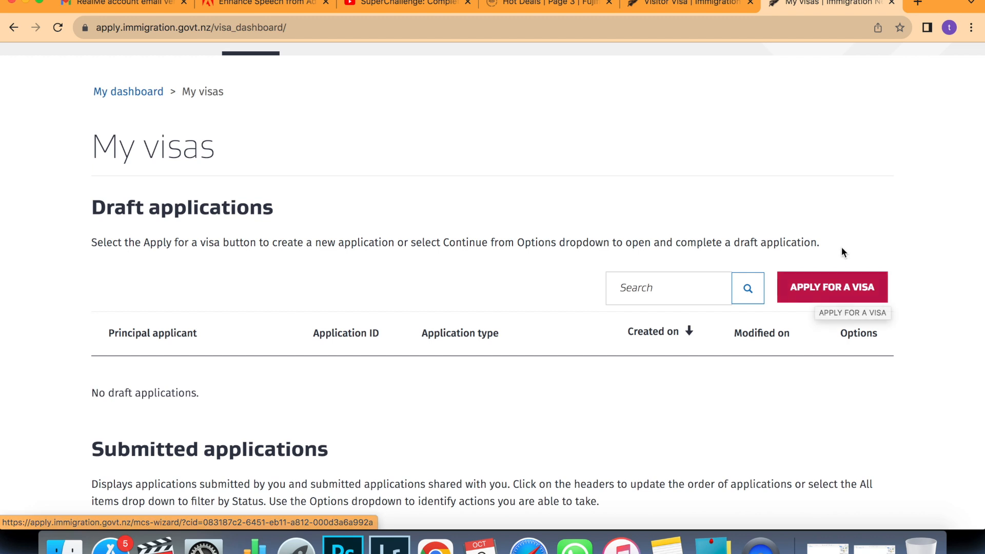
pyautogui.click(829, 288)
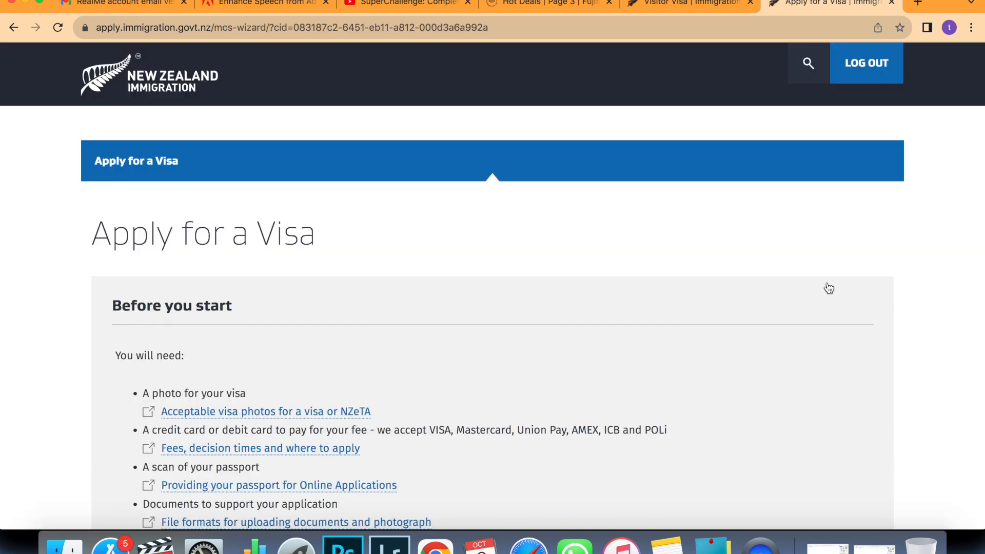
# Choose a Temporary Visitor visa, applicant outside New Zealand, and No to visa waiver citizenship.
pyautogui.scroll(-4, 785, 442)
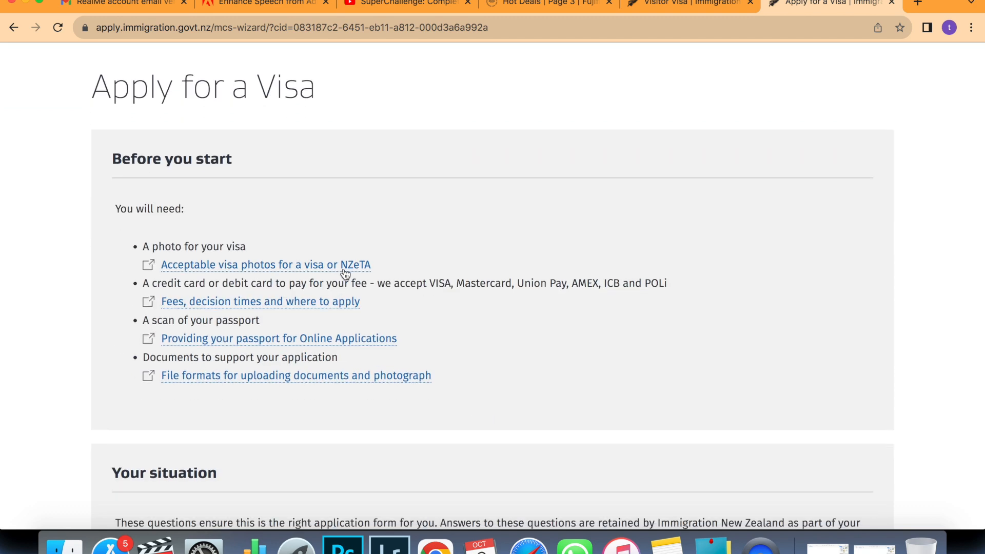
pyautogui.scroll(-5, 359, 359)
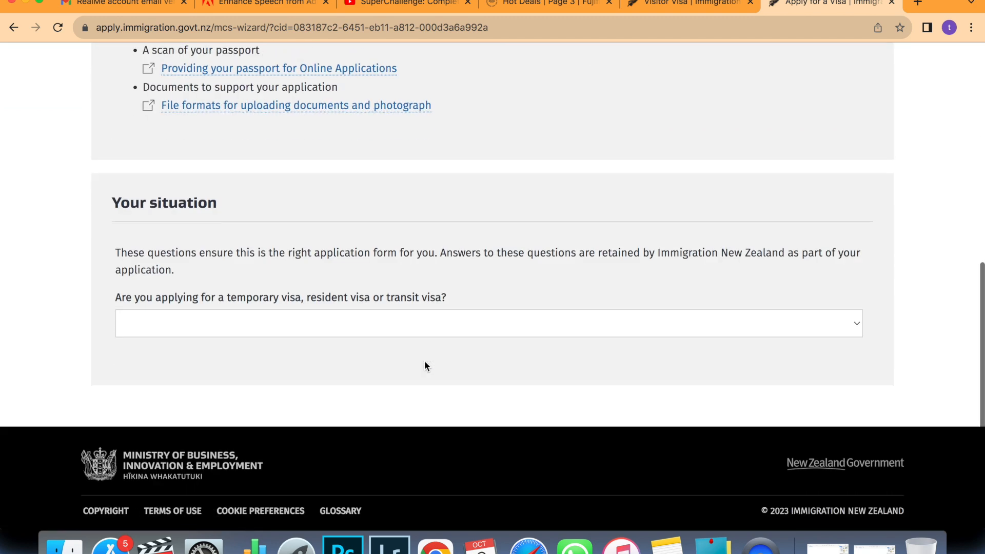
pyautogui.click(852, 299)
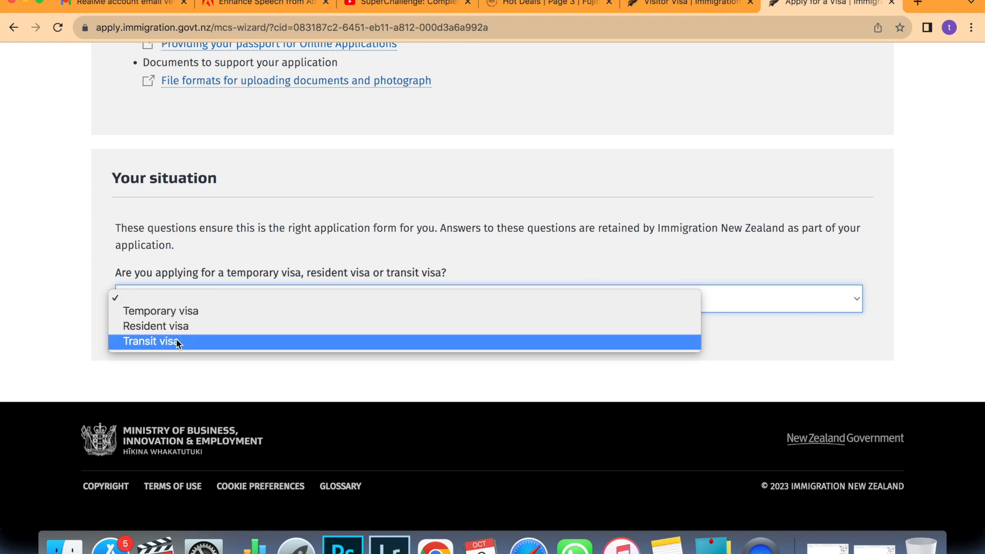
pyautogui.click(175, 312)
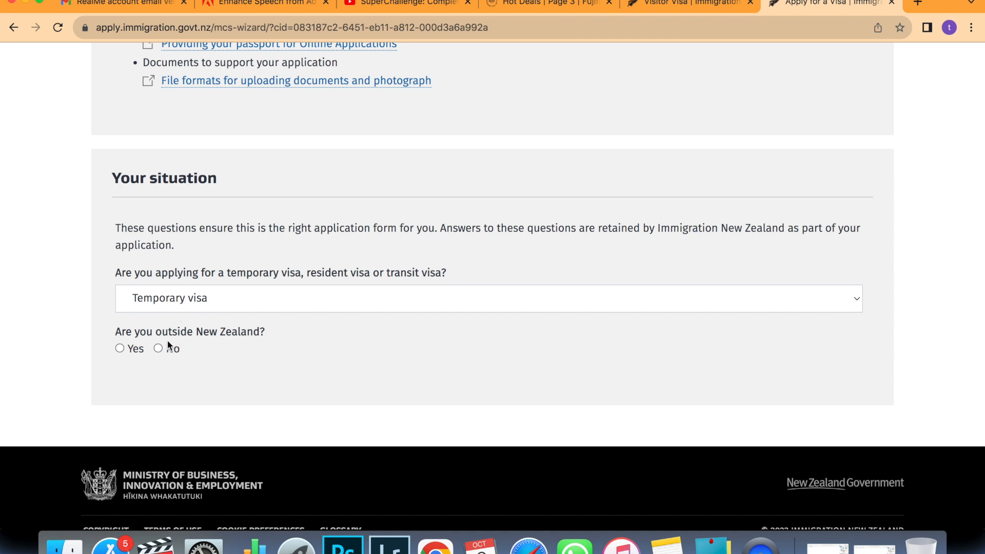
pyautogui.click(124, 352)
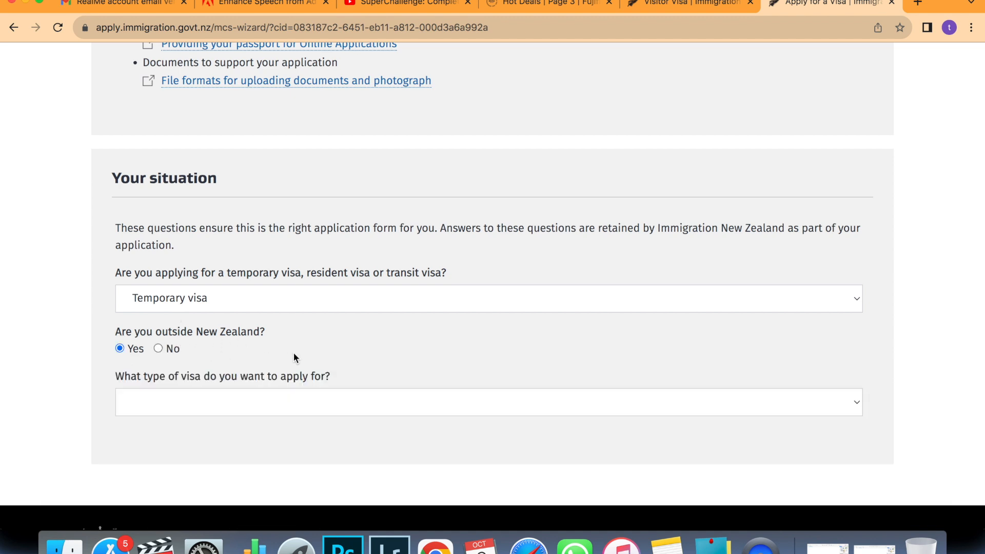
pyautogui.scroll(-1, 294, 352)
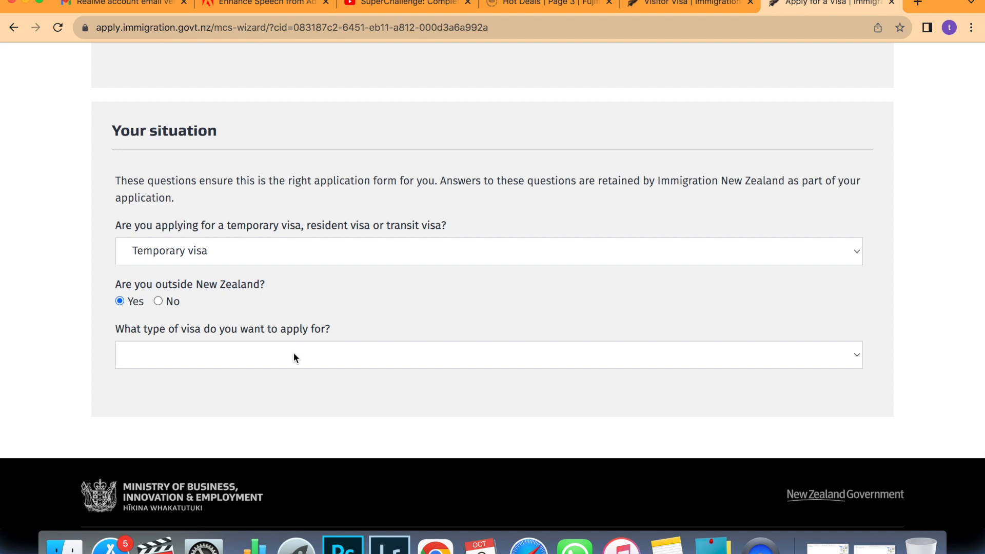
pyautogui.click(295, 357)
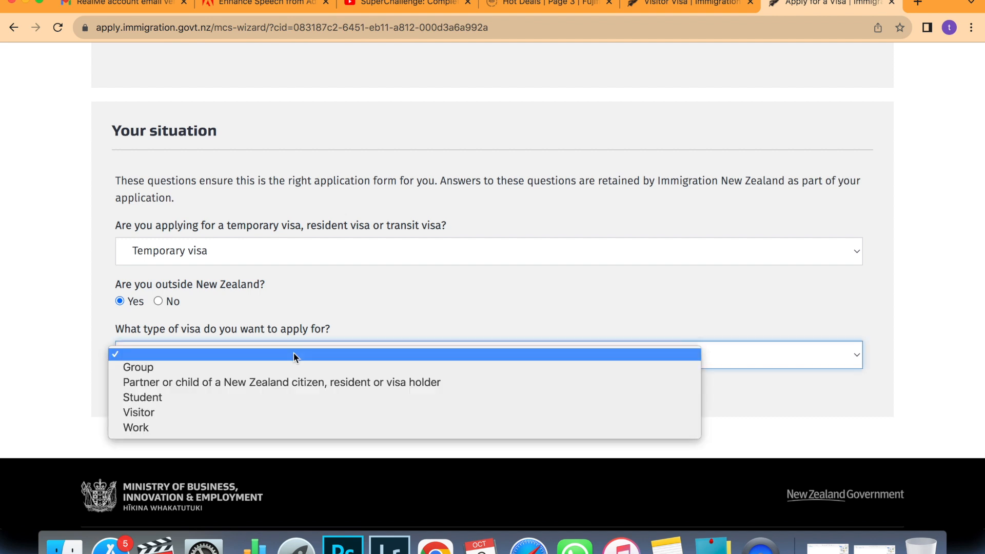
pyautogui.click(193, 412)
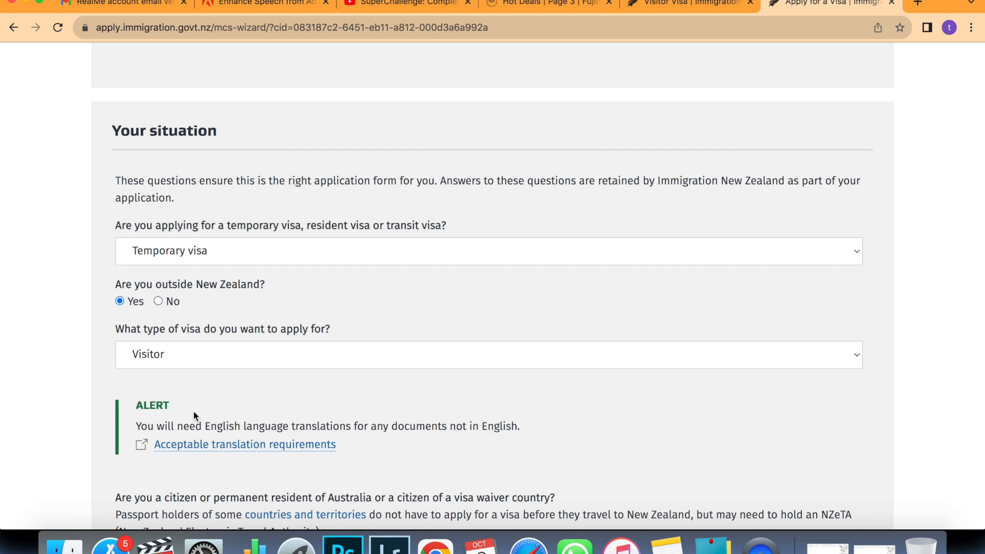
pyautogui.scroll(-3, 256, 378)
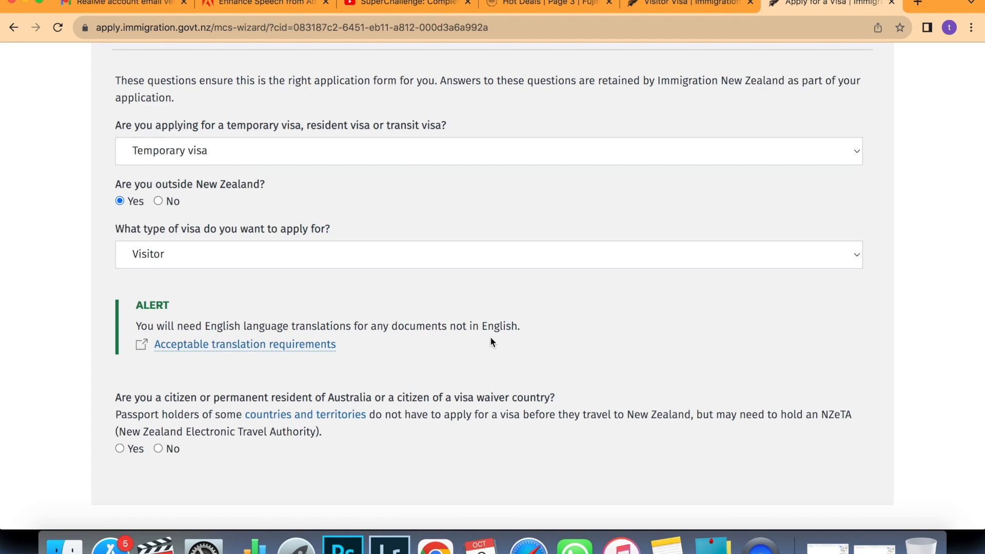
pyautogui.scroll(-1, 491, 340)
pyautogui.scroll(-2, 491, 339)
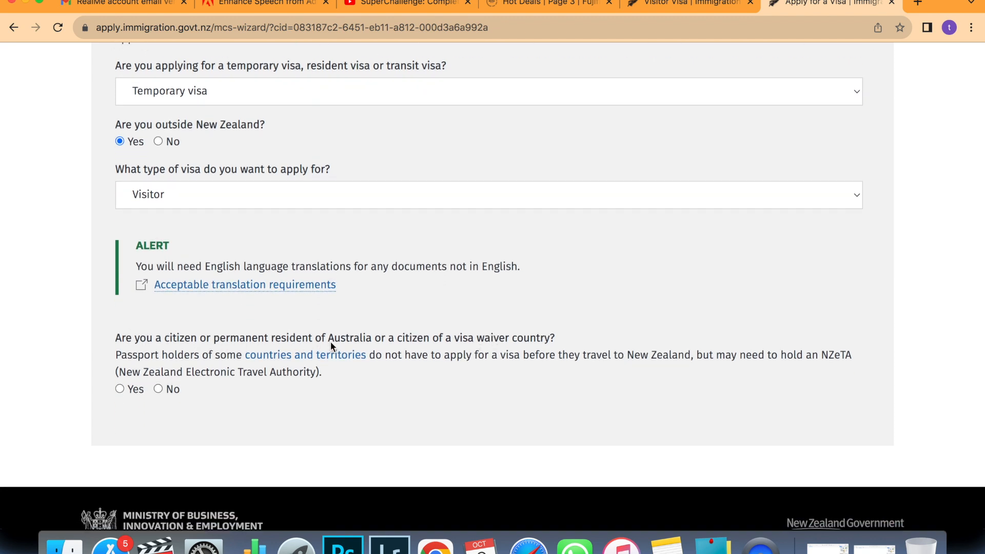
pyautogui.click(158, 389)
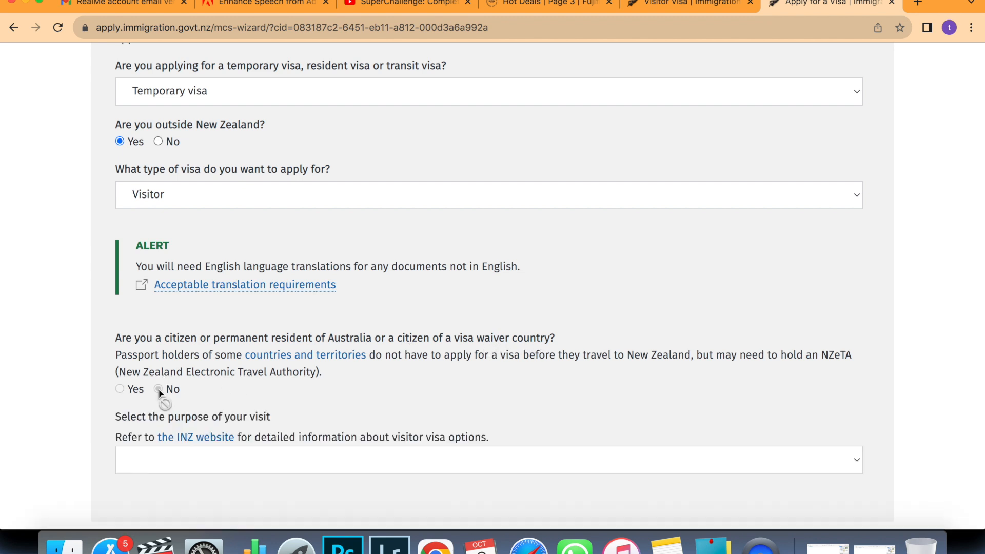
# Set the purpose to Tourism or Holiday for a holiday or vacation and start the application.
pyautogui.scroll(-2, 251, 394)
pyautogui.scroll(-1, 252, 392)
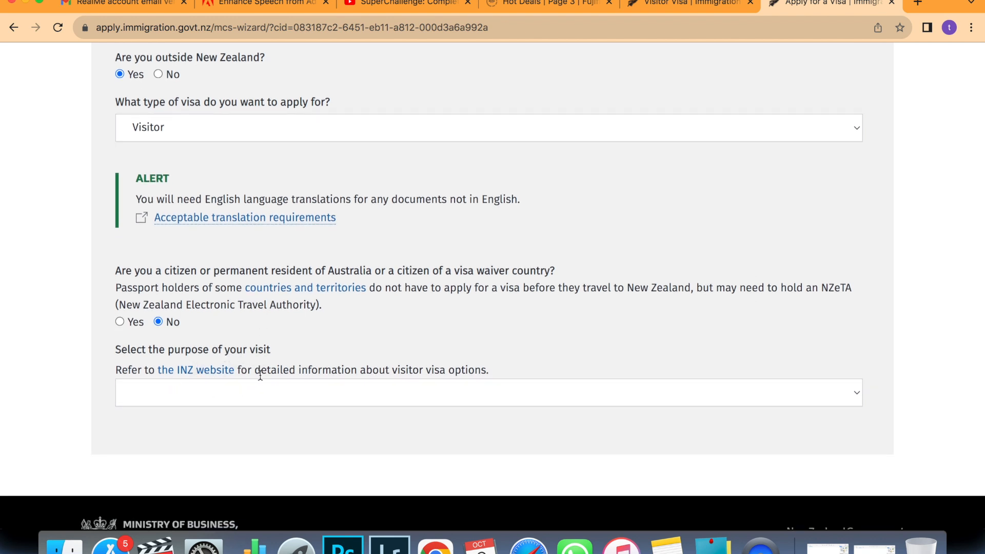
pyautogui.click(371, 401)
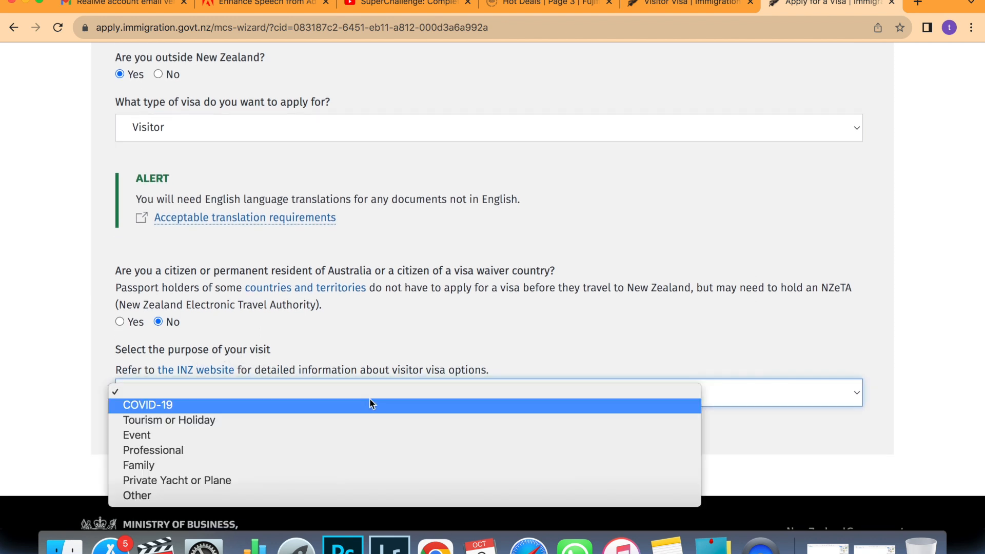
pyautogui.click(282, 419)
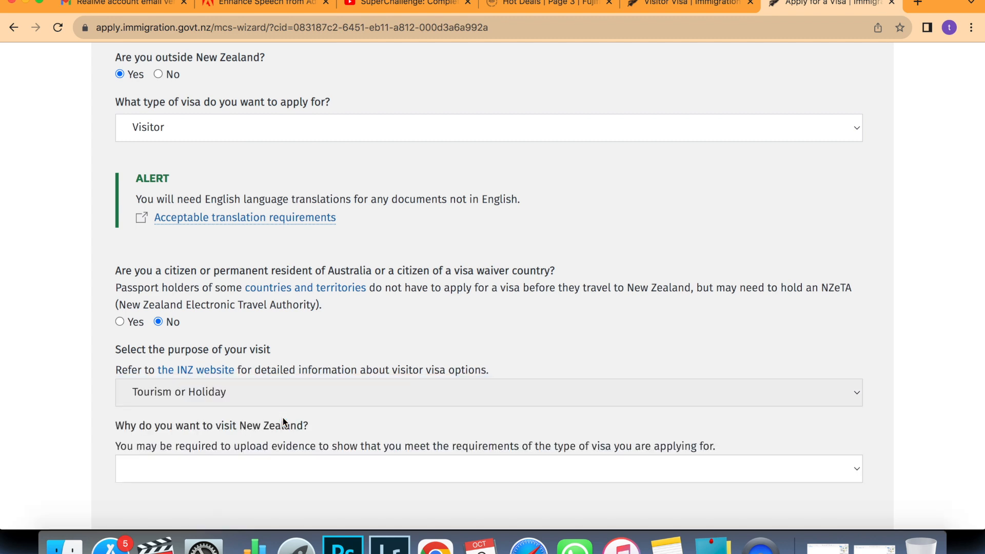
pyautogui.scroll(-3, 282, 420)
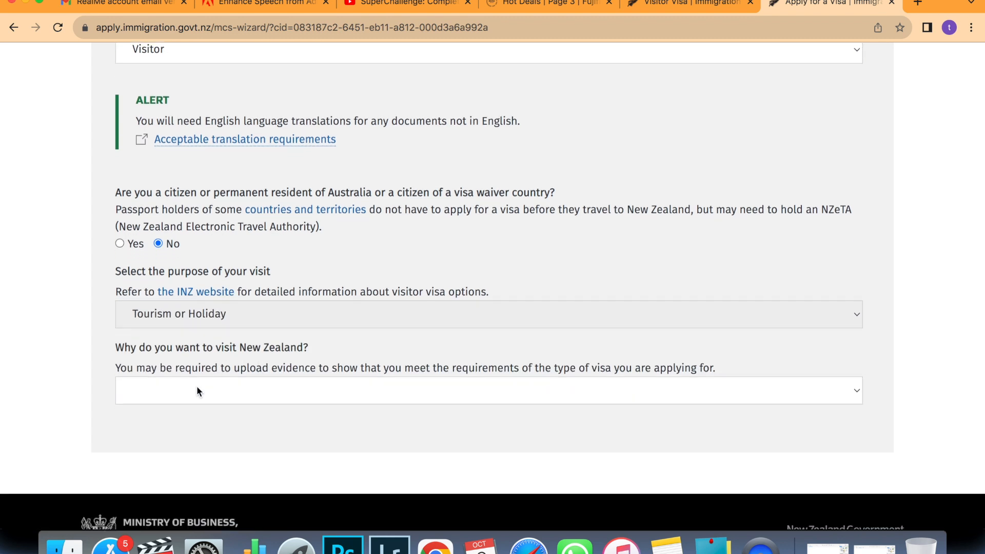
pyautogui.click(324, 372)
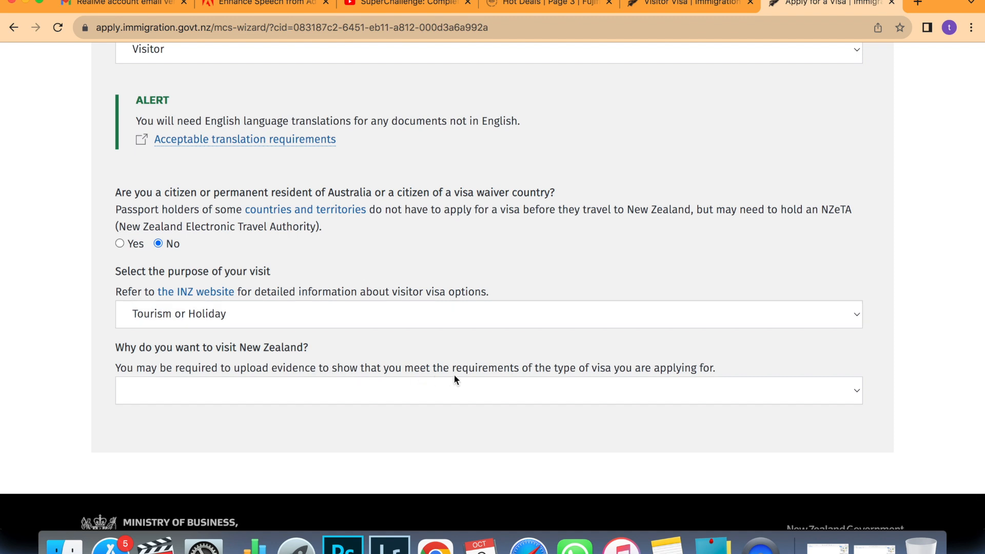
pyautogui.click(178, 389)
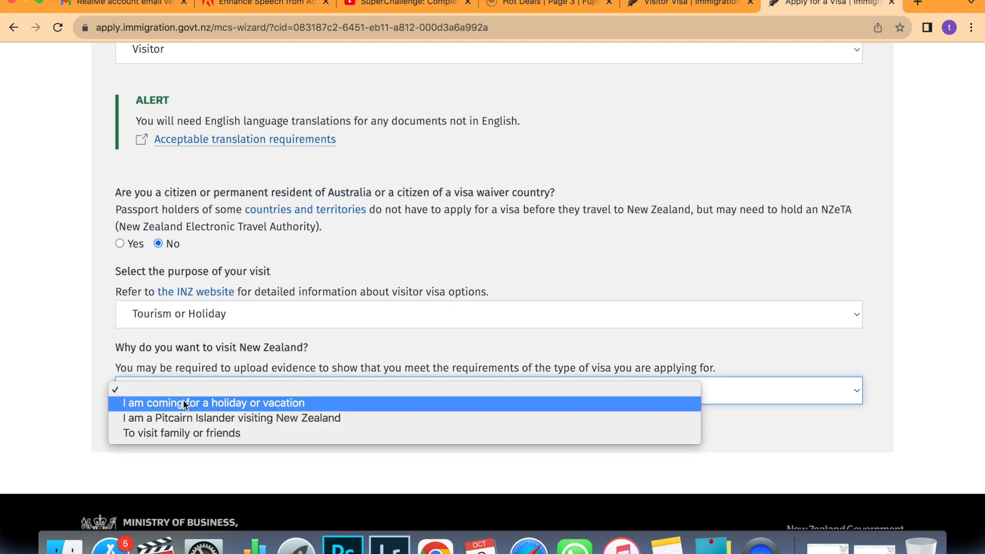
pyautogui.click(258, 404)
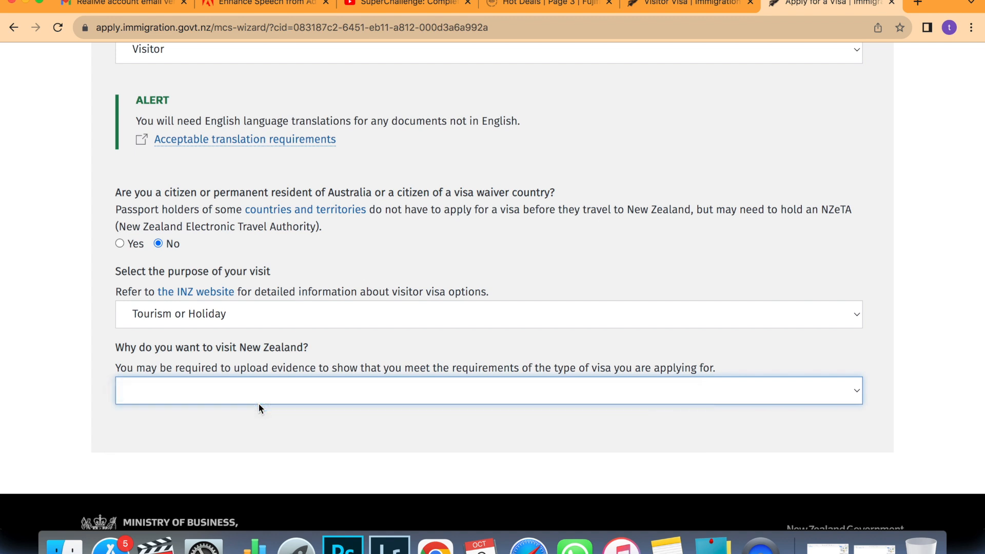
pyautogui.scroll(-2, 258, 404)
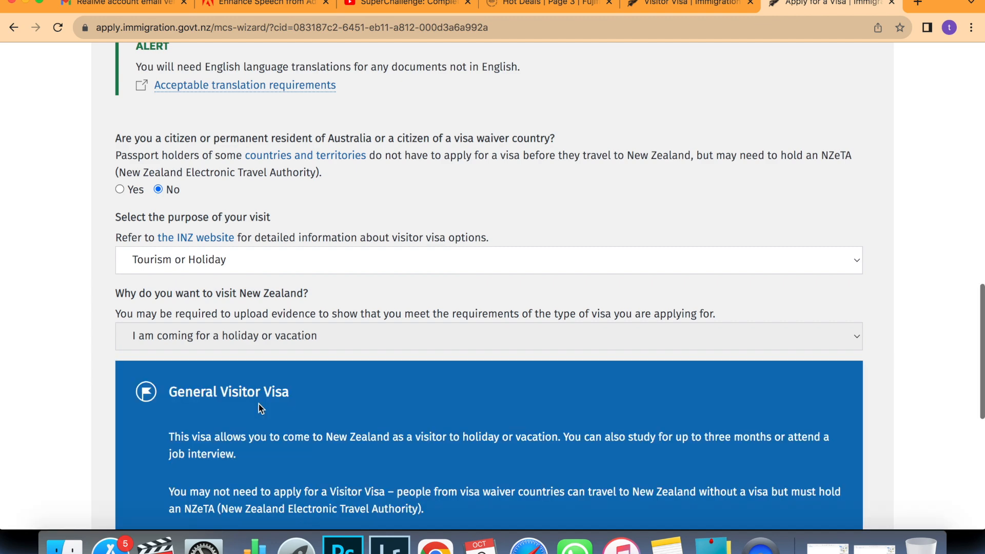
pyautogui.scroll(-5, 359, 406)
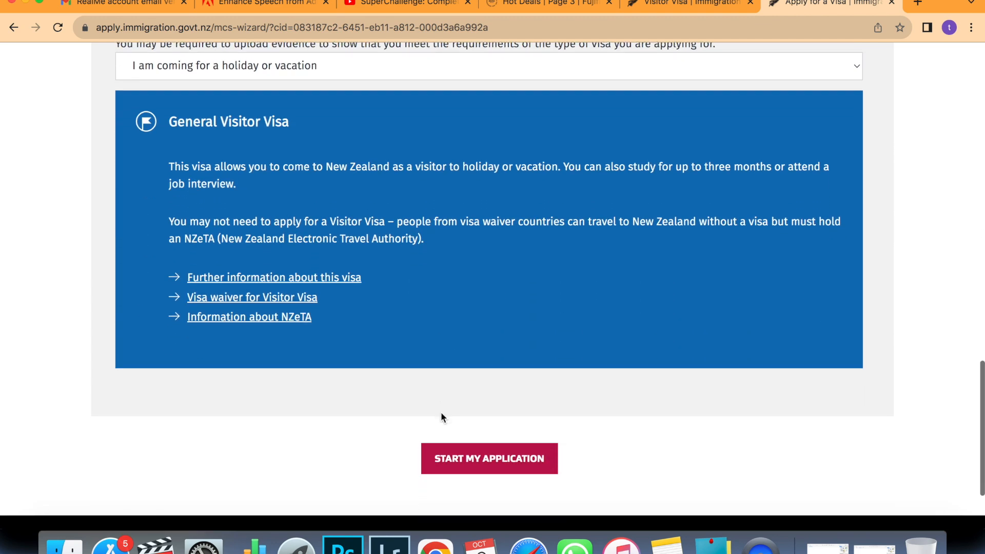
pyautogui.click(458, 458)
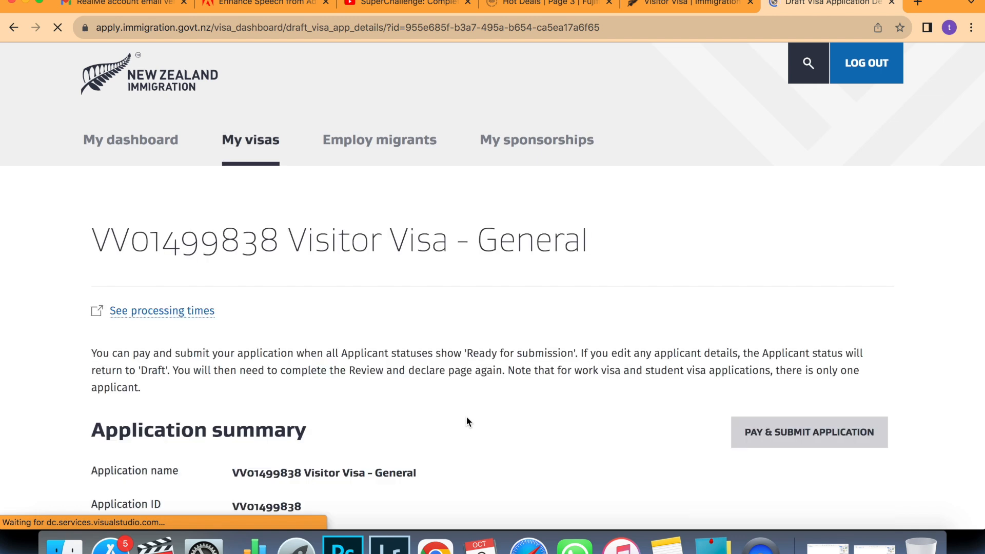
# Continue the Principal applicant row in the draft application's Applicants table.
pyautogui.scroll(-3, 466, 422)
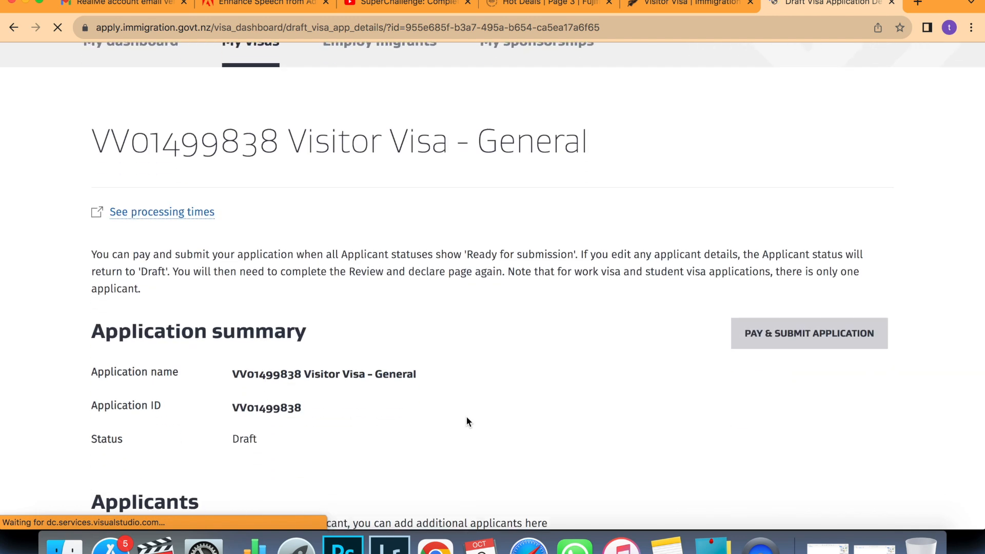
pyautogui.scroll(-5, 467, 422)
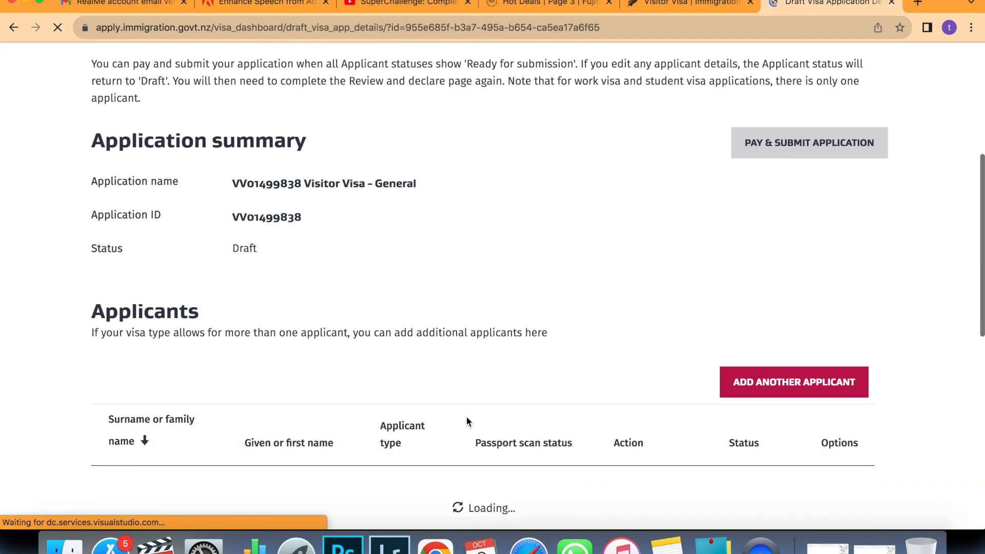
pyautogui.scroll(-2, 467, 420)
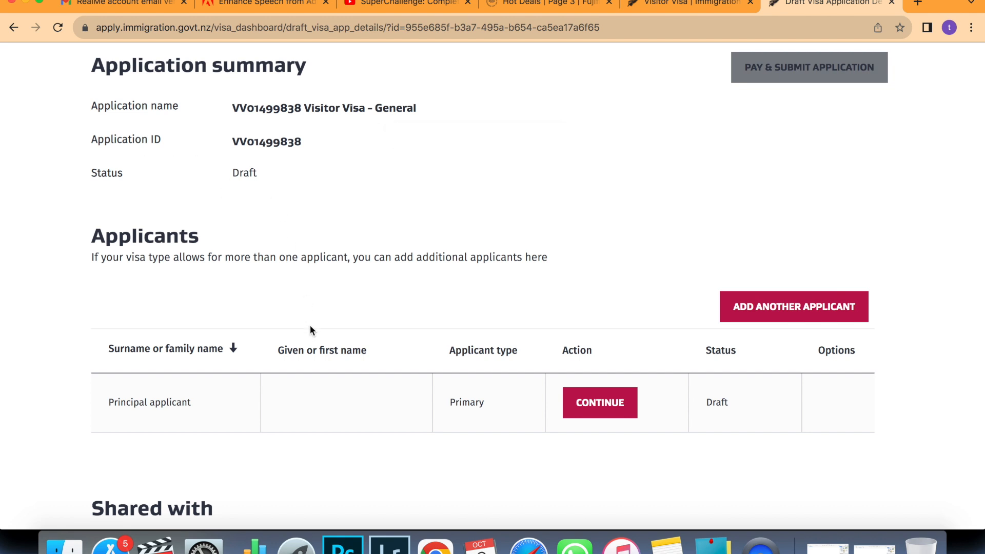
pyautogui.scroll(-1, 310, 330)
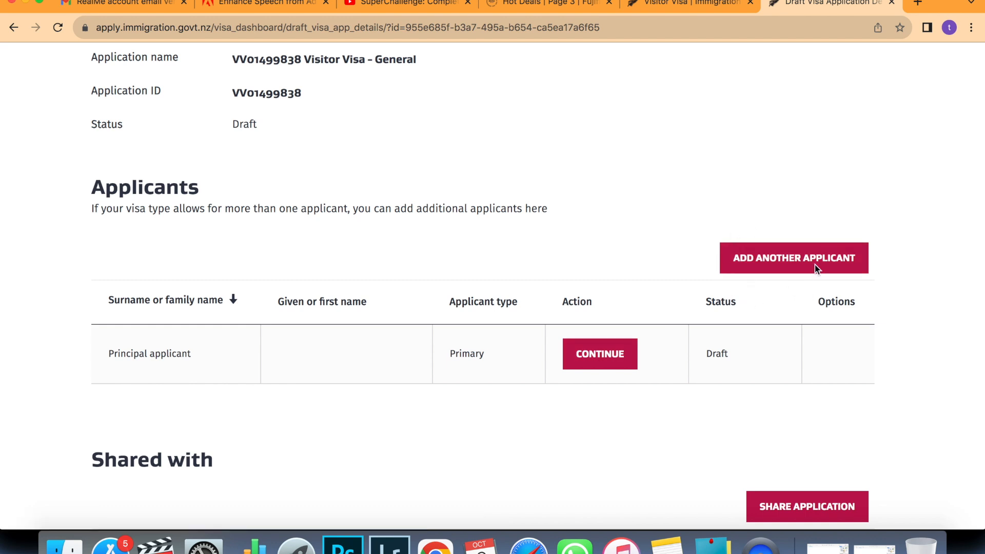
pyautogui.click(623, 360)
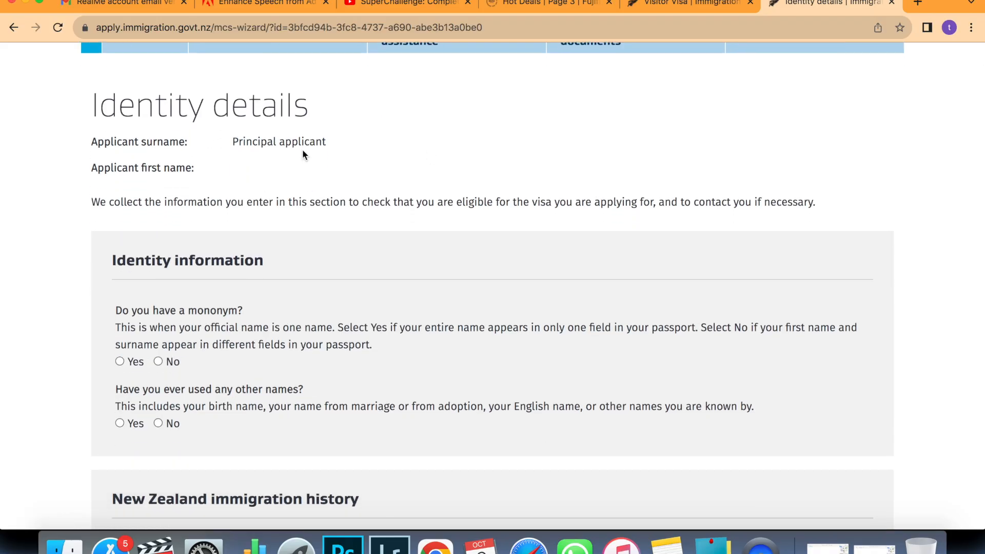
# Mark the applicant as having a mononym, enter their passport name, and answer No to other names.
pyautogui.scroll(-2, 302, 151)
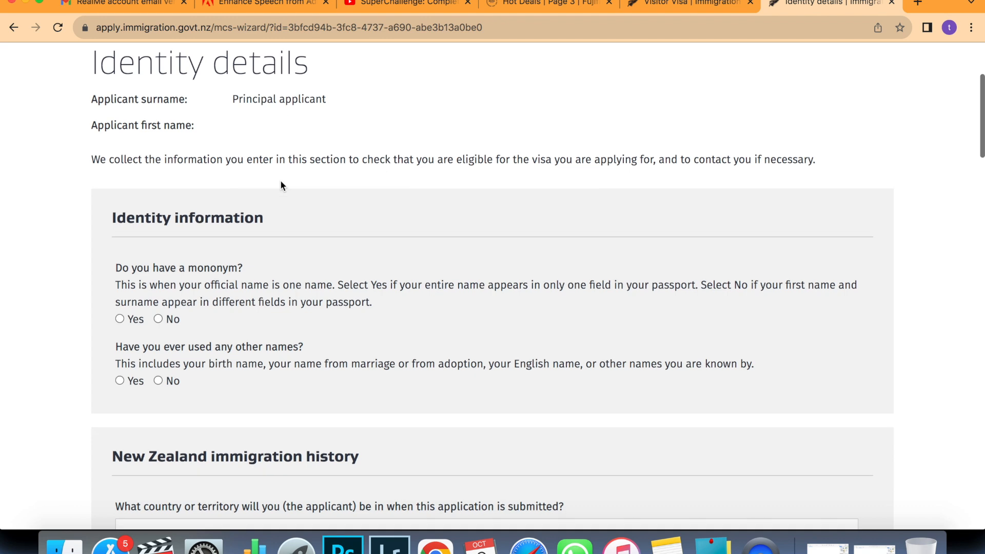
pyautogui.scroll(-5, 281, 185)
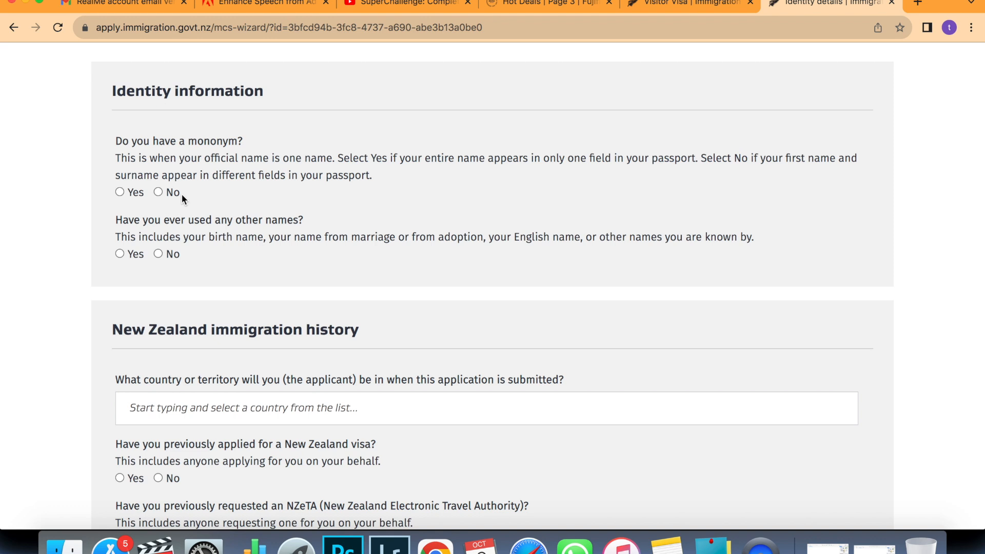
pyautogui.click(200, 191)
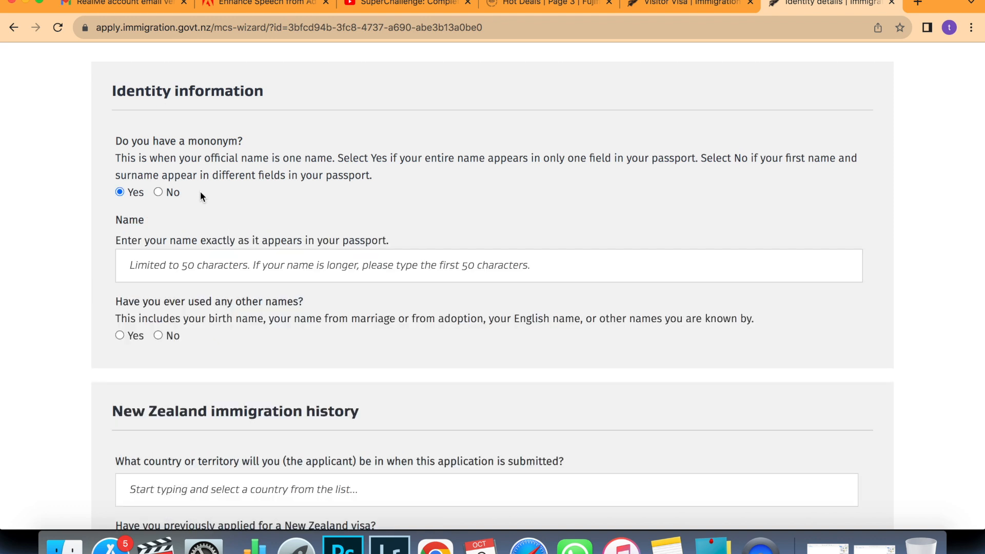
pyautogui.click(195, 255)
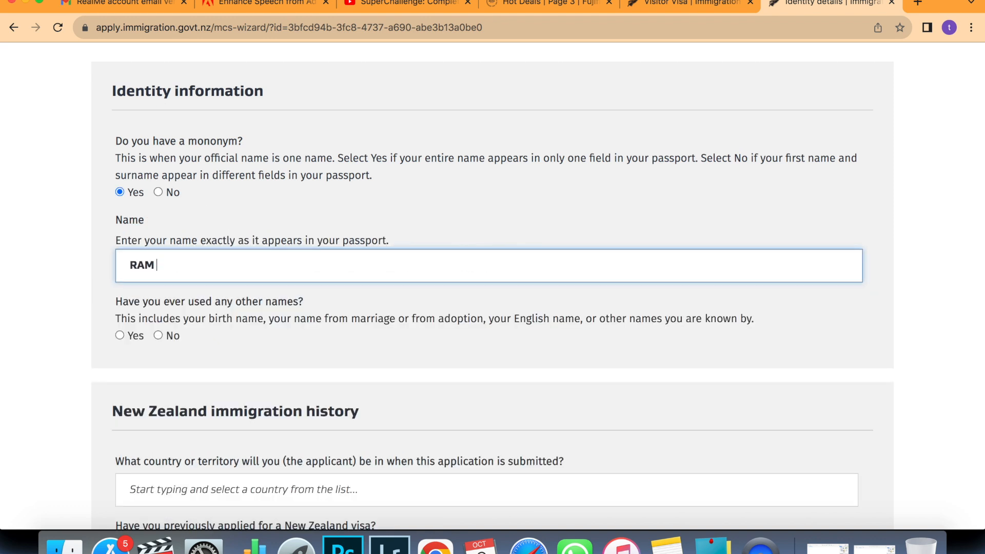
pyautogui.scroll(-2, 493, 287)
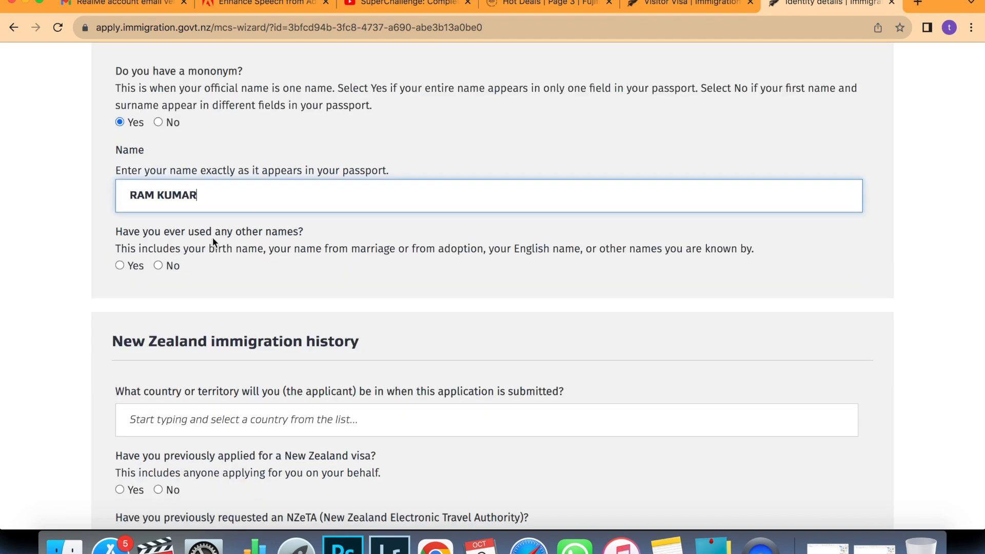
pyautogui.click(158, 264)
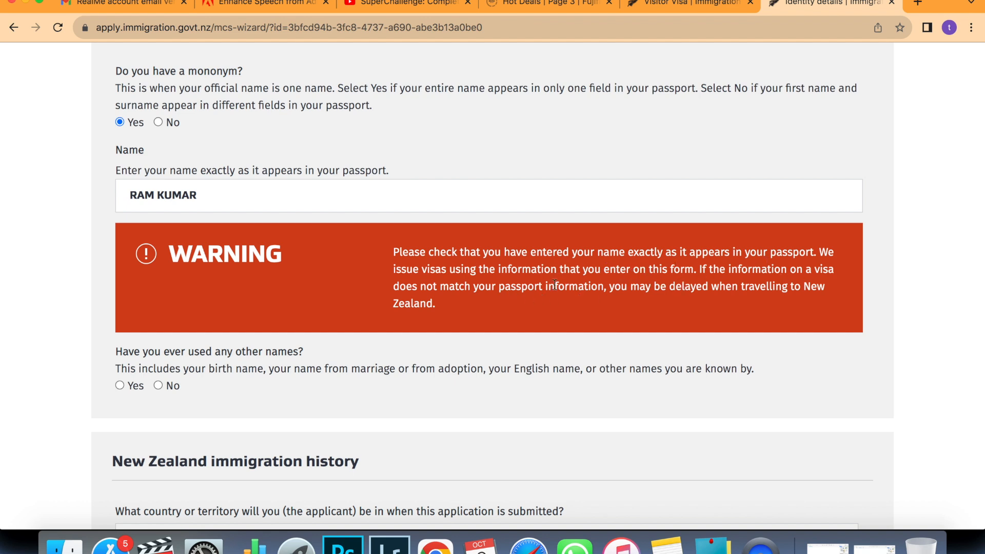
pyautogui.scroll(-3, 257, 332)
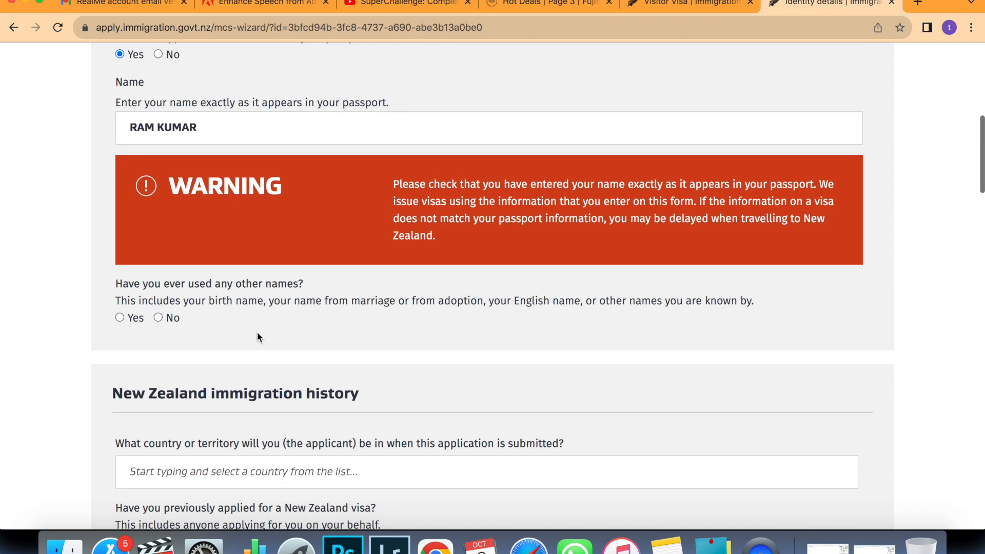
pyautogui.click(159, 317)
pyautogui.scroll(-1, 225, 323)
pyautogui.scroll(-10, 224, 321)
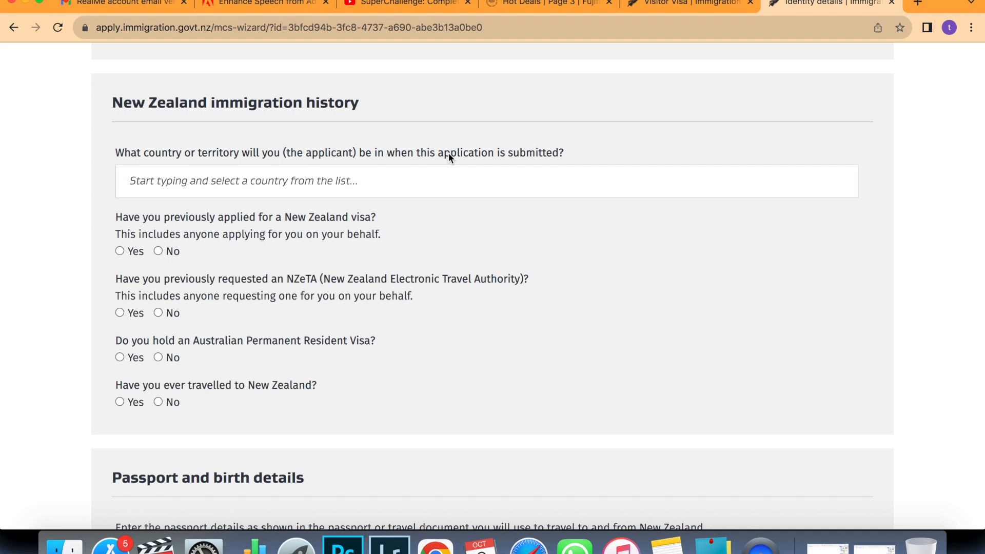
# Set the submission country to India from the suggestions.
pyautogui.click(390, 185)
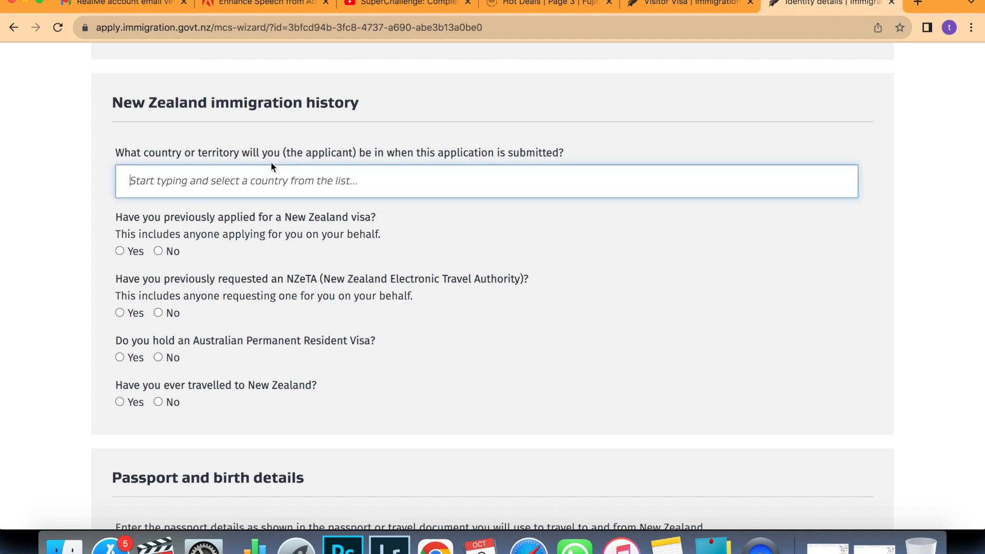
pyautogui.write('INDIA')
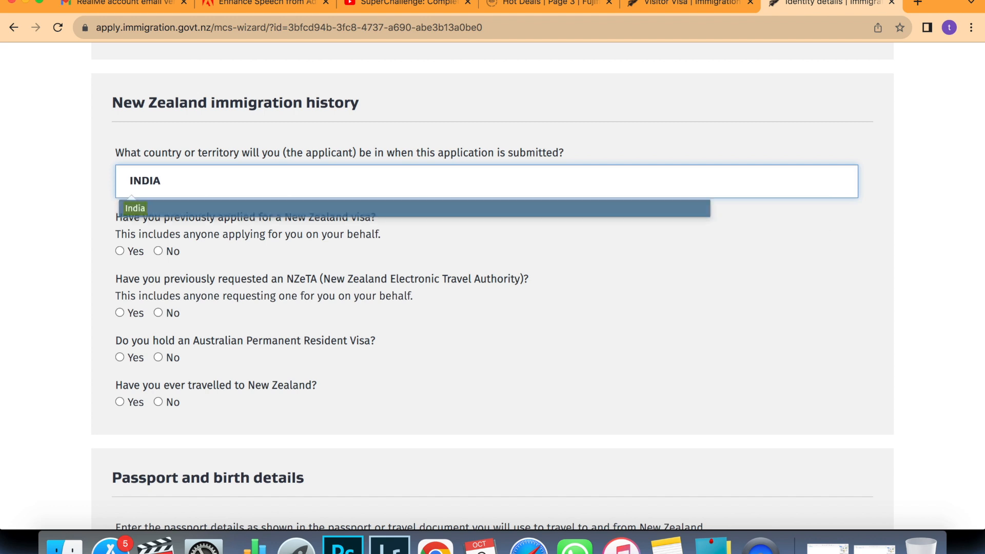
pyautogui.click(142, 214)
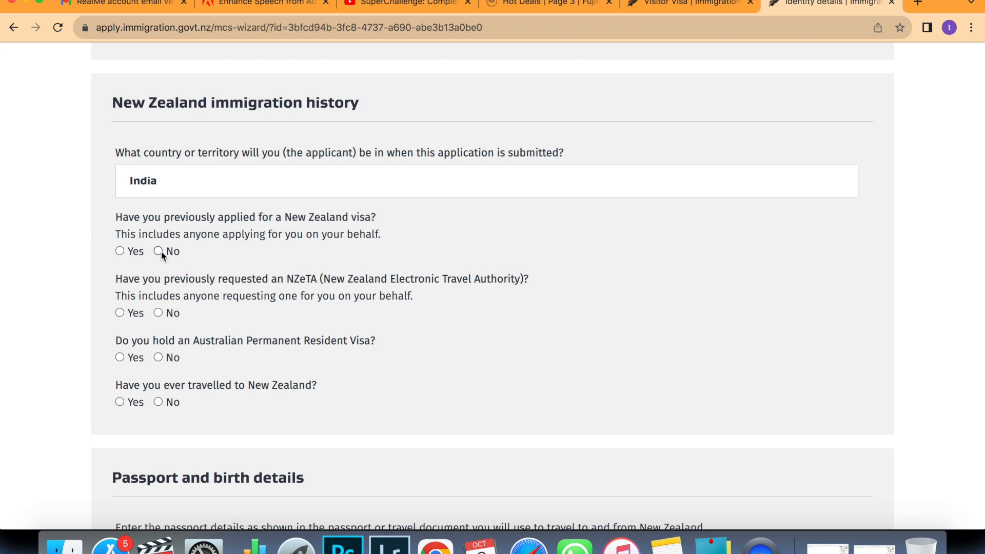
# Answer No to previous NZ visa, NZeTA, Australian PR and past travel to New Zealand.
pyautogui.click(158, 251)
pyautogui.click(159, 313)
pyautogui.scroll(-2, 317, 299)
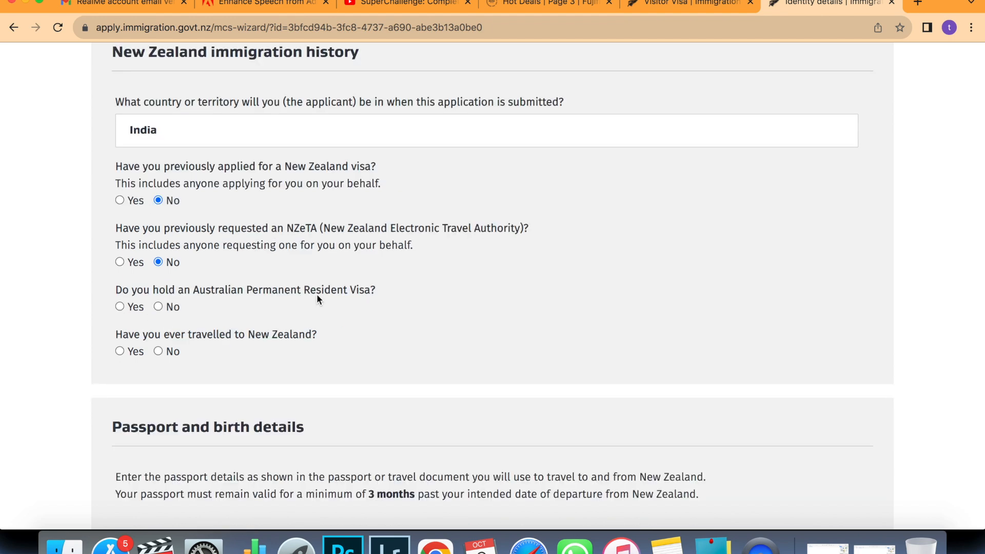
pyautogui.click(158, 307)
pyautogui.scroll(-1, 219, 305)
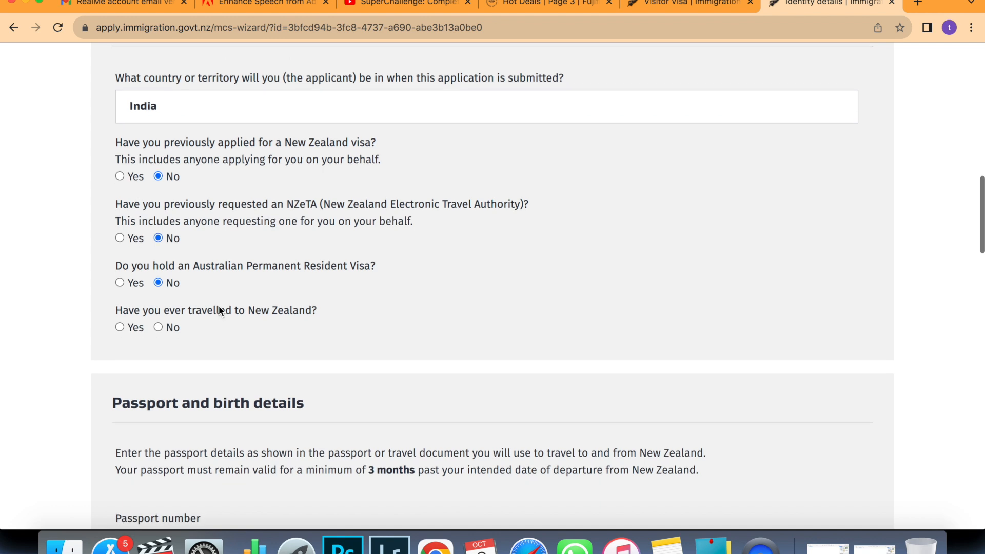
pyautogui.click(158, 327)
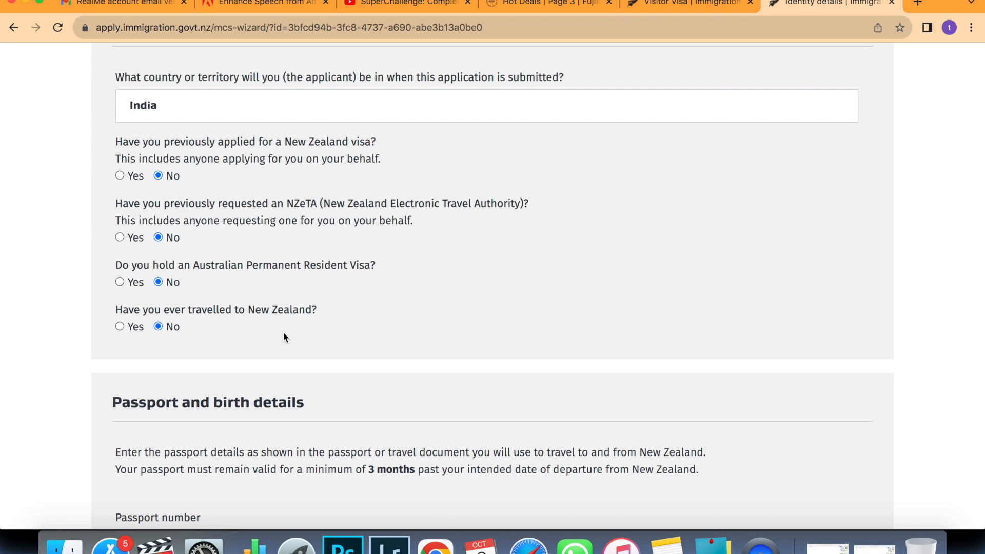
pyautogui.scroll(-5, 283, 334)
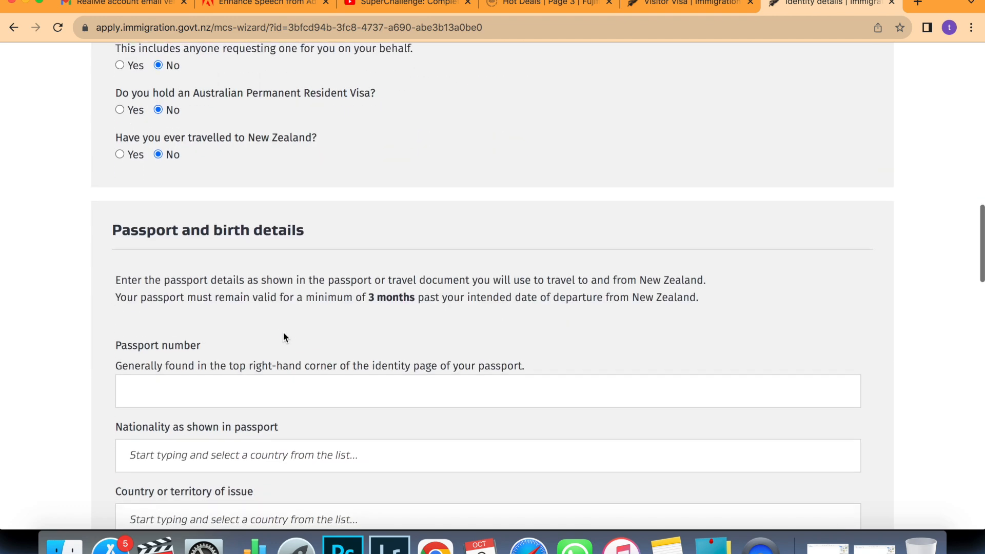
# Enter the passport number.
pyautogui.scroll(-2, 283, 332)
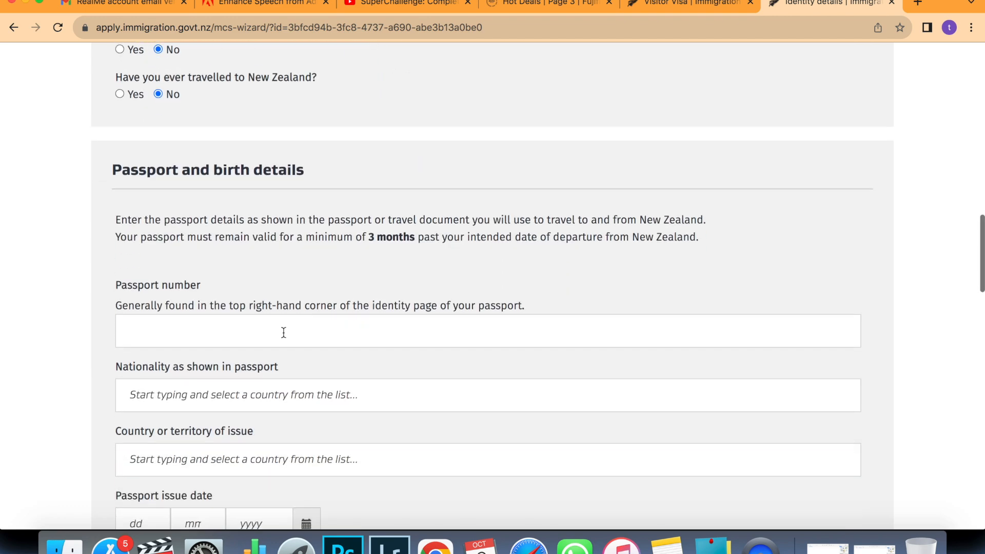
pyautogui.scroll(-3, 290, 243)
pyautogui.click(286, 248)
pyautogui.write('A123')
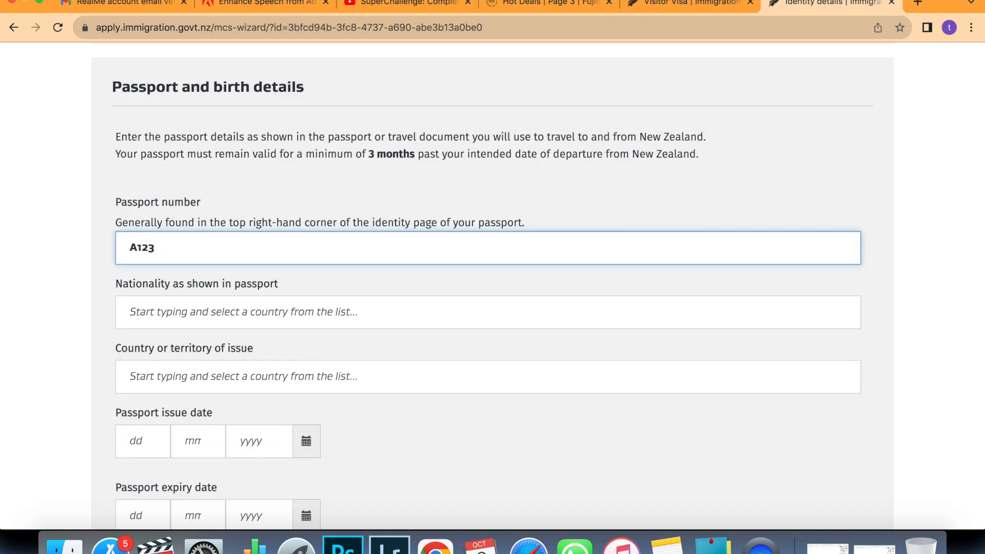
pyautogui.write('456')
# Set passport nationality and country of issue to India, answering Yes to having lived there.
pyautogui.click(205, 309)
pyautogui.write('I')
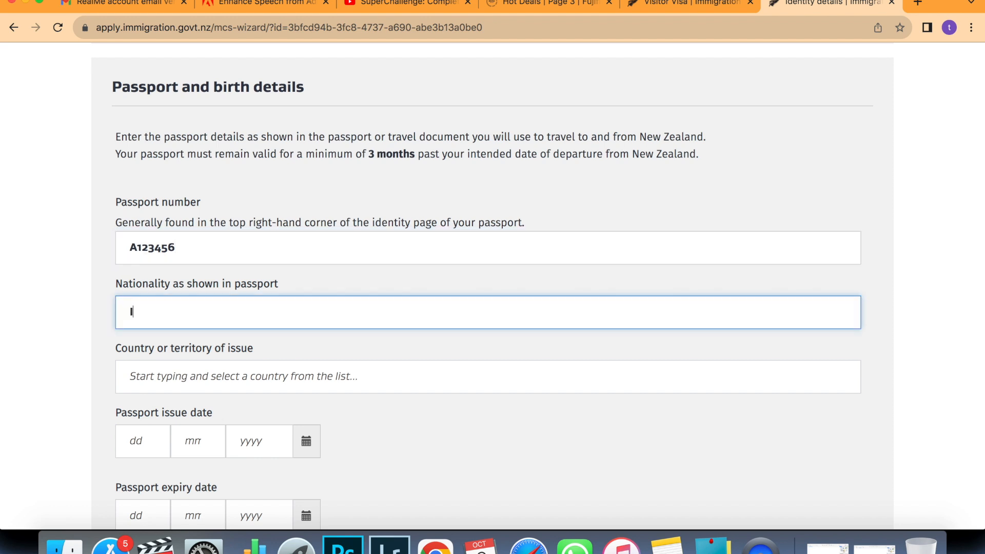
pyautogui.write('NDIA')
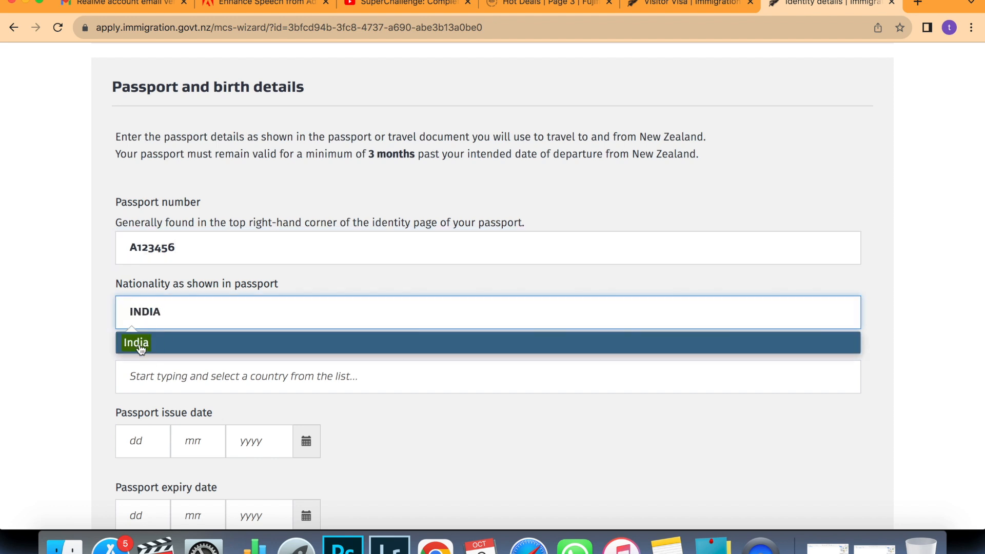
pyautogui.click(139, 343)
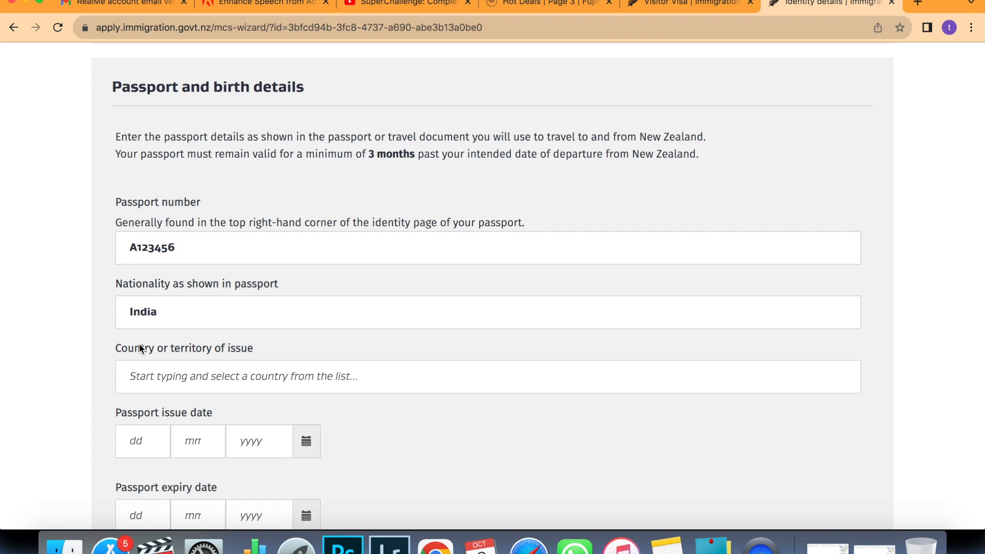
pyautogui.scroll(-3, 139, 343)
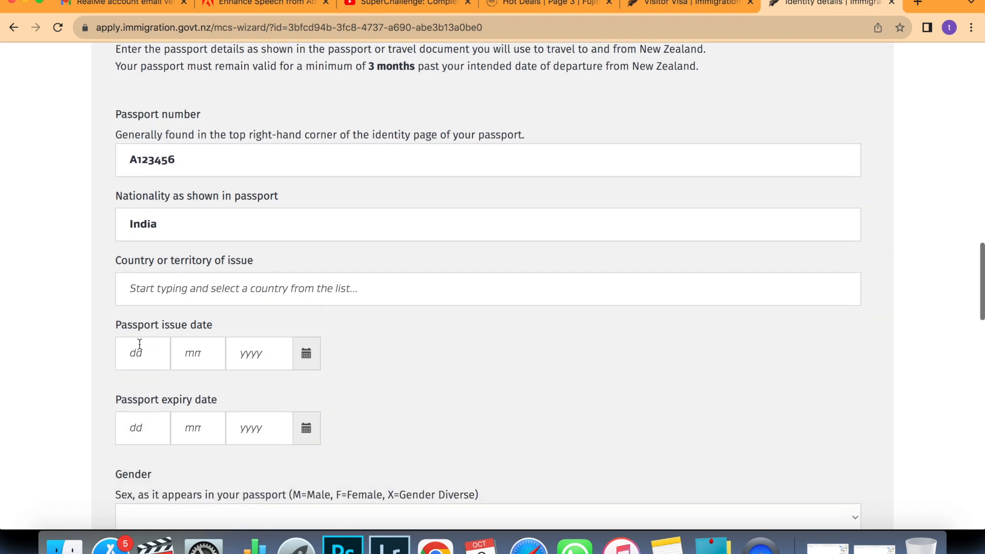
pyautogui.click(216, 290)
pyautogui.write('INDIA')
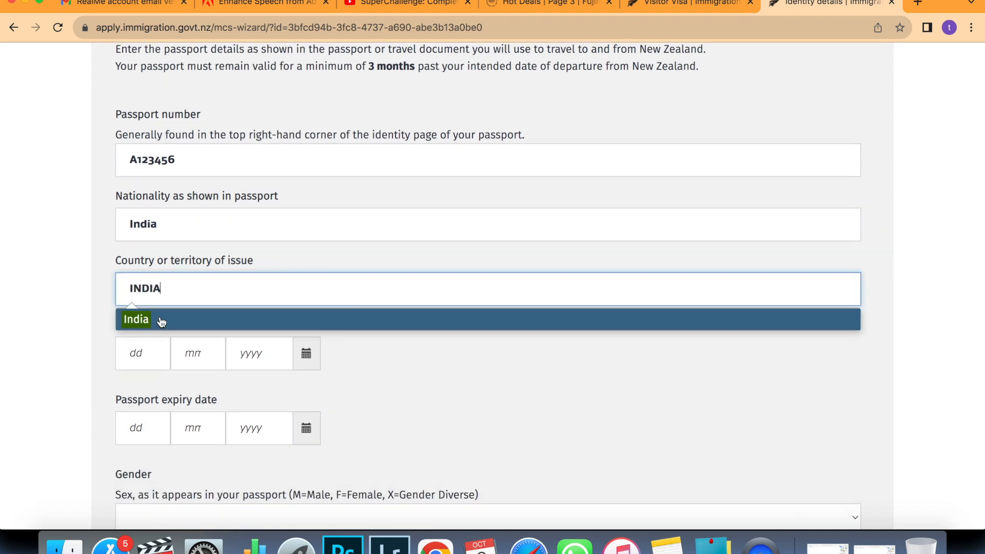
pyautogui.click(138, 320)
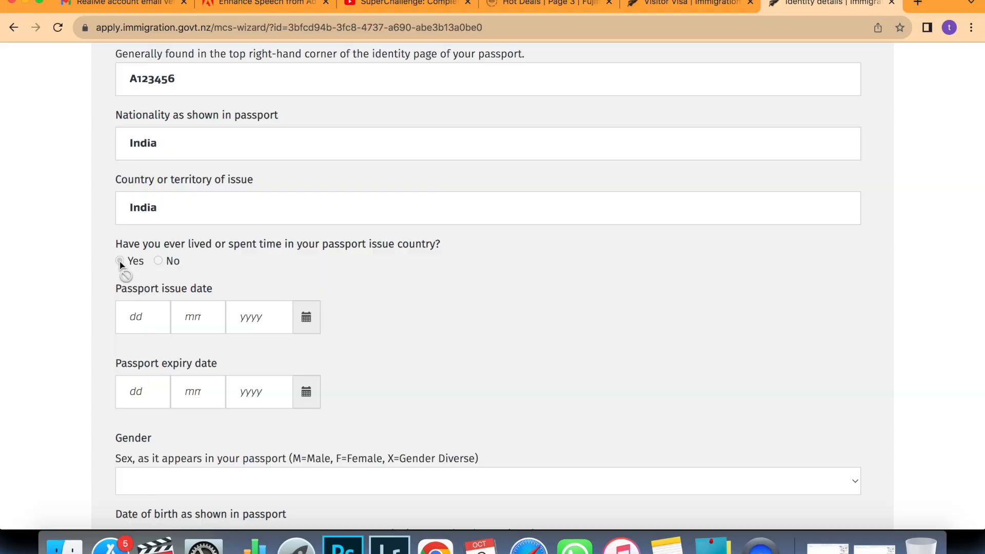
pyautogui.click(121, 260)
# Enter passport issue date 2/1/2020 and expiry date 1/1/2030.
pyautogui.scroll(-1, 245, 259)
pyautogui.click(151, 281)
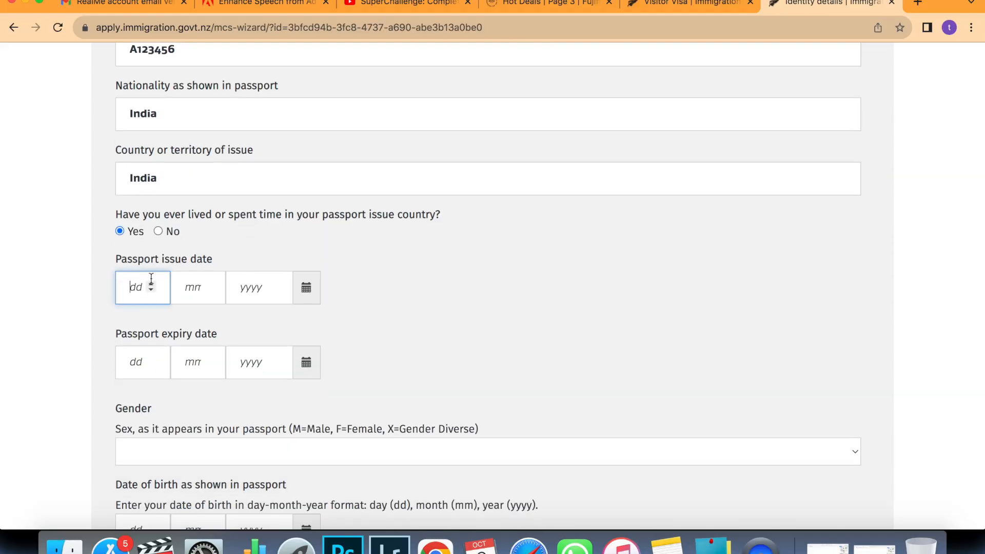
pyautogui.write('1')
pyautogui.click(208, 285)
pyautogui.write('1')
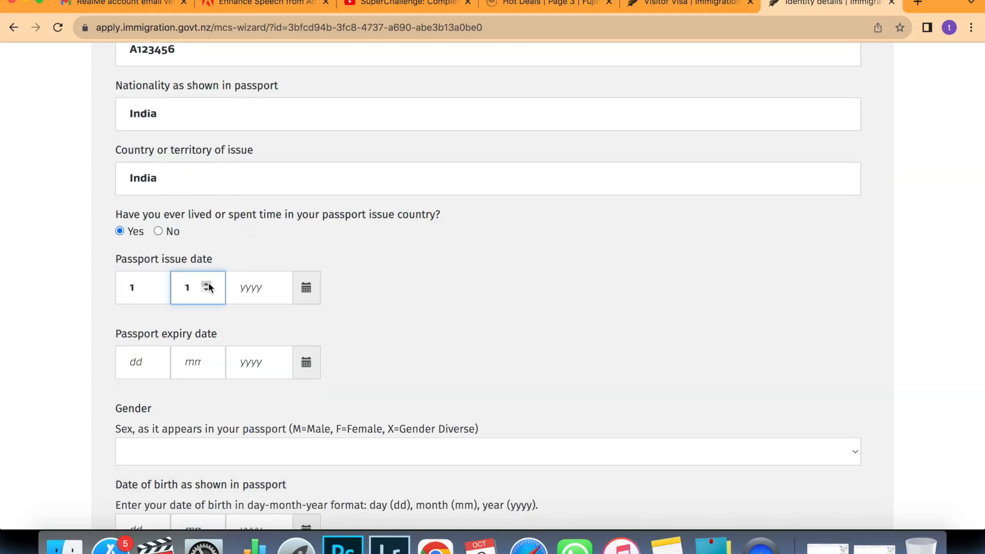
pyautogui.click(275, 286)
pyautogui.write('2020')
pyautogui.click(145, 316)
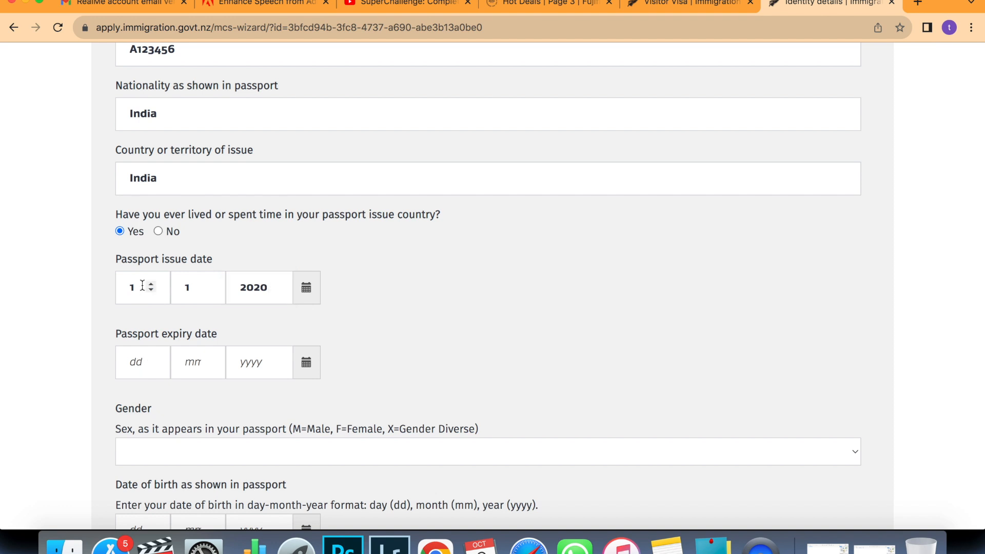
pyautogui.click(139, 364)
pyautogui.write('1')
pyautogui.click(205, 363)
# Enter birth date 1/1/1990 and start typing 'ind' for country of birth.
pyautogui.write('1')
pyautogui.click(261, 362)
pyautogui.write('2030')
pyautogui.scroll(-2, 336, 388)
pyautogui.click(288, 358)
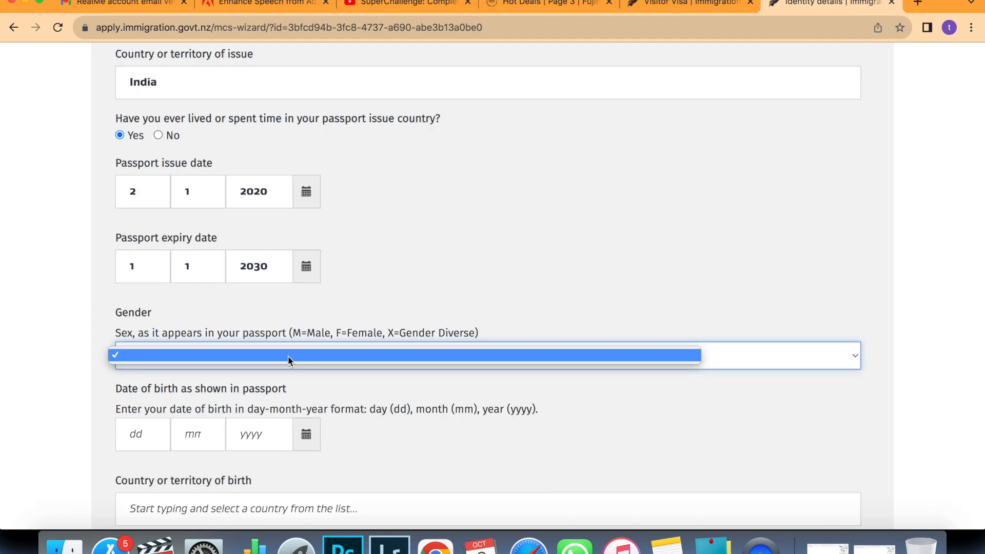
pyautogui.click(288, 355)
pyautogui.scroll(-2, 136, 369)
pyautogui.click(137, 370)
pyautogui.write('1')
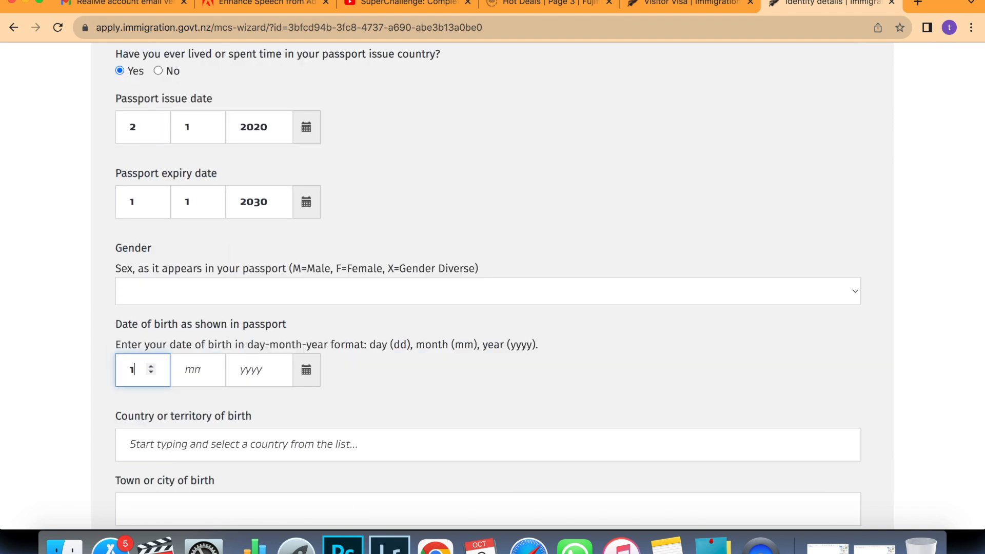
pyautogui.click(192, 369)
pyautogui.write('1')
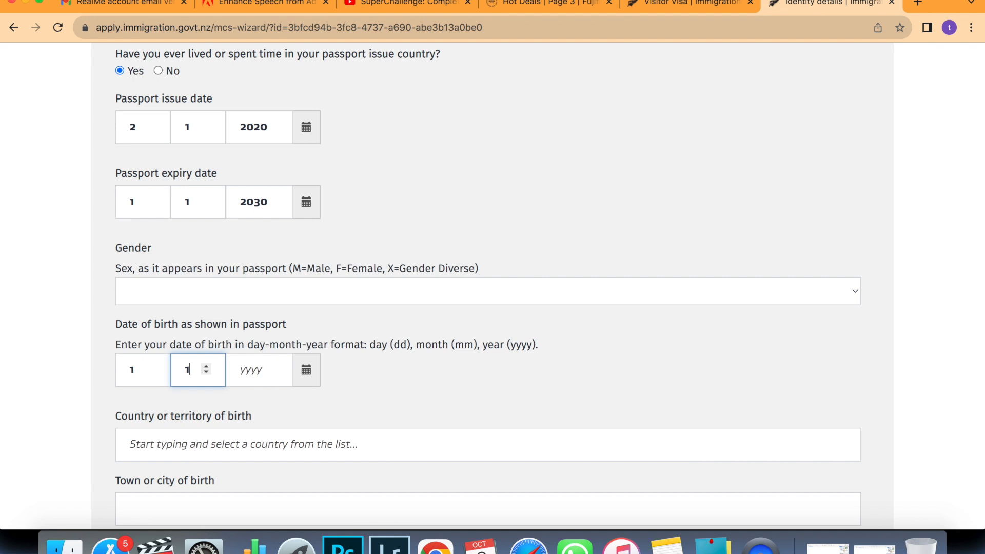
pyautogui.click(256, 370)
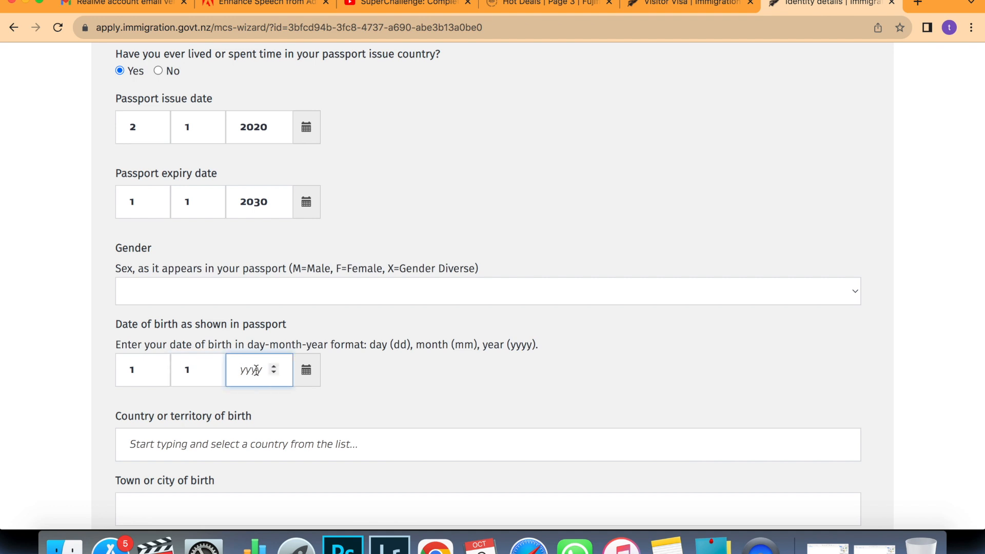
pyautogui.write('1990')
pyautogui.scroll(-5, 256, 321)
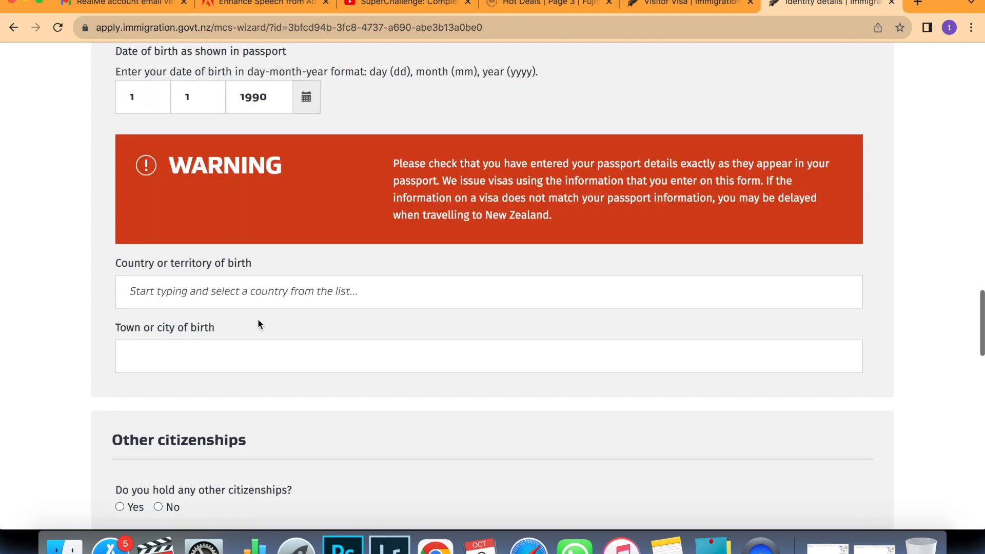
pyautogui.click(248, 294)
pyautogui.write('ind')
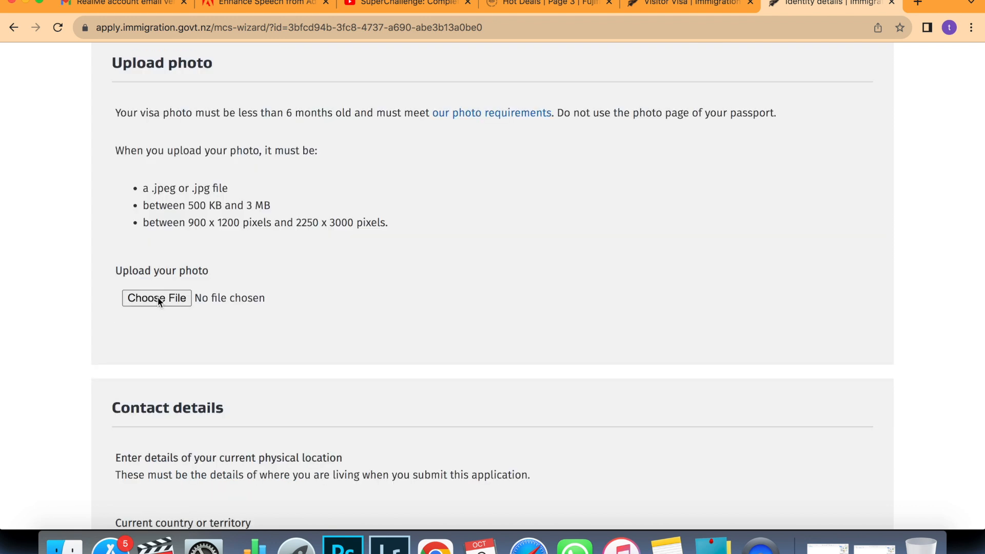
# Choose and upload the visa photo file.
pyautogui.click(164, 301)
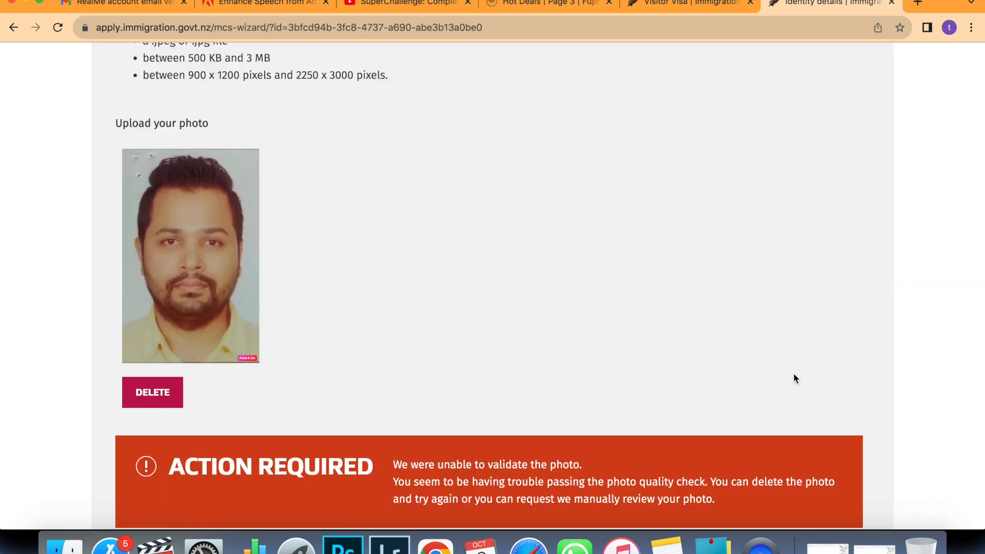
pyautogui.scroll(-4, 794, 379)
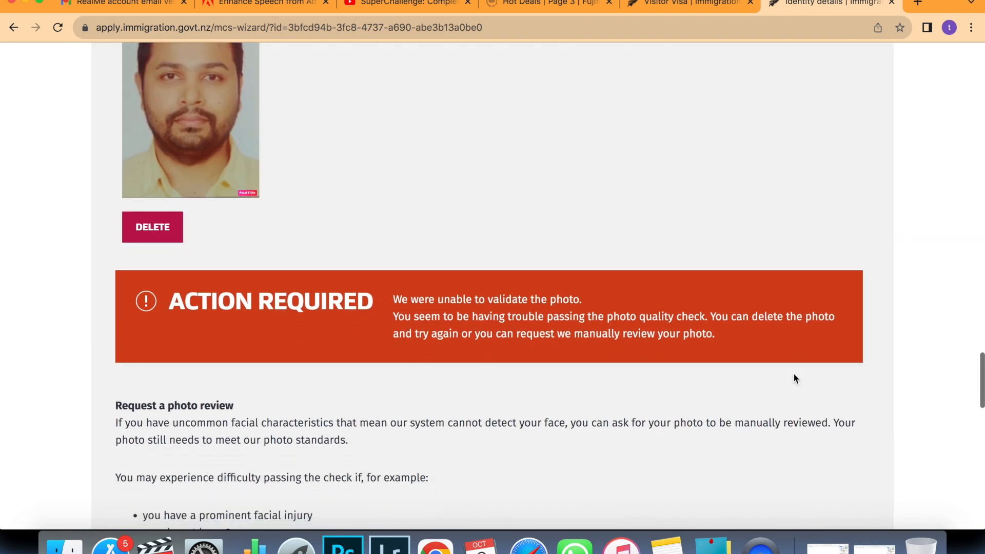
pyautogui.scroll(-4, 794, 379)
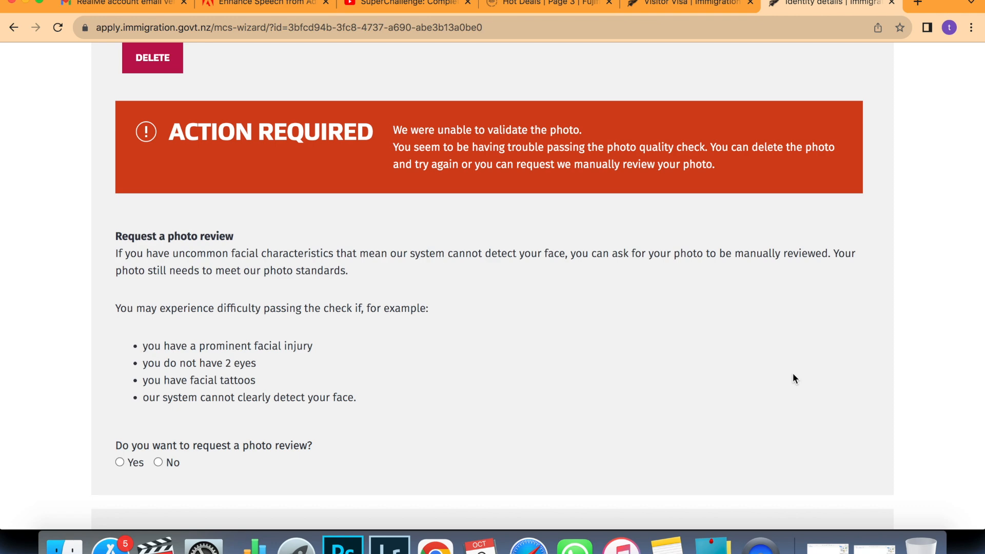
pyautogui.scroll(-6, 793, 378)
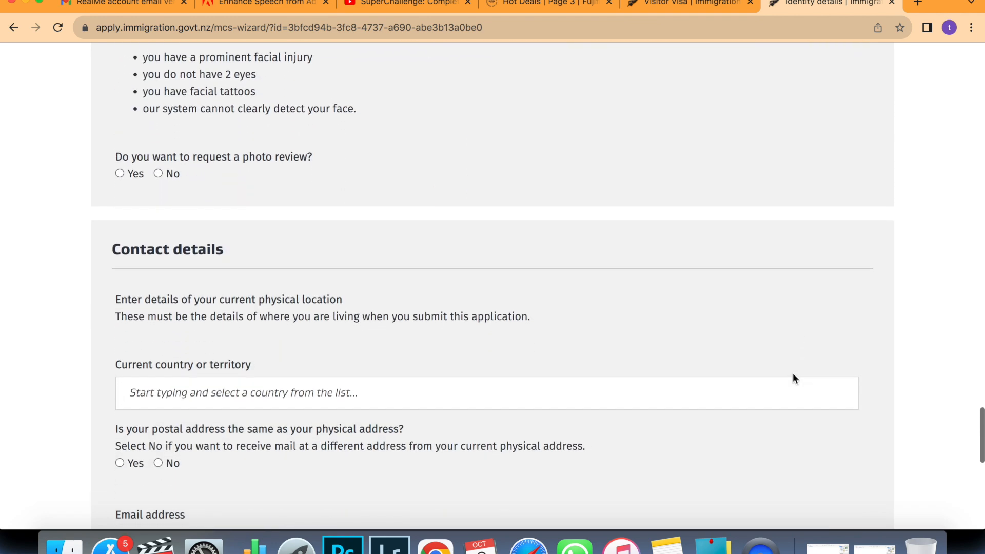
pyautogui.scroll(1, 793, 379)
pyautogui.scroll(2, 792, 378)
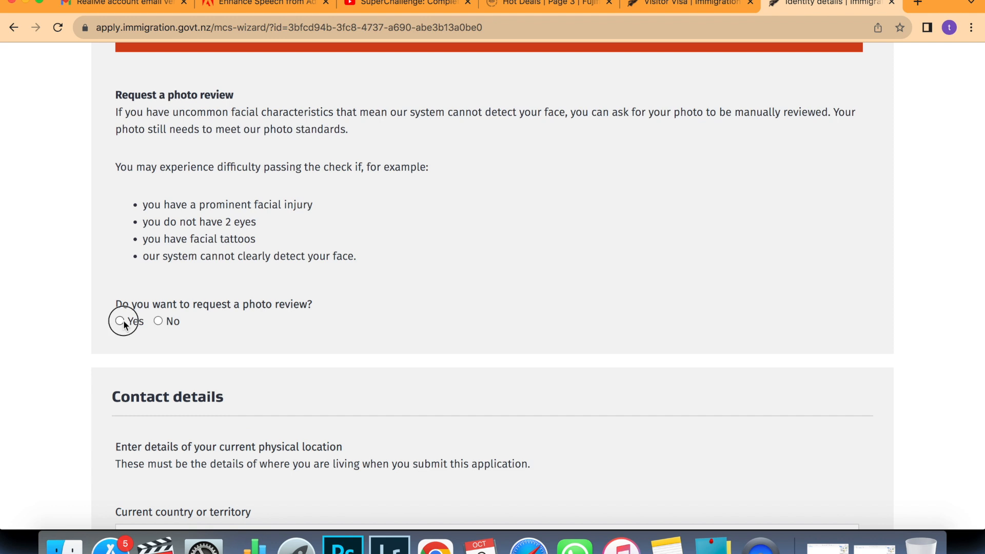
# Request a manual photo review with the reason 'IT IS MMY PHOTO'.
pyautogui.click(124, 321)
pyautogui.write('IT I')
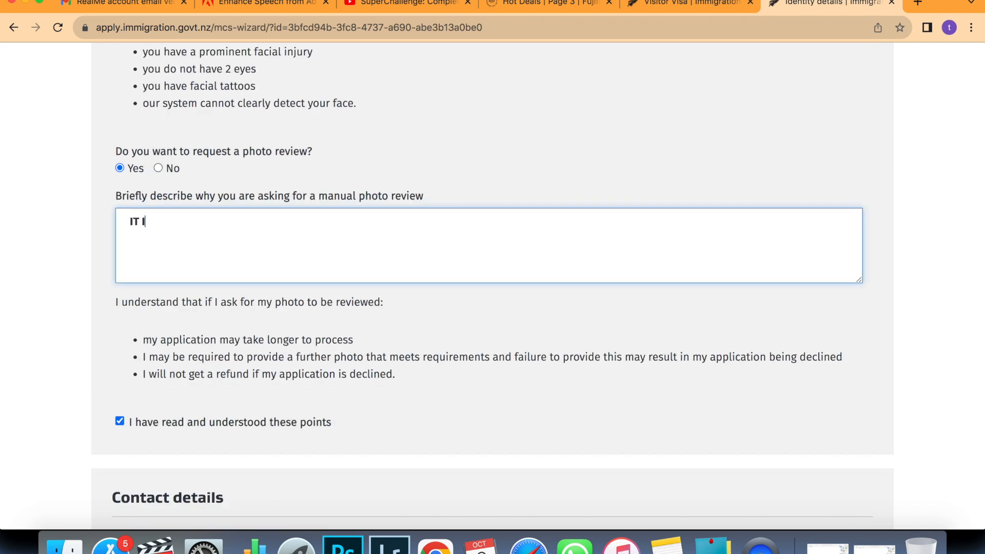
pyautogui.write('S MMY PHOTO')
pyautogui.scroll(-5, 493, 286)
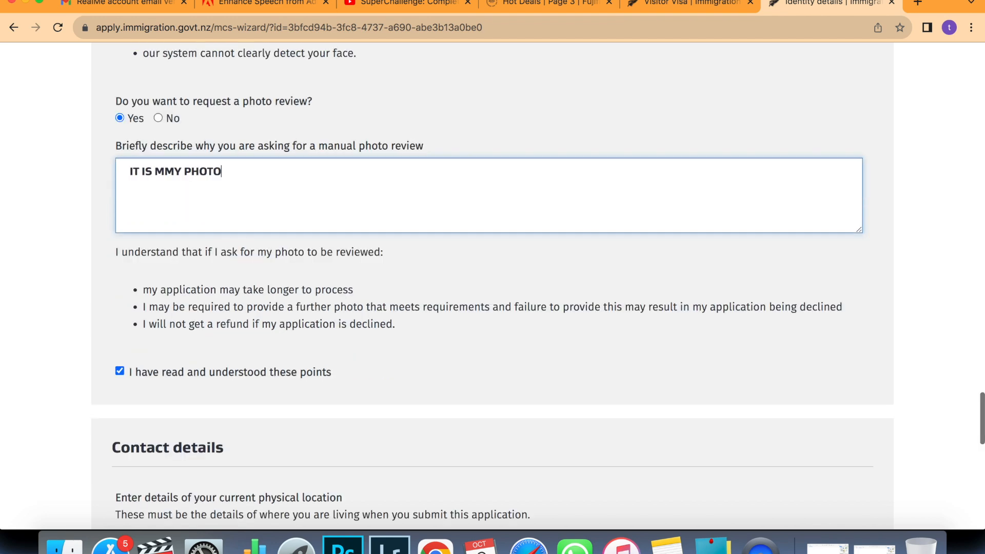
pyautogui.scroll(-3, 493, 286)
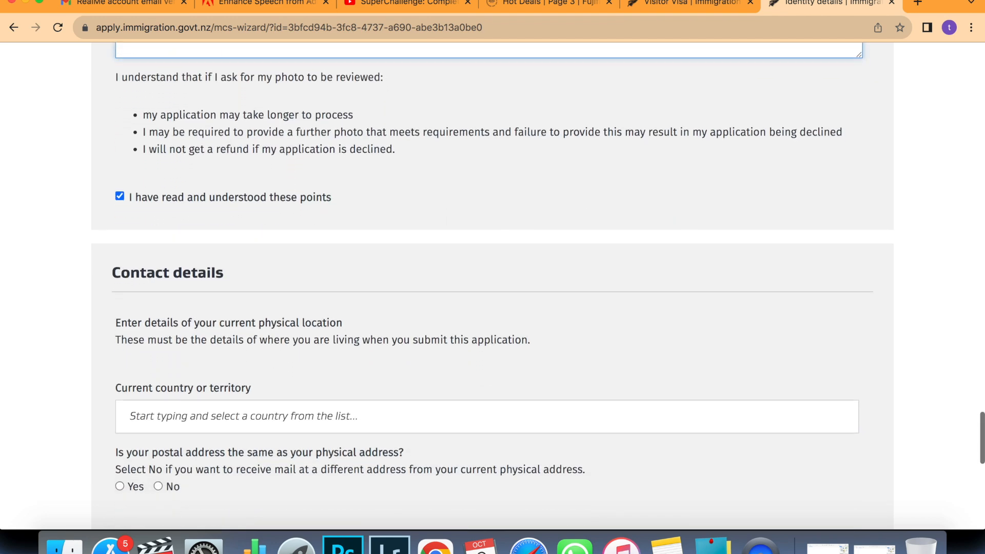
pyautogui.scroll(-2, 268, 243)
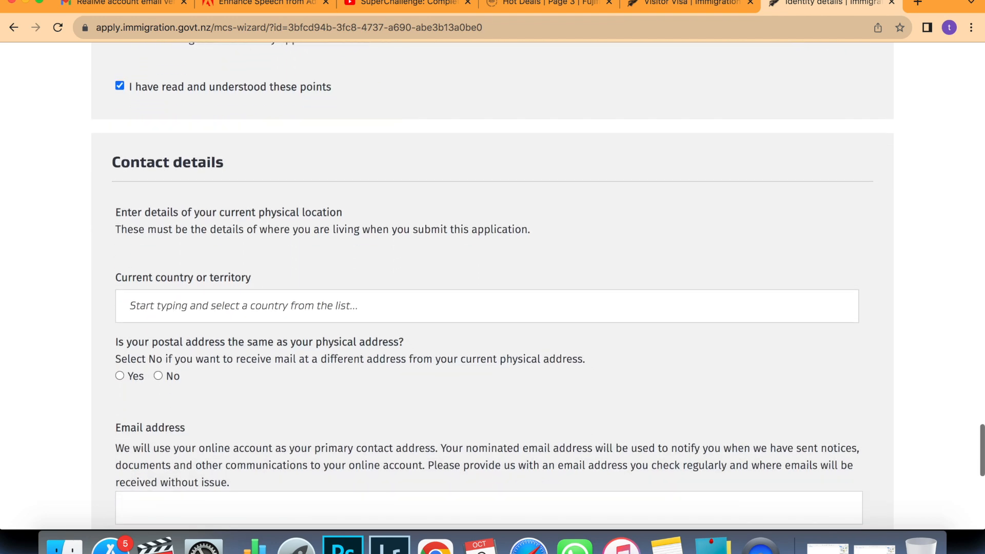
pyautogui.scroll(-1, 261, 257)
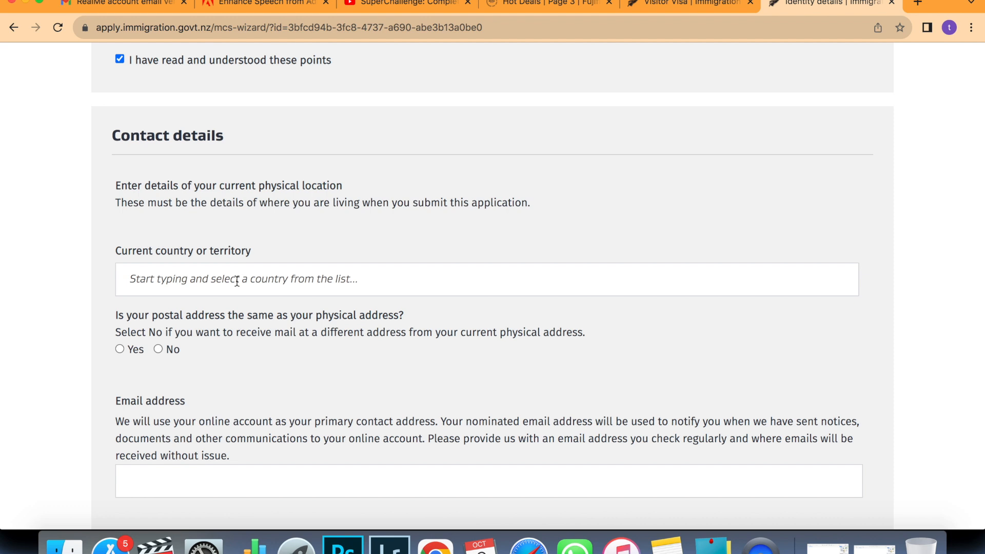
# Set the current country of residence to India and the state to Maharashtra.
pyautogui.click(236, 281)
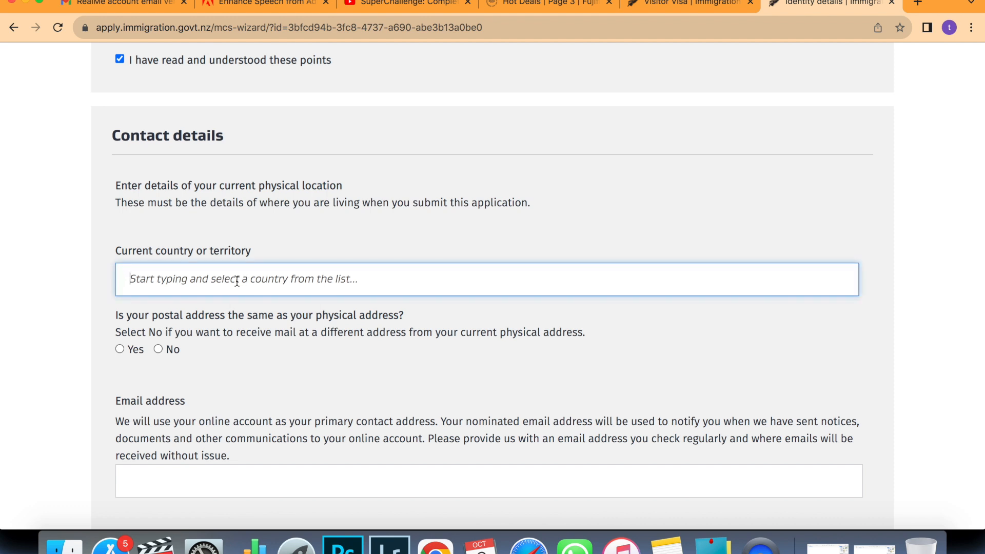
pyautogui.write('INDI')
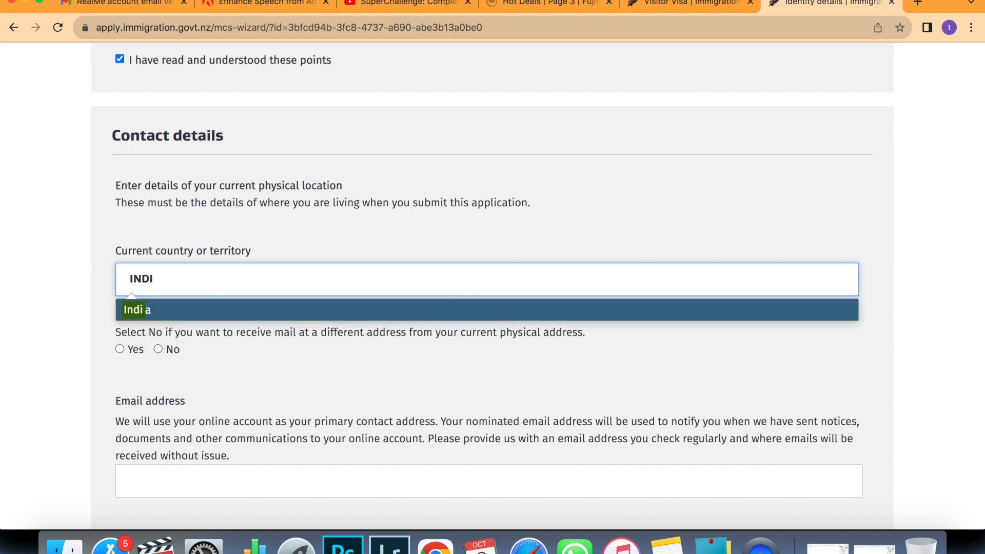
pyautogui.press('Tab')
pyautogui.write('MMA')
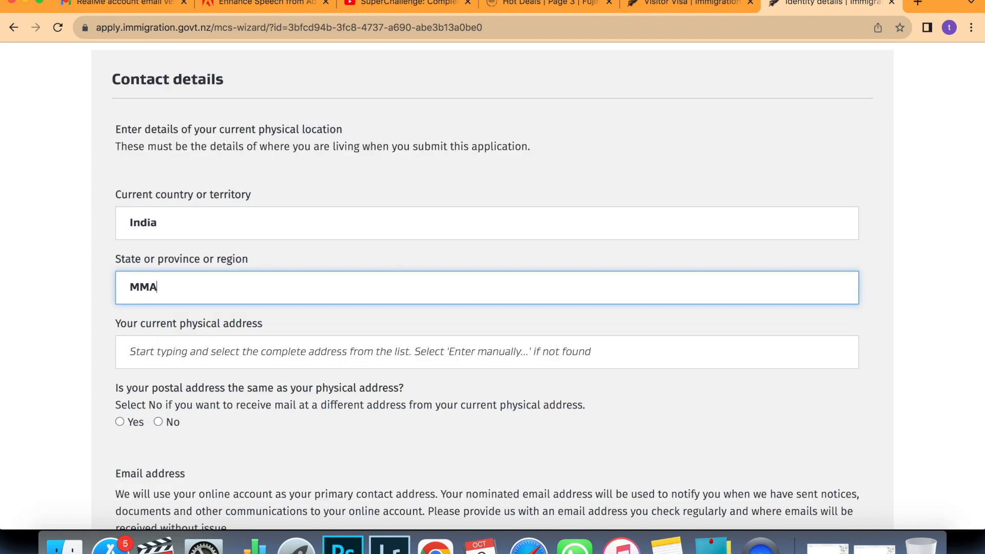
pyautogui.press('BackSpace')
pyautogui.press('BackSpace')
pyautogui.write('AHA')
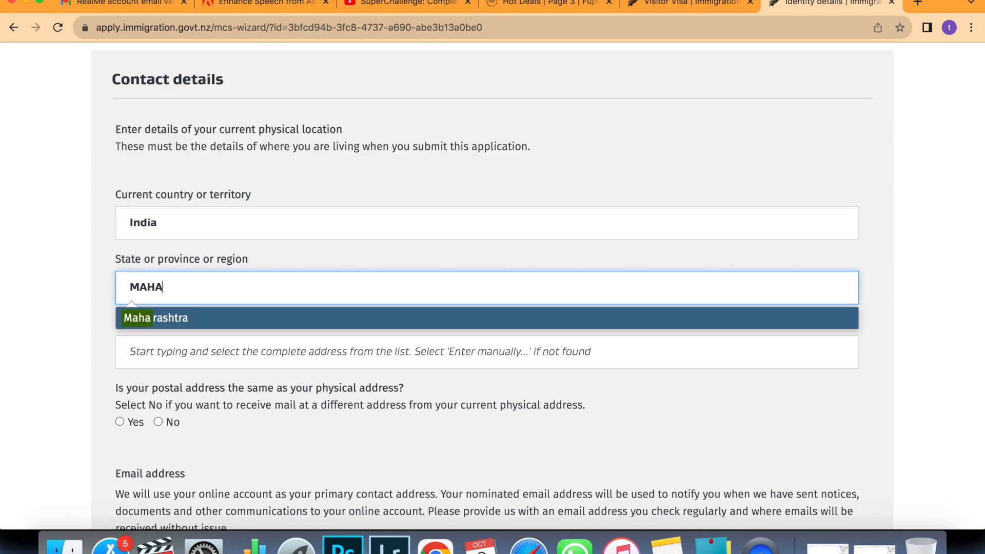
pyautogui.click(172, 321)
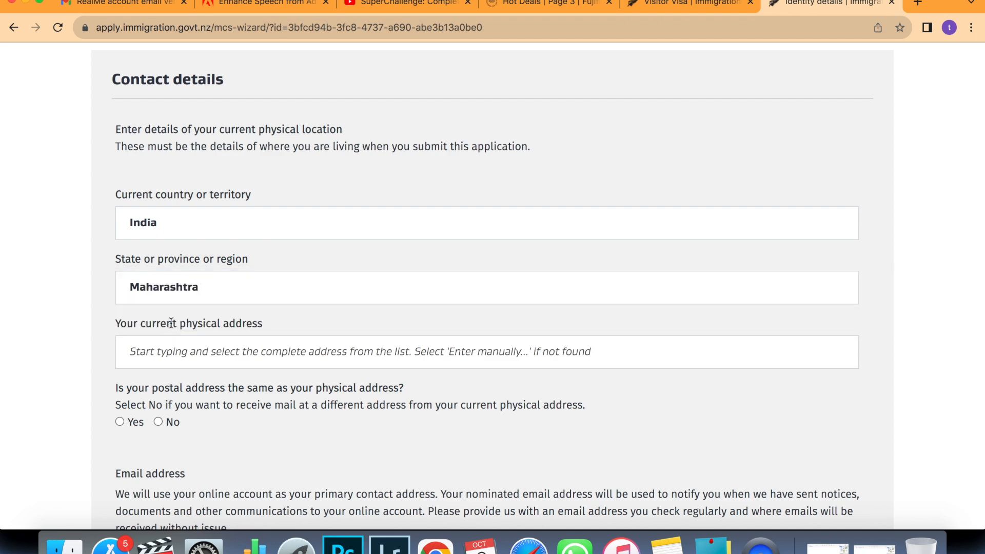
# Enter the physical address and confirm the postal address is the same.
pyautogui.click(161, 353)
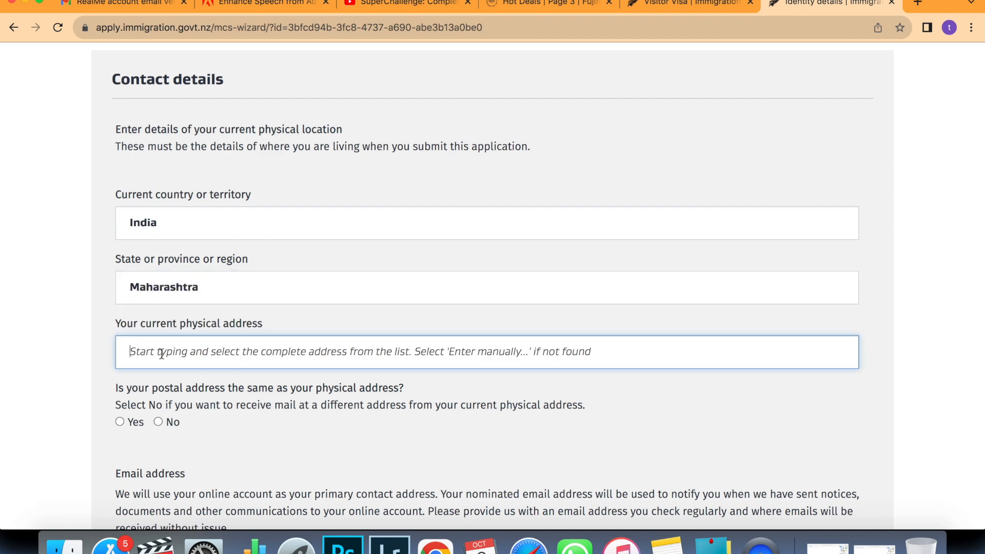
pyautogui.write('MALAD WE')
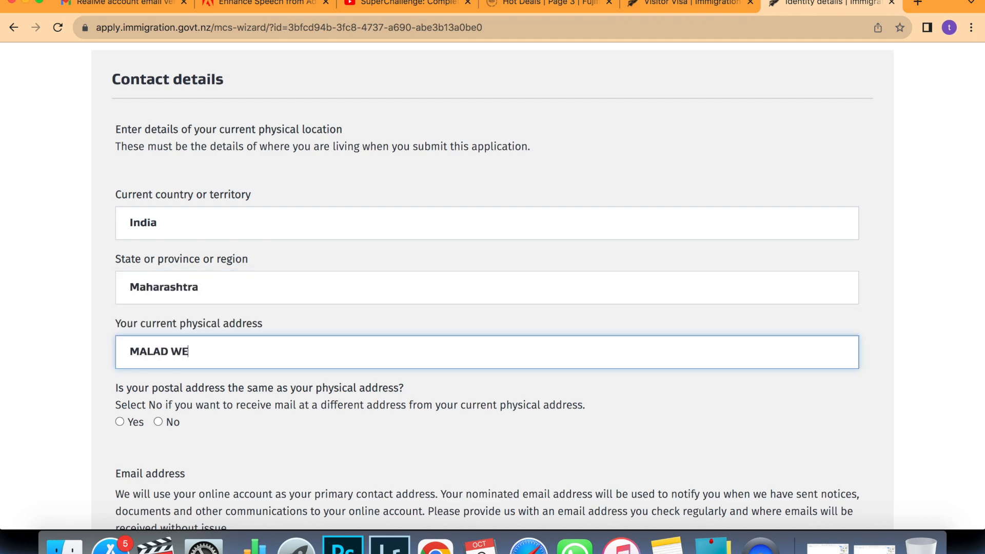
pyautogui.write('ST')
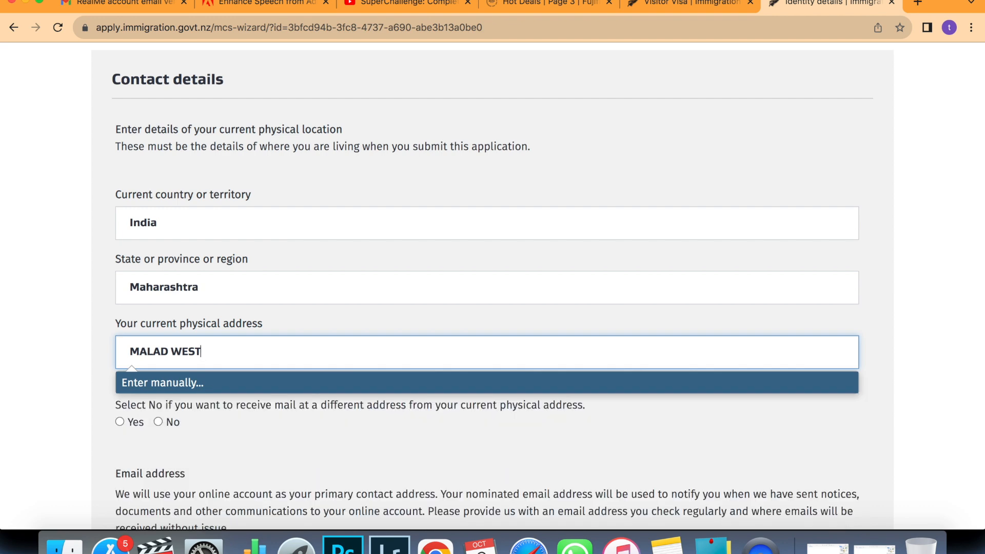
pyautogui.click(50, 395)
pyautogui.scroll(-3, 50, 395)
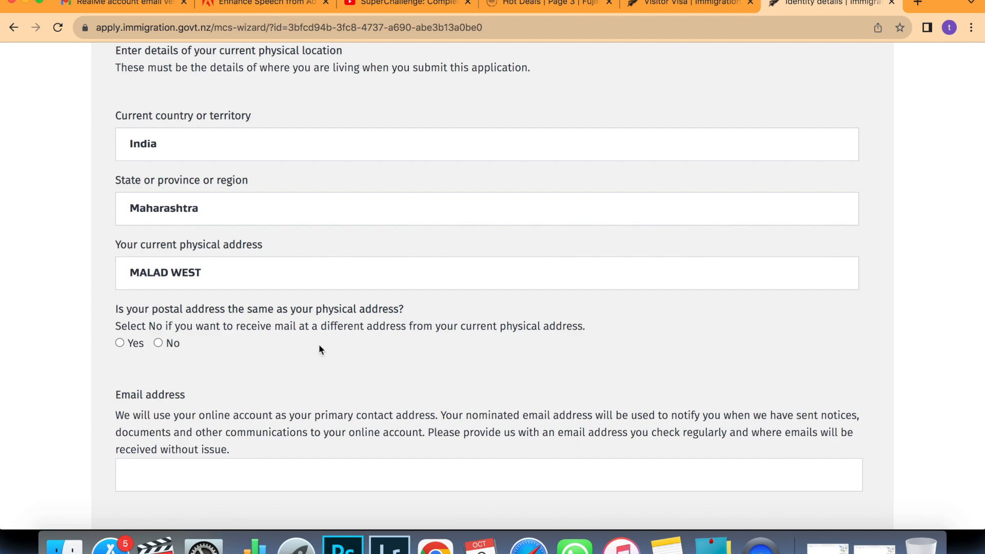
pyautogui.click(120, 343)
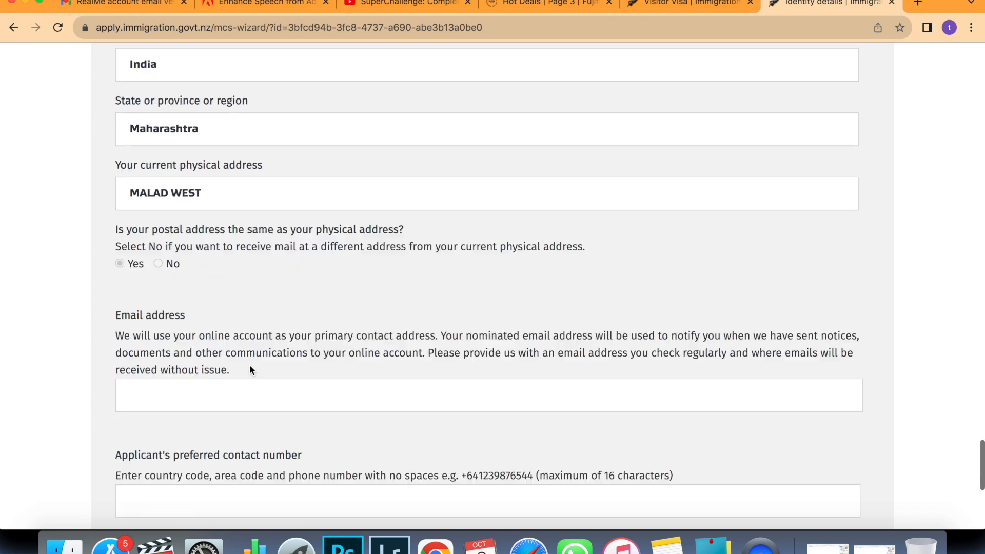
pyautogui.scroll(-3, 249, 364)
# Fill in the applicant's e-mail address and preferred contact phone number.
pyautogui.click(245, 368)
pyautogui.write('TR')
pyautogui.press('BackSpace')
pyautogui.press('BackSpace')
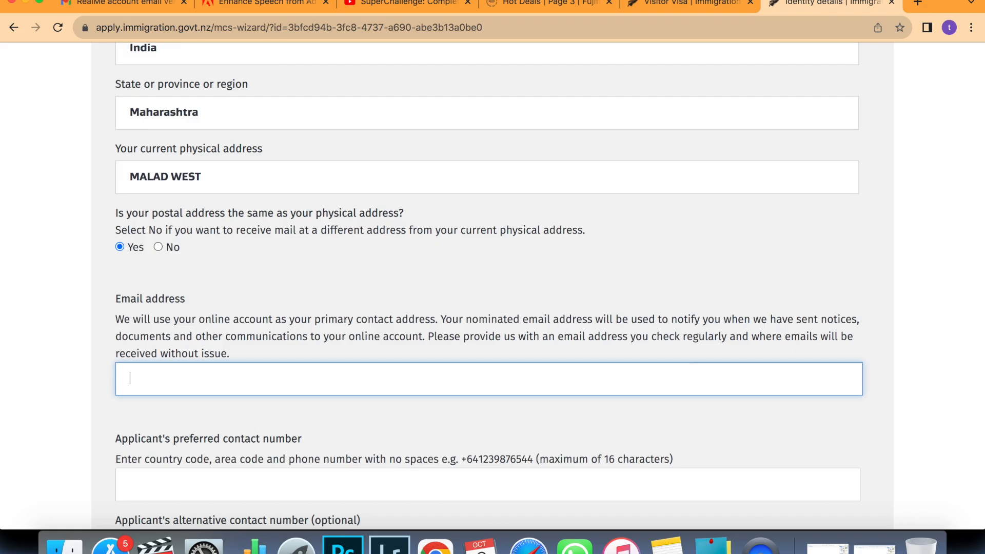
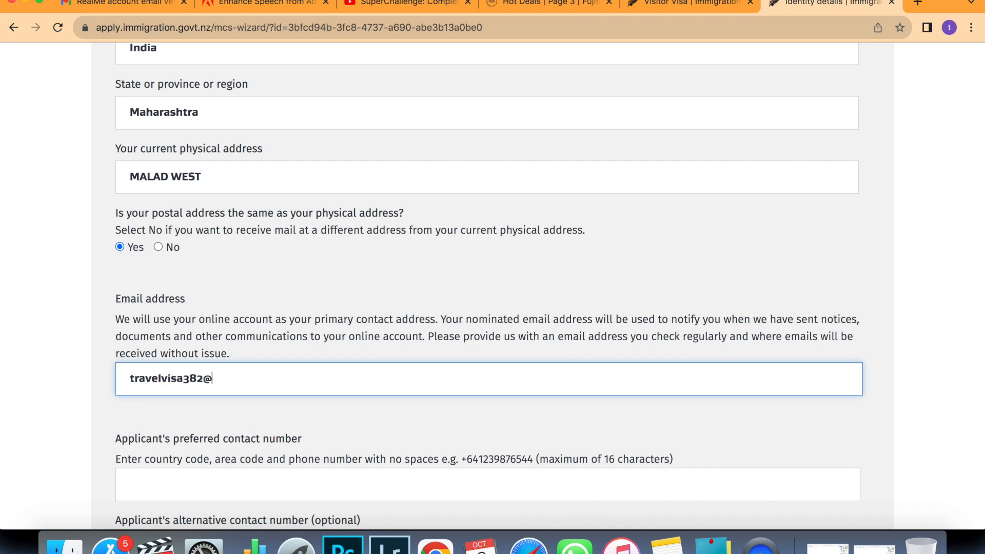
pyautogui.scroll(-3, 237, 394)
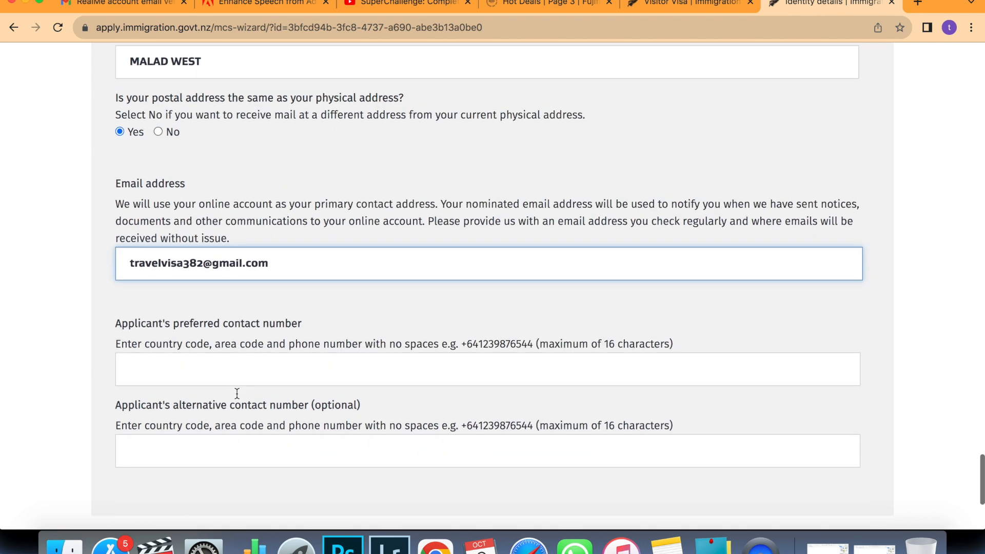
pyautogui.click(252, 373)
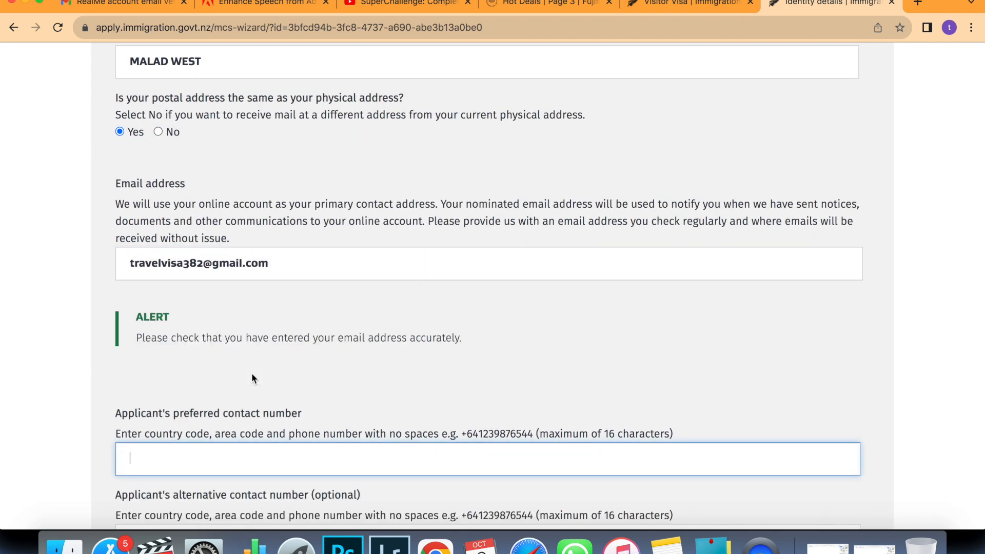
pyautogui.scroll(-5, 492, 307)
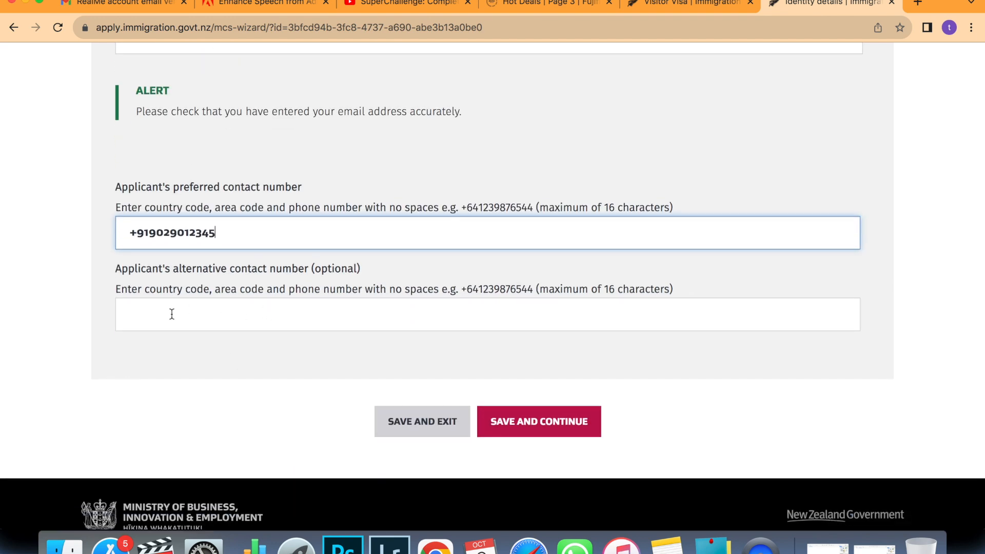
# Save the identity details and continue to Purpose of visit.
pyautogui.click(526, 431)
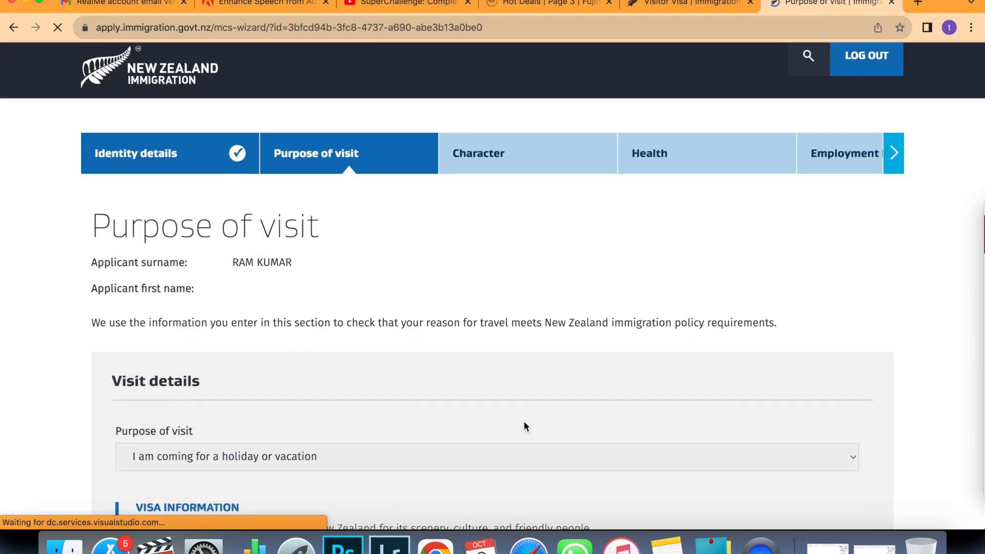
pyautogui.scroll(-1, 524, 426)
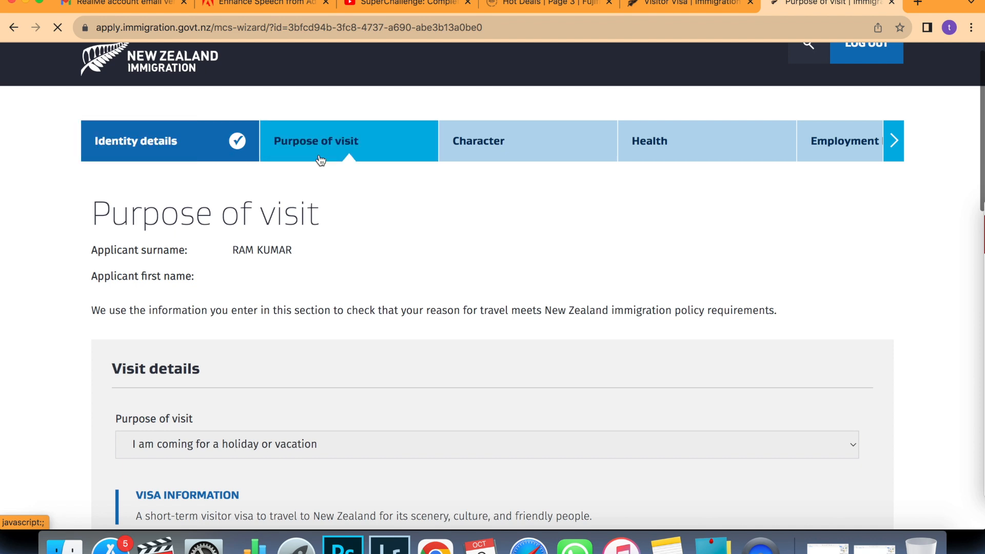
pyautogui.scroll(-3, 416, 275)
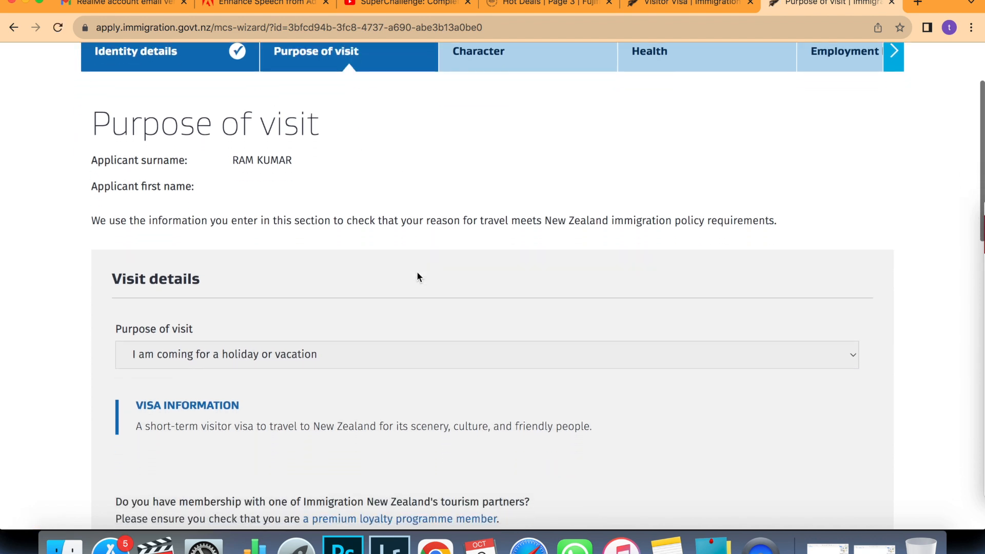
pyautogui.scroll(-3, 417, 272)
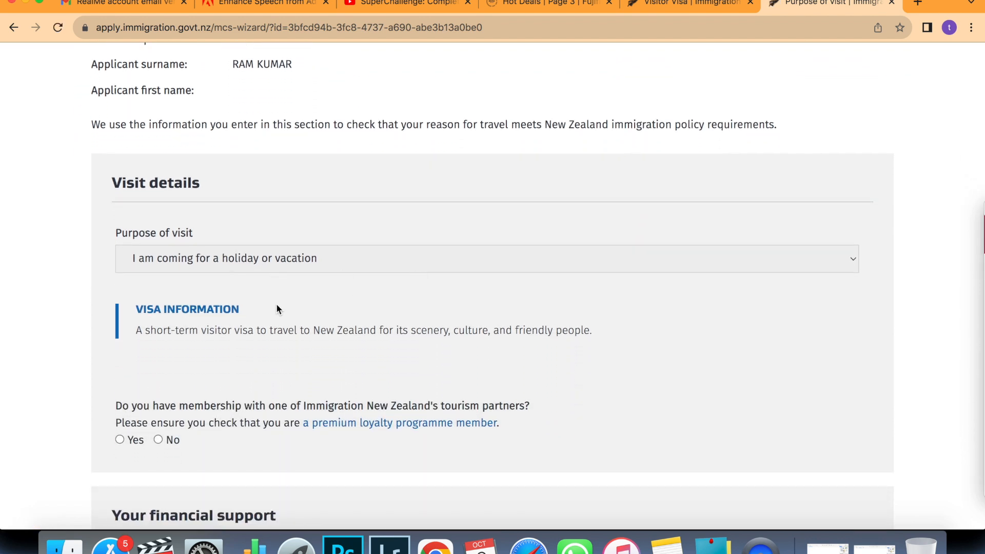
pyautogui.scroll(-4, 288, 318)
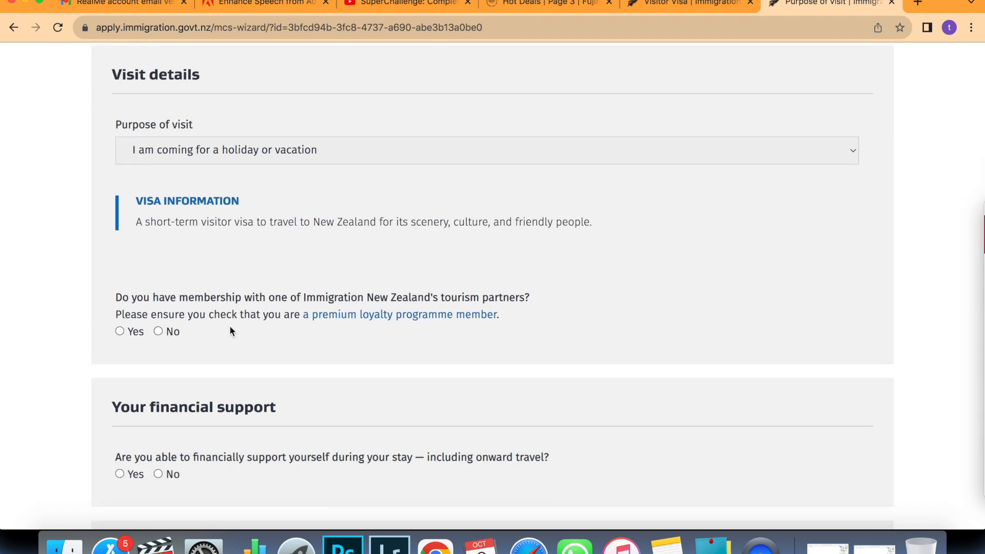
# Answer No tourism partner, Yes self-support, No prepaid accommodation, Yes NZD $1,000, sufficient funds as onward evidence.
pyautogui.click(158, 332)
pyautogui.scroll(-4, 197, 359)
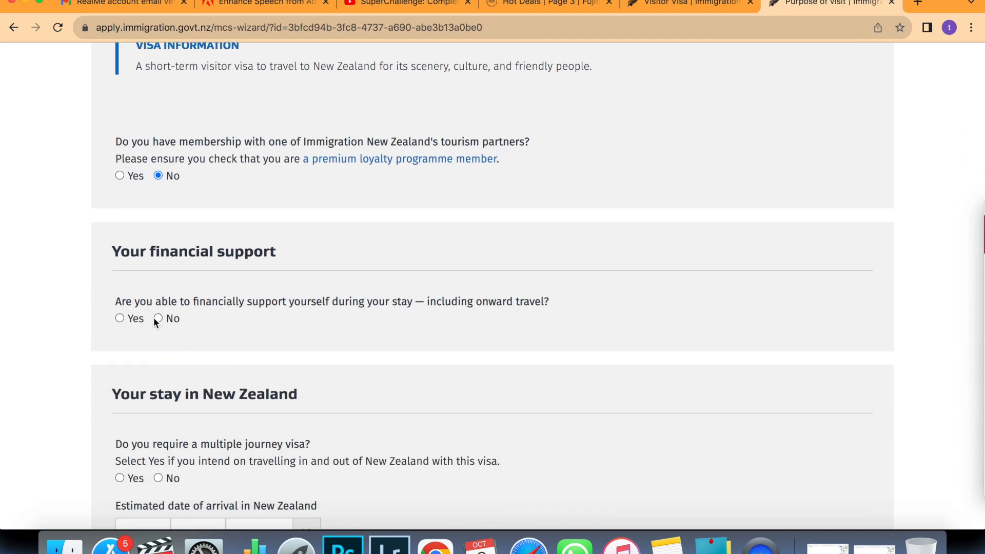
pyautogui.click(122, 321)
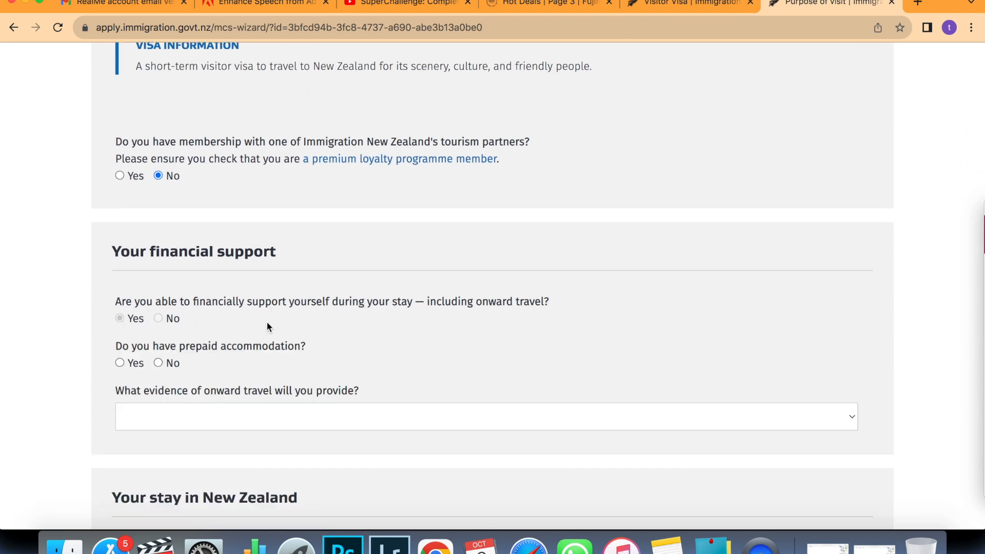
pyautogui.scroll(-3, 266, 321)
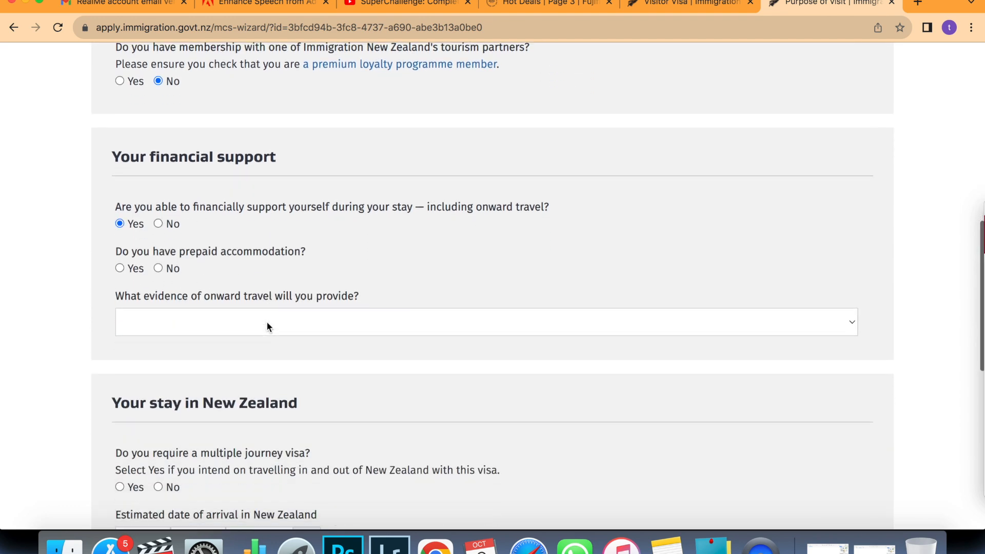
pyautogui.click(158, 268)
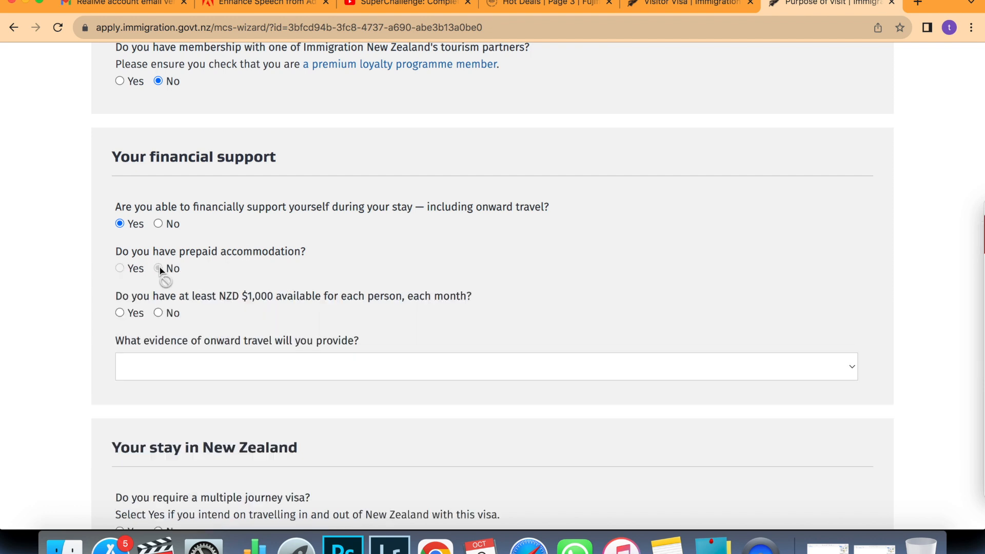
pyautogui.scroll(-1, 160, 268)
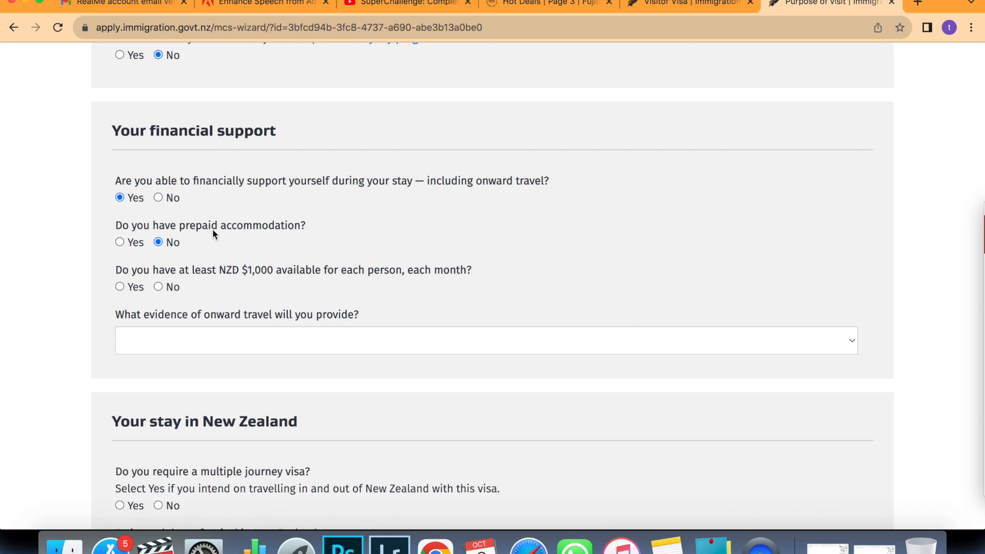
pyautogui.click(120, 287)
pyautogui.click(334, 344)
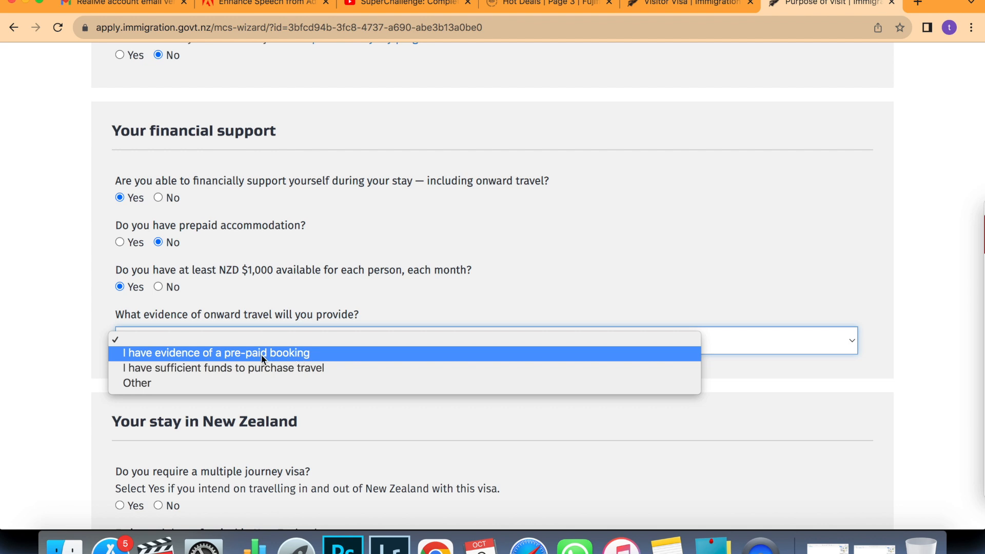
pyautogui.click(233, 366)
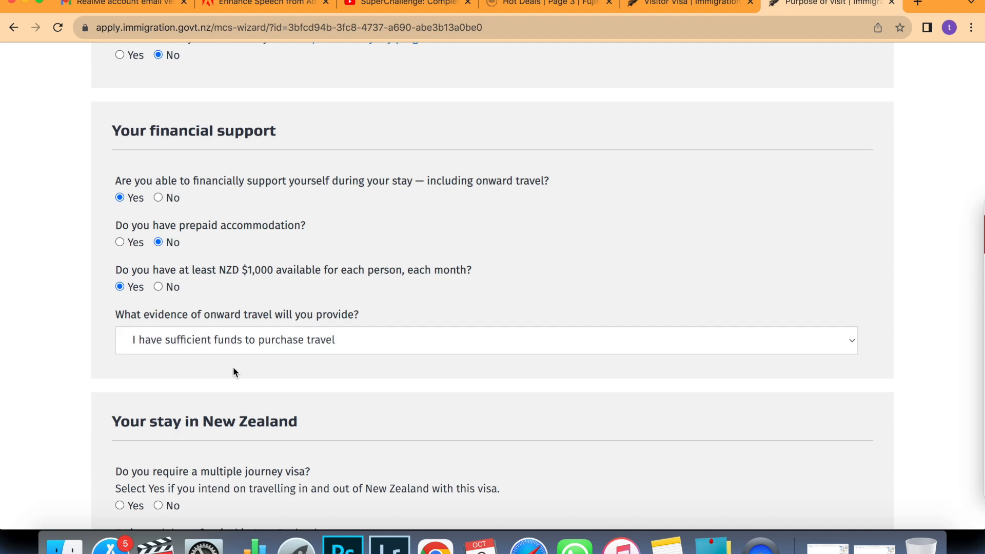
# Request a multiple journey visa arriving 1/12/2024 and departing 15/12/2024.
pyautogui.scroll(-5, 233, 367)
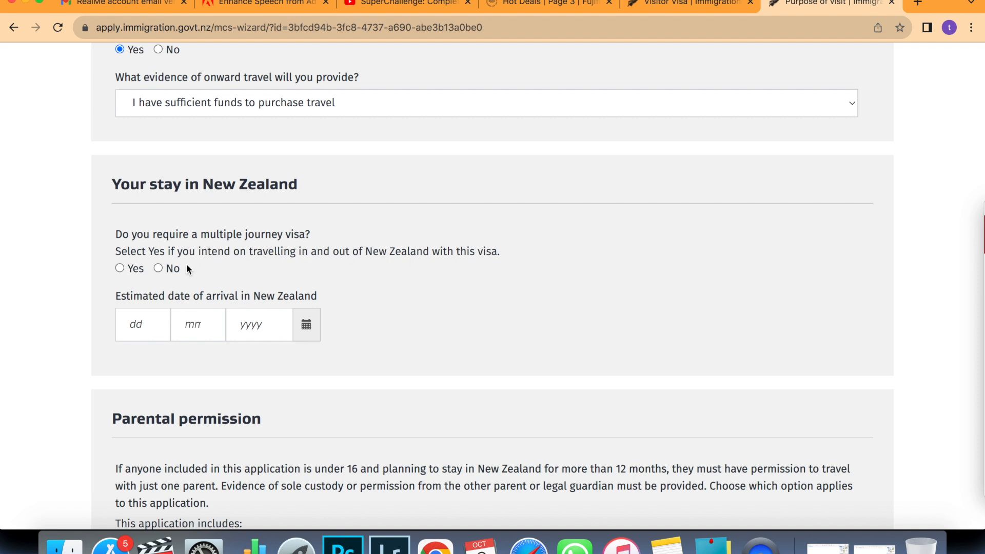
pyautogui.click(120, 267)
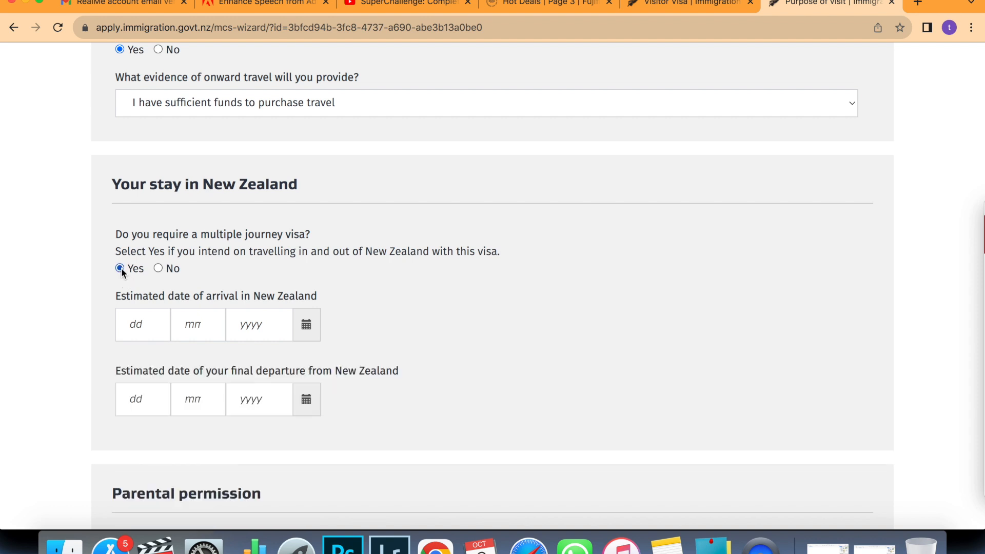
pyautogui.click(154, 322)
pyautogui.write('1')
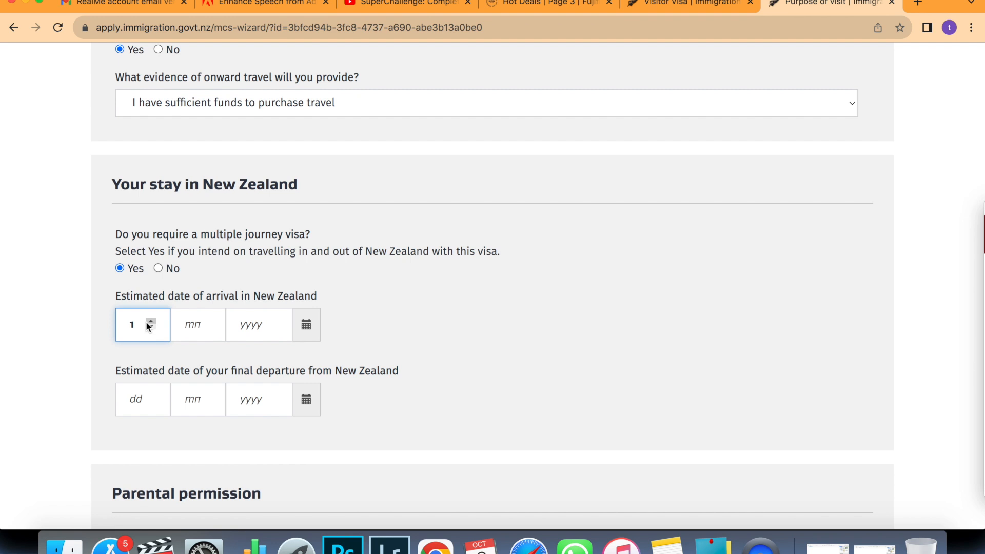
pyautogui.click(207, 321)
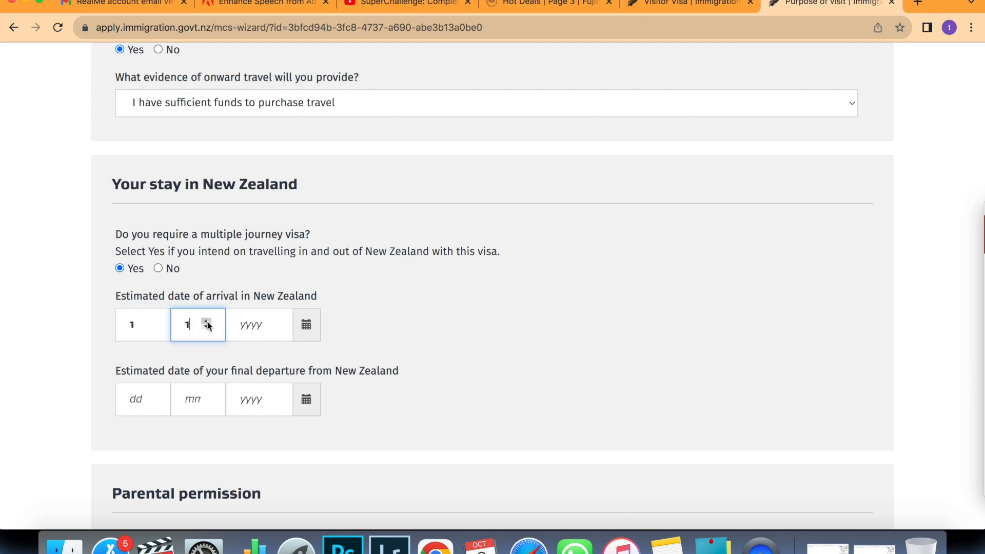
pyautogui.click(207, 321)
pyautogui.click(207, 328)
pyautogui.click(208, 326)
pyautogui.write('12')
pyautogui.click(244, 325)
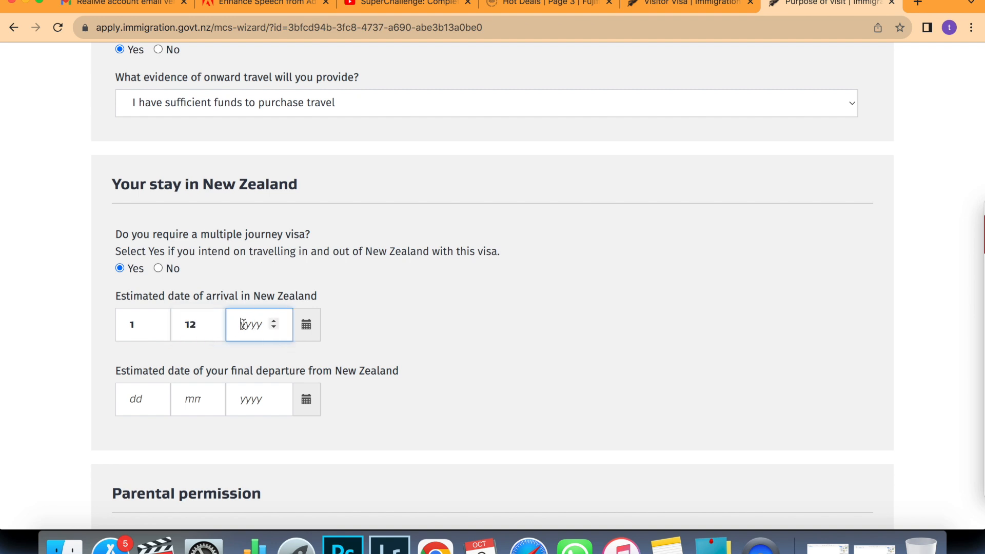
pyautogui.write('2024')
pyautogui.click(136, 399)
pyautogui.write('15')
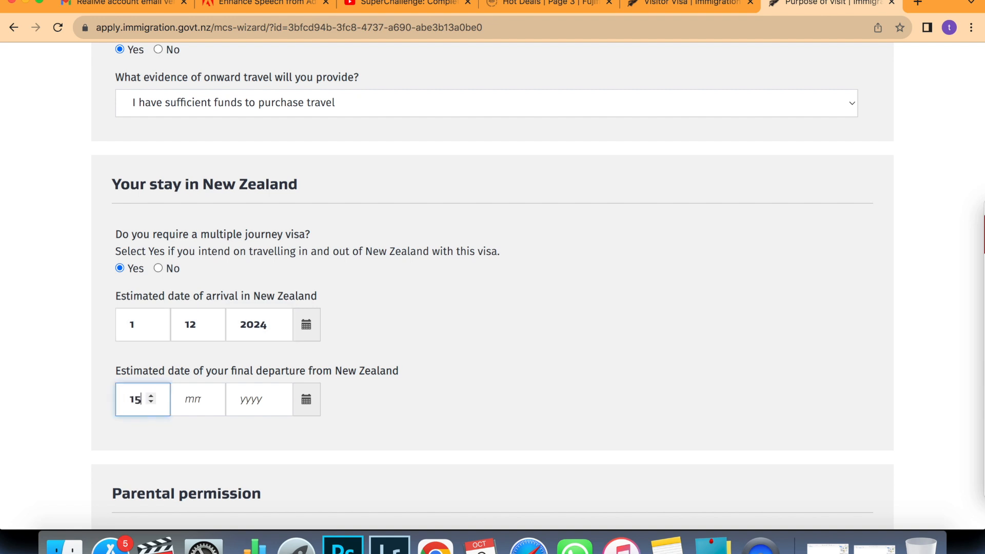
pyautogui.write(' 12')
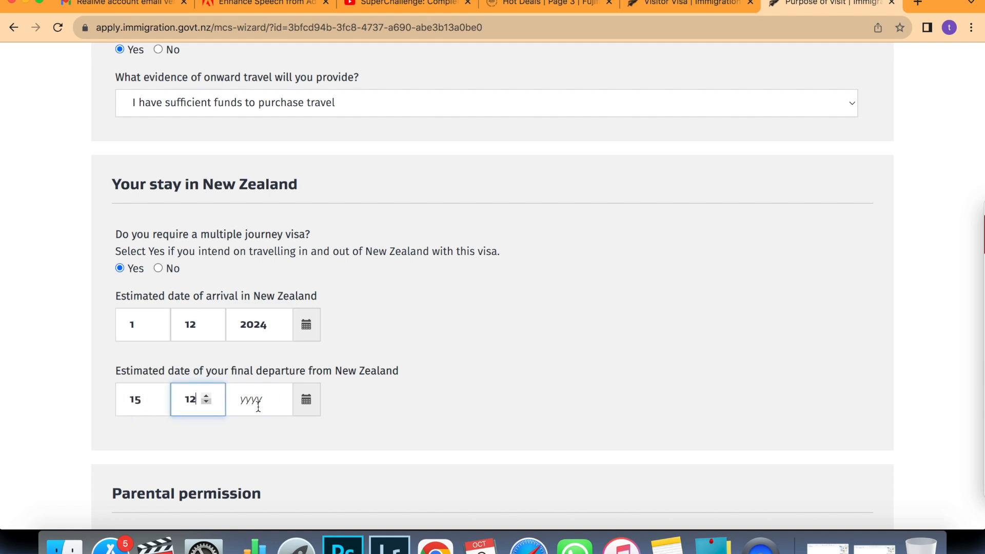
pyautogui.write(' 2024')
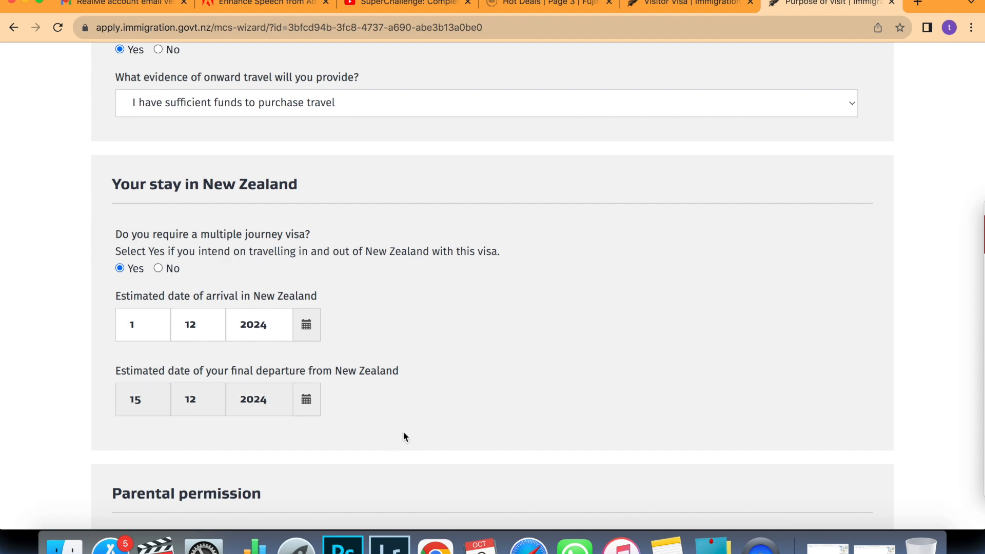
# State that no one in the application is under 16 and save the section.
pyautogui.scroll(-7, 403, 437)
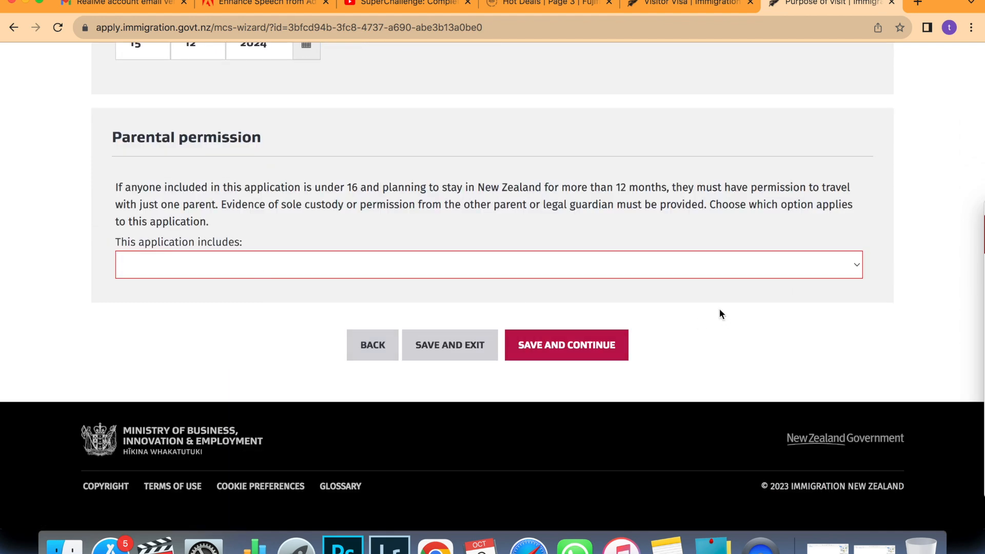
pyautogui.click(857, 263)
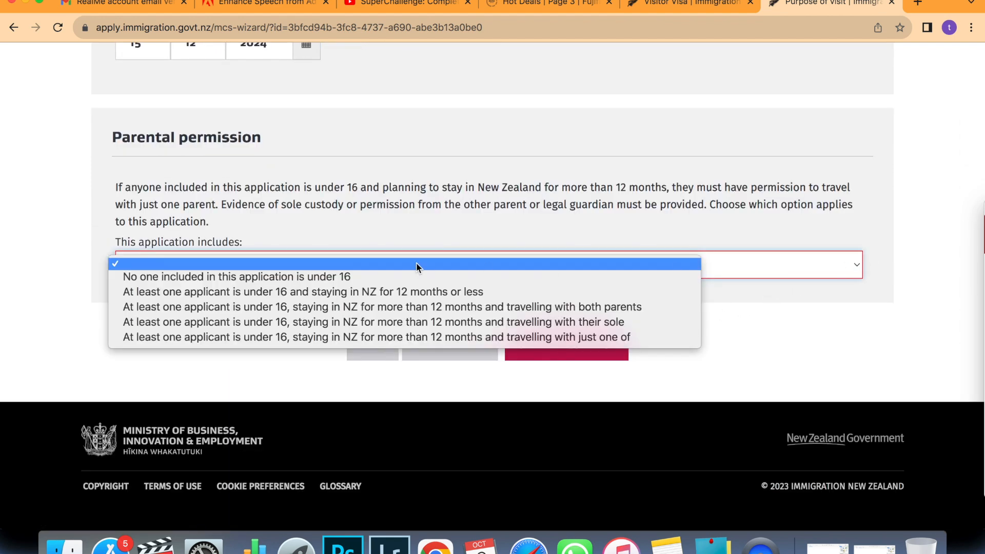
pyautogui.click(285, 276)
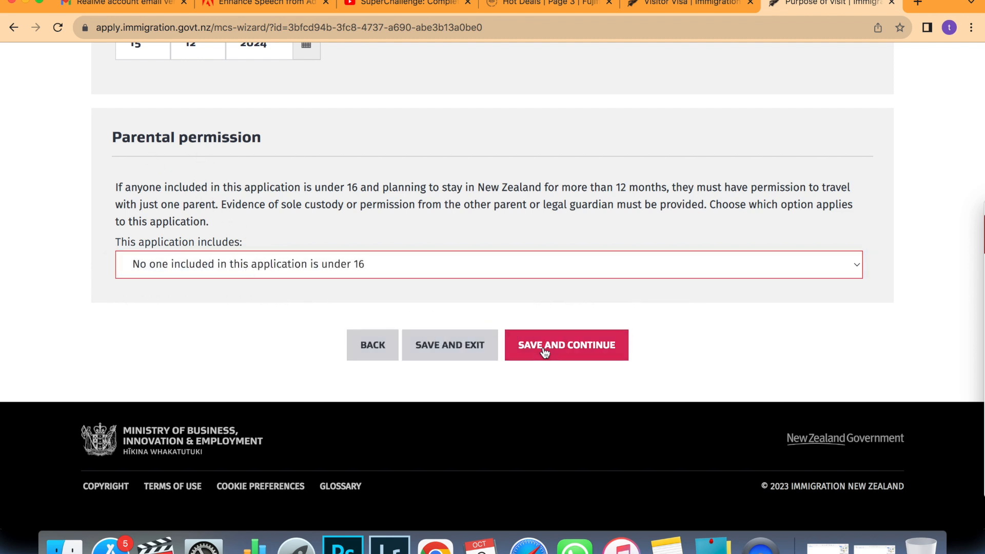
pyautogui.click(545, 353)
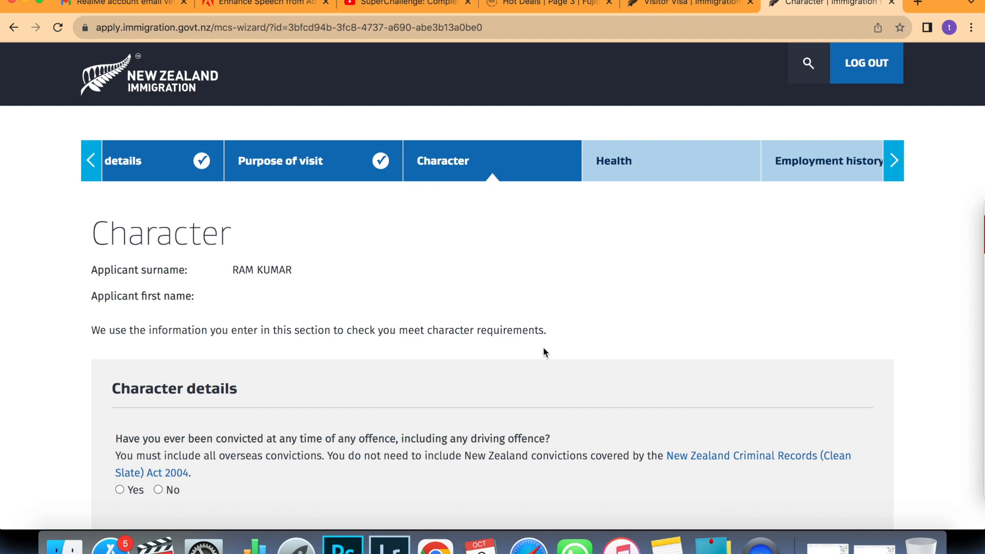
# Answer No to convictions, current charges, deportation and visa refusal, then save the Character section.
pyautogui.scroll(-5, 543, 353)
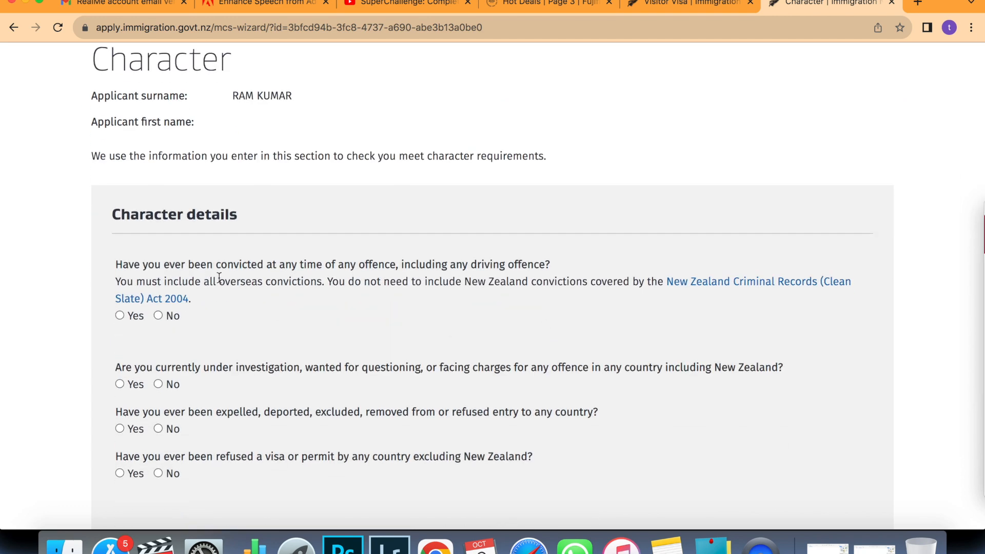
pyautogui.click(158, 316)
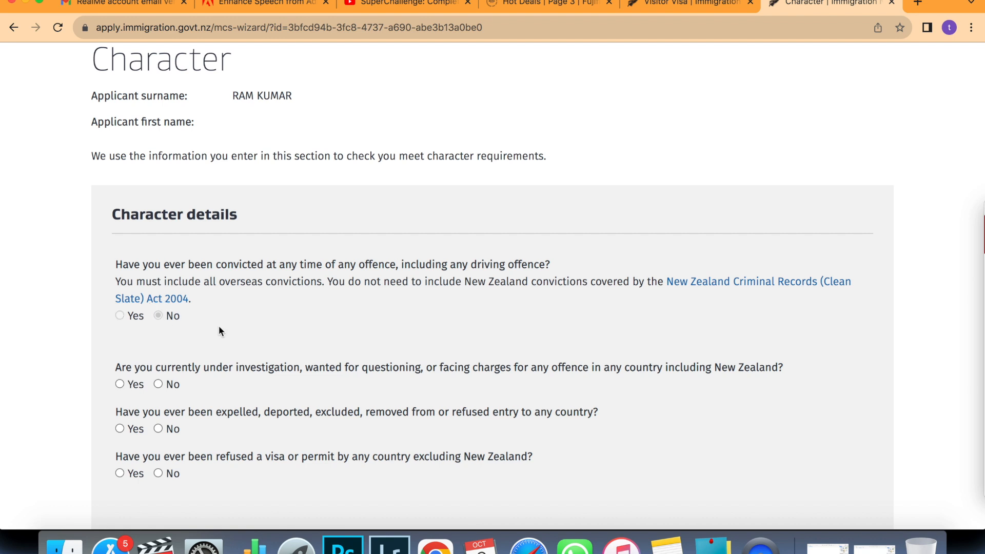
pyautogui.click(158, 385)
pyautogui.scroll(-2, 157, 385)
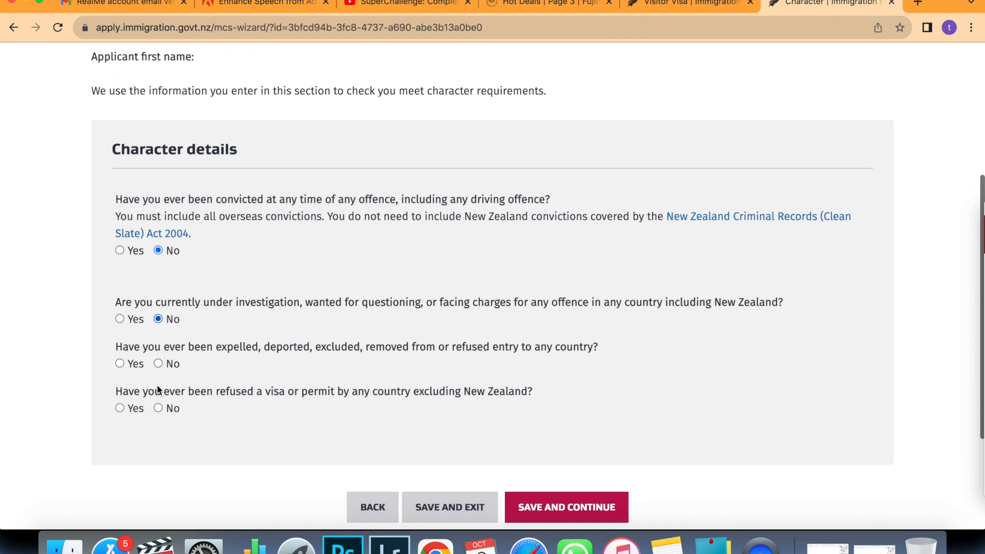
pyautogui.scroll(-1, 157, 387)
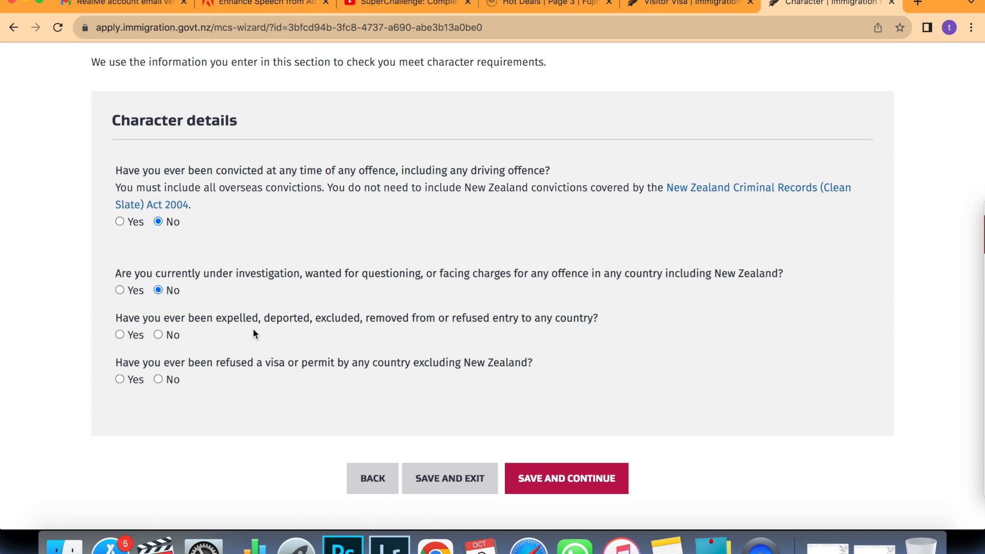
pyautogui.click(158, 335)
pyautogui.click(158, 380)
pyautogui.click(532, 478)
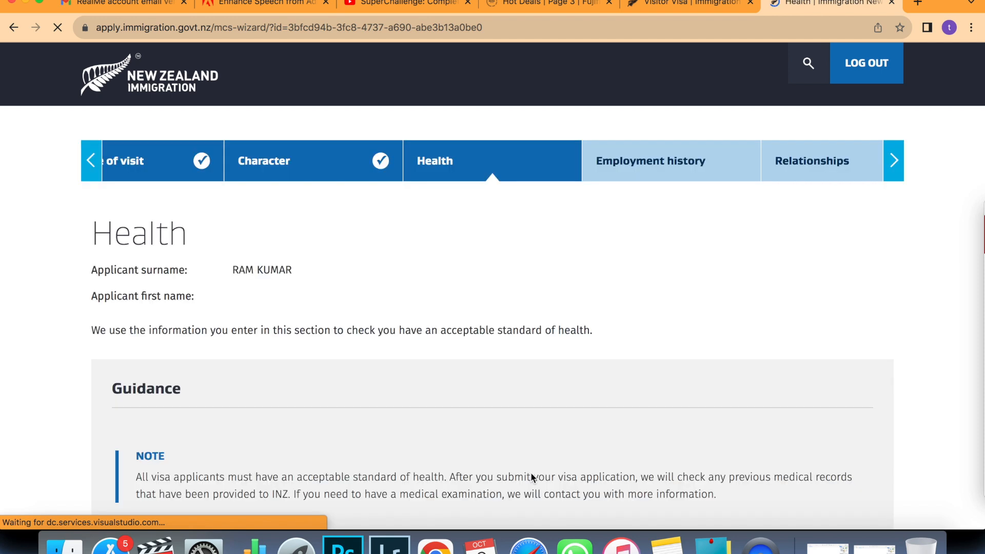
# Answer No to tuberculosis, renal dialysis, hospital care and residential care.
pyautogui.scroll(-5, 531, 472)
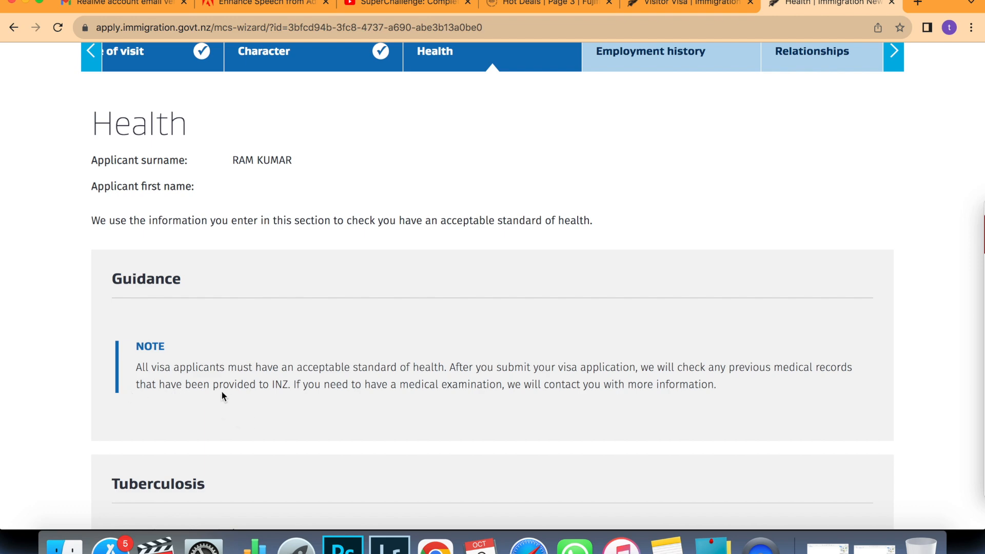
pyautogui.scroll(-10, 625, 406)
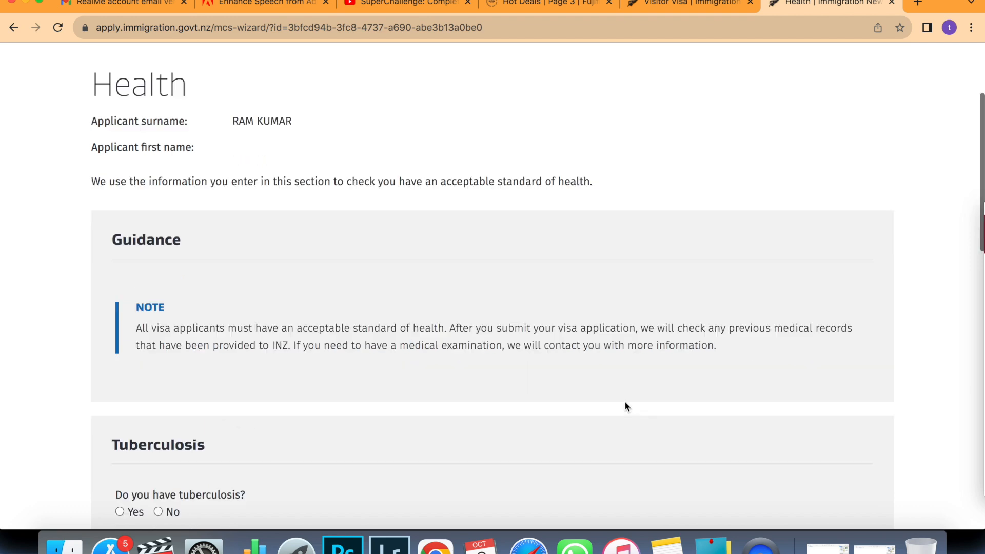
pyautogui.click(157, 323)
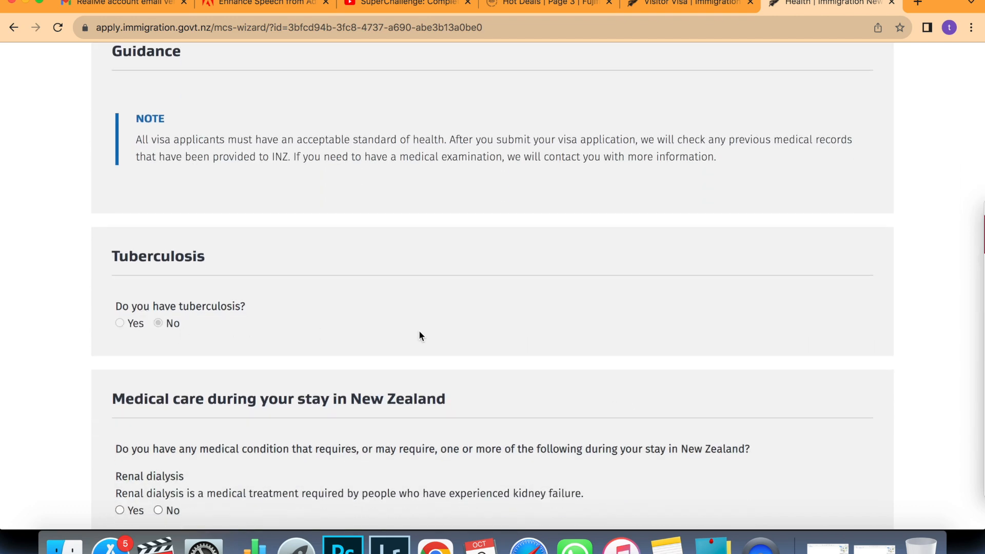
pyautogui.scroll(-10, 419, 330)
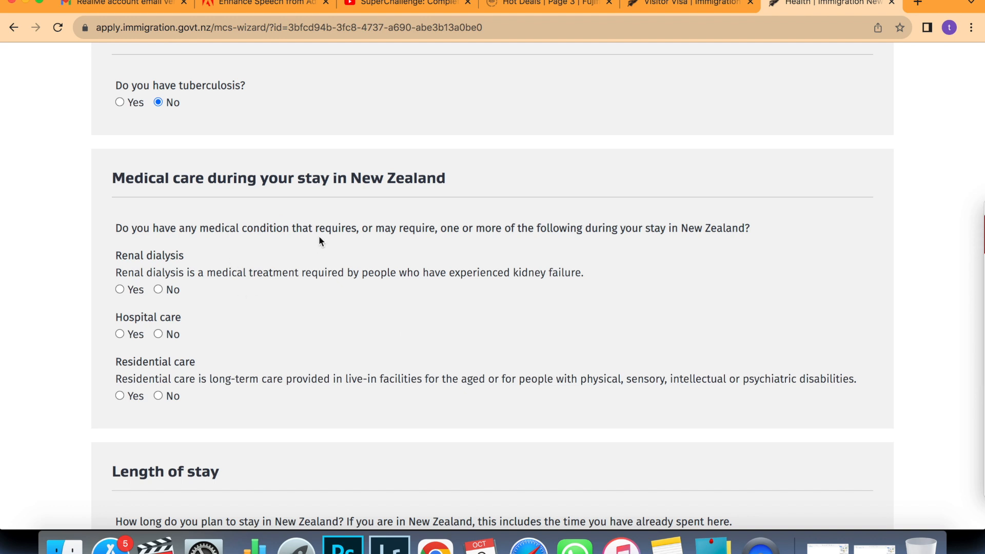
pyautogui.click(158, 289)
pyautogui.click(158, 334)
pyautogui.click(159, 396)
# Set the stay to 1 month or less, answer No to medical examination, and save.
pyautogui.scroll(-5, 309, 400)
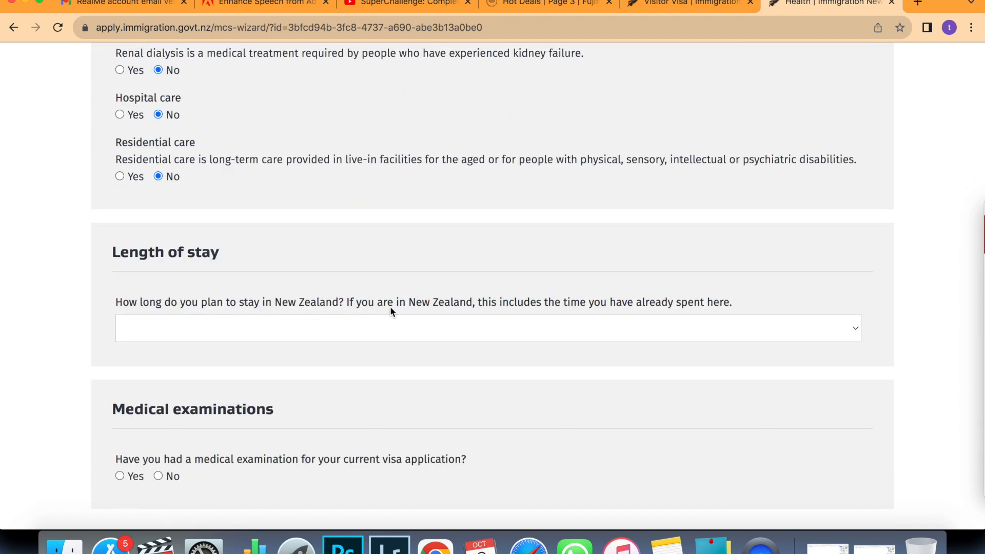
pyautogui.click(856, 330)
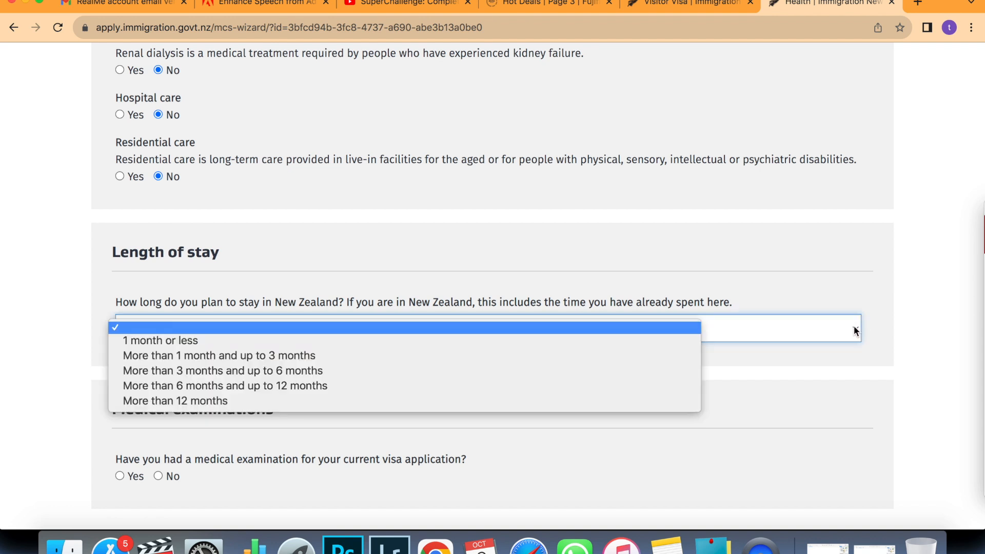
pyautogui.click(540, 340)
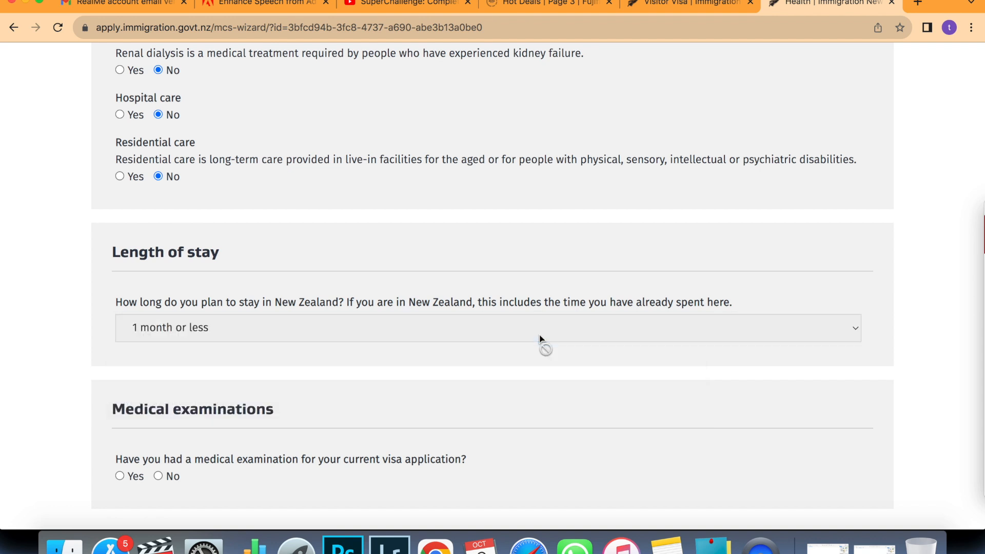
pyautogui.scroll(-3, 542, 345)
pyautogui.scroll(-4, 265, 351)
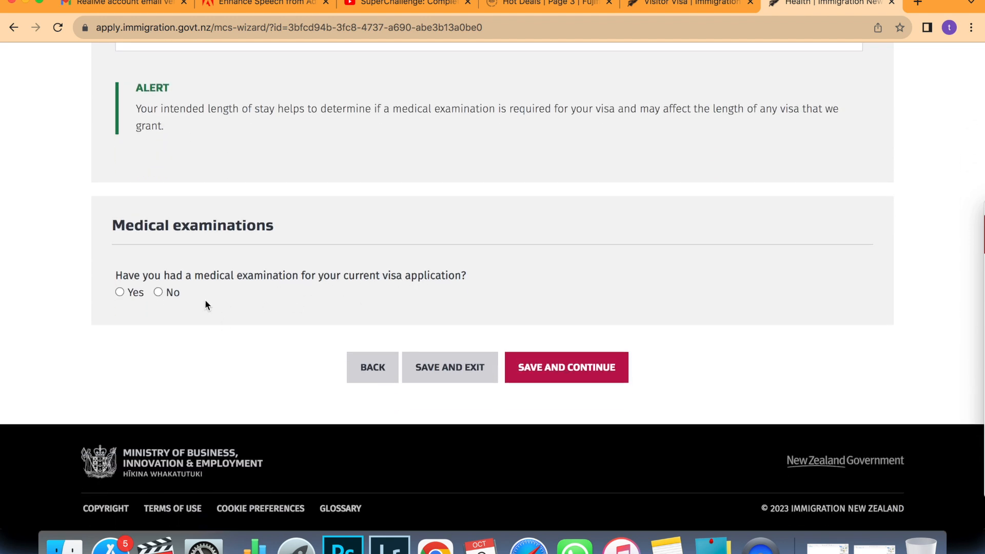
pyautogui.click(161, 292)
pyautogui.click(567, 379)
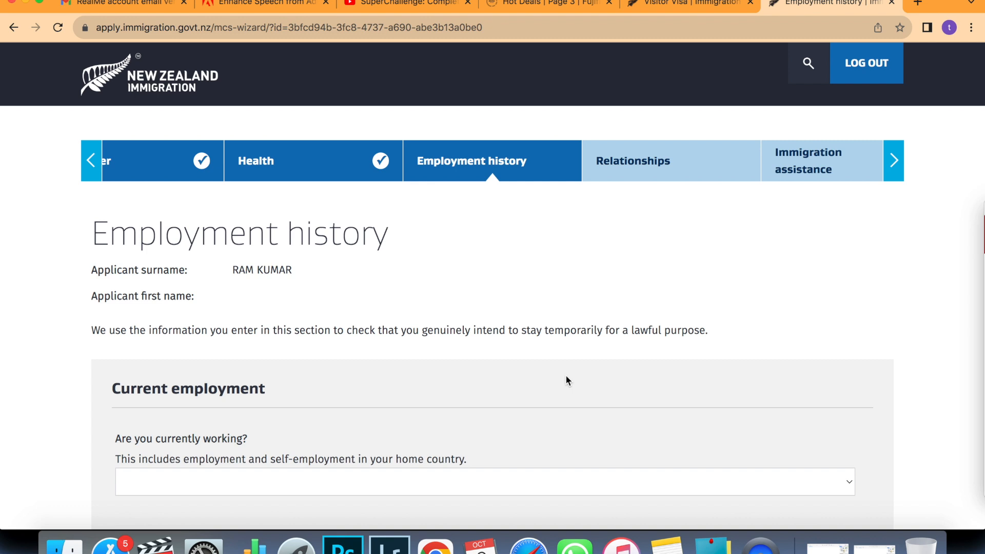
# Answer Yes to 'Are you currently working?'.
pyautogui.scroll(-3, 569, 351)
pyautogui.scroll(-2, 568, 351)
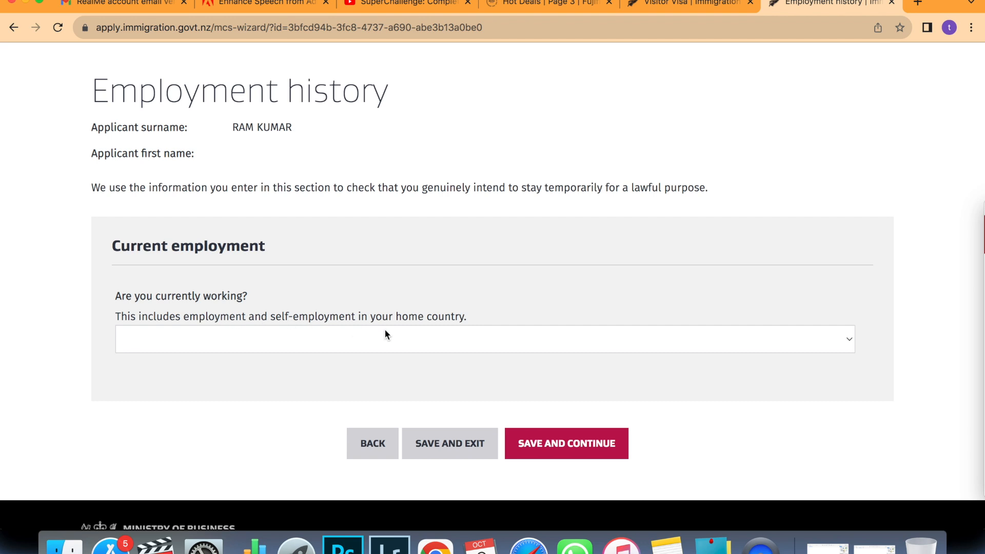
pyautogui.click(848, 341)
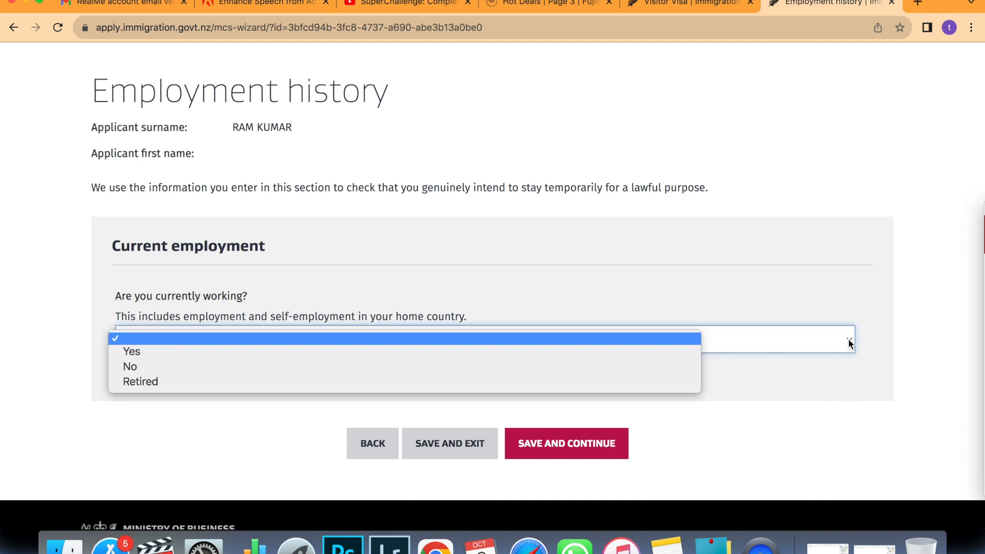
pyautogui.click(170, 351)
pyautogui.scroll(-3, 172, 351)
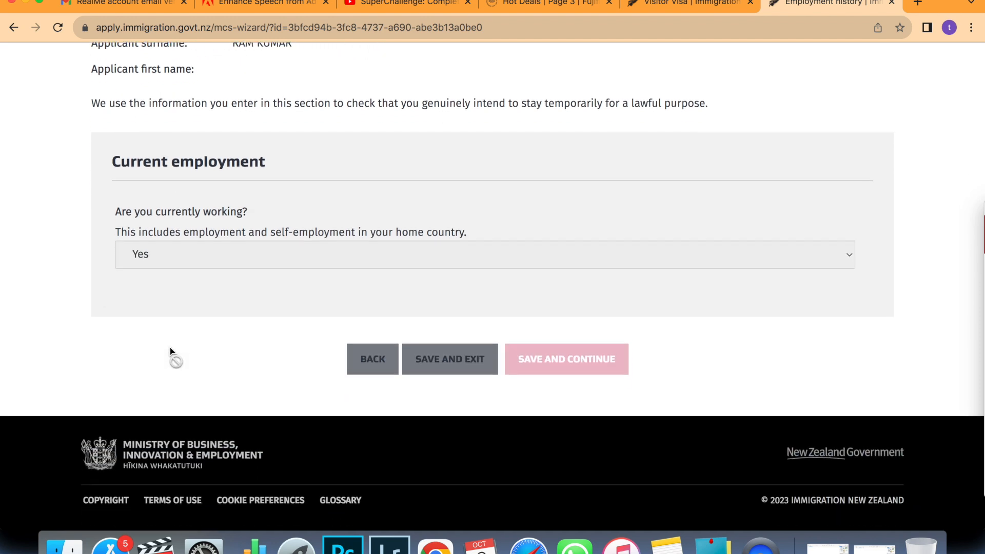
pyautogui.scroll(-4, 171, 352)
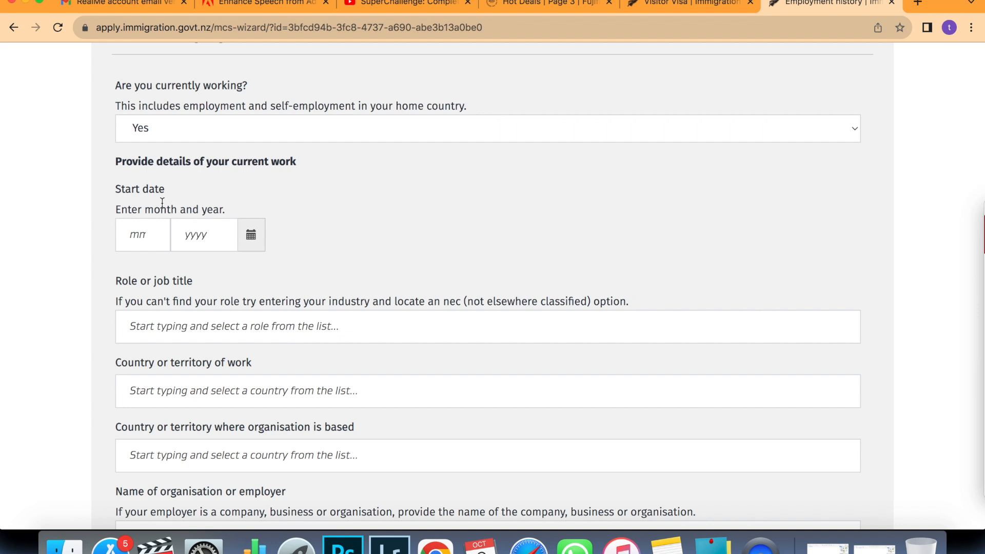
# Enter job start date 1/2018 and role Operation Manager.
pyautogui.click(149, 238)
pyautogui.write('1')
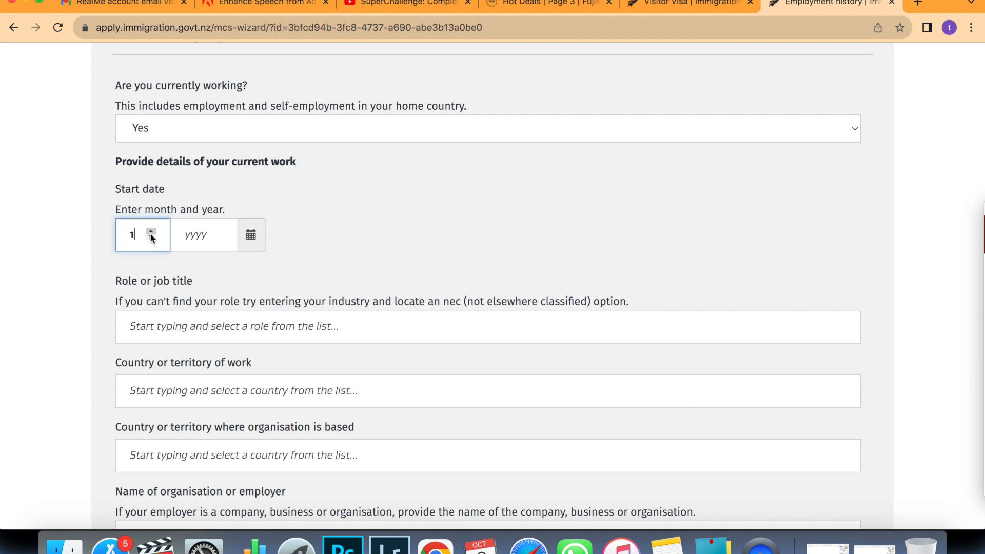
pyautogui.click(194, 235)
pyautogui.write('2018')
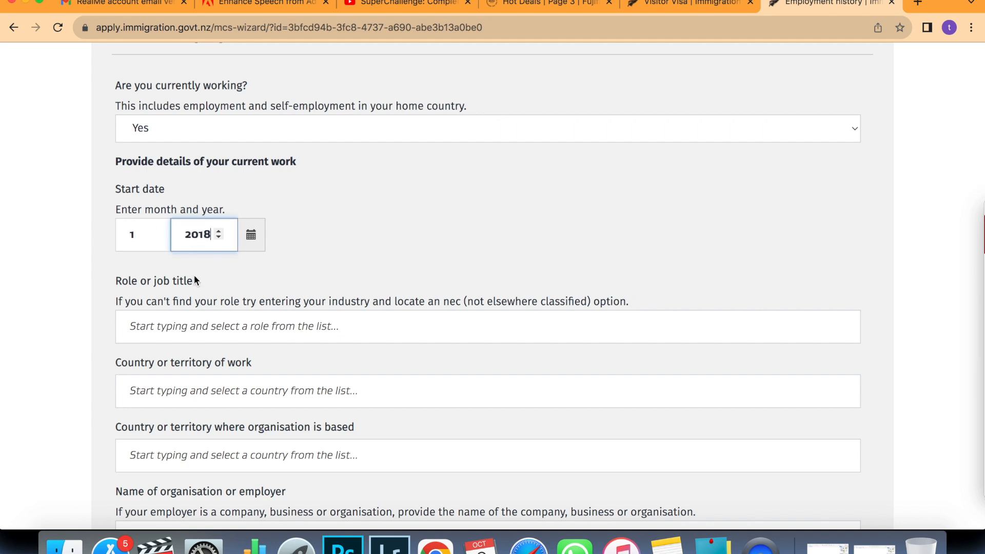
pyautogui.click(183, 327)
pyautogui.write('Op')
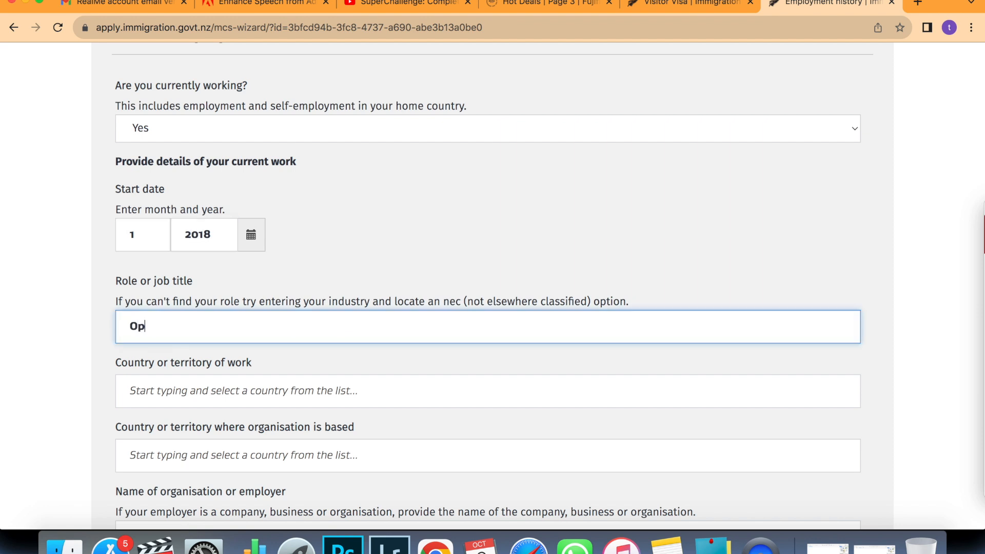
pyautogui.write('era')
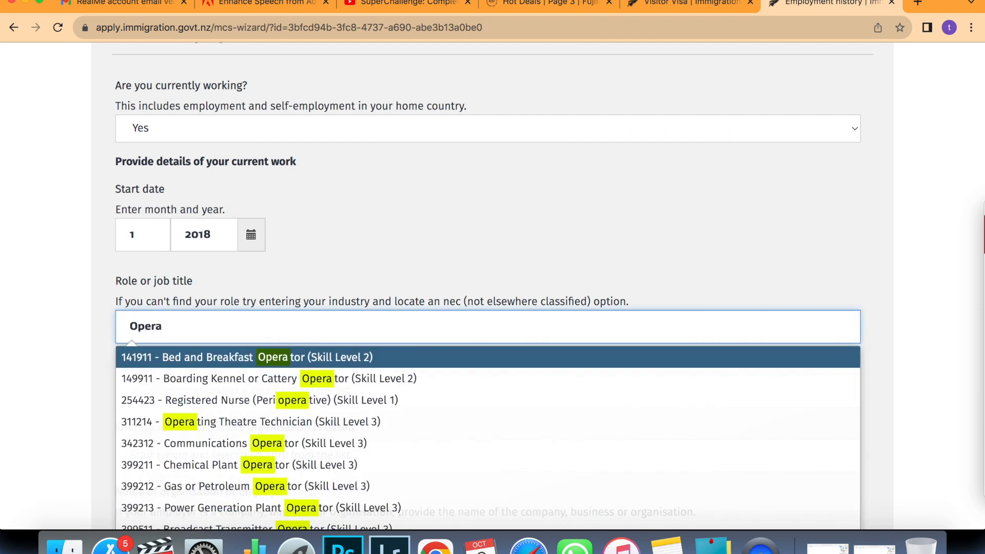
pyautogui.write('tion ')
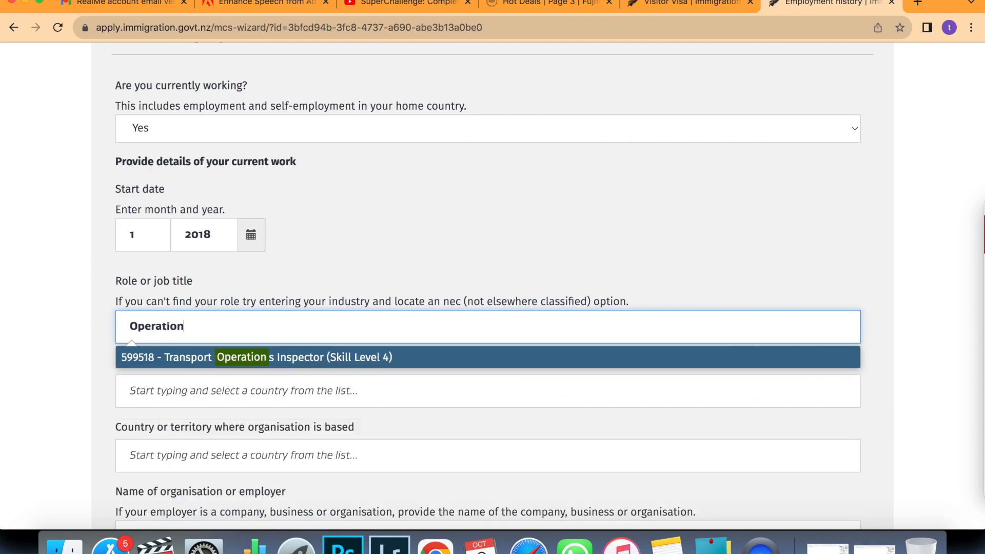
pyautogui.write('Manager')
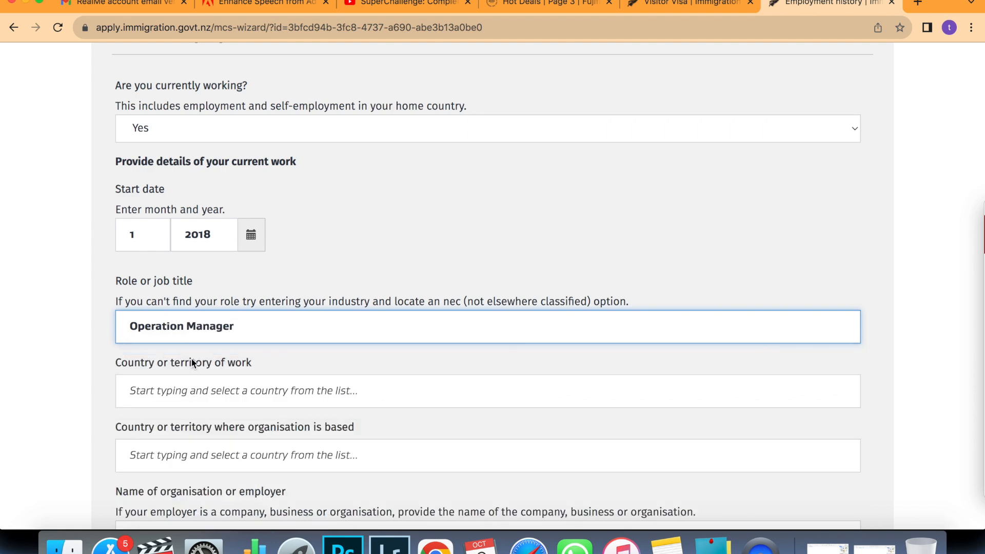
# Set the country of work to India and the state to Maharashtra.
pyautogui.scroll(-3, 193, 353)
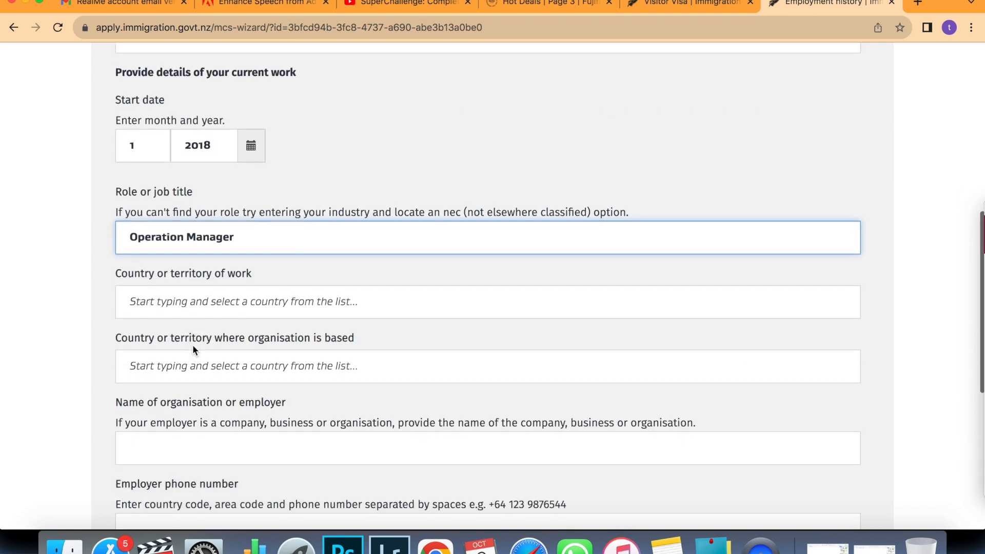
pyautogui.click(202, 307)
pyautogui.write('ind')
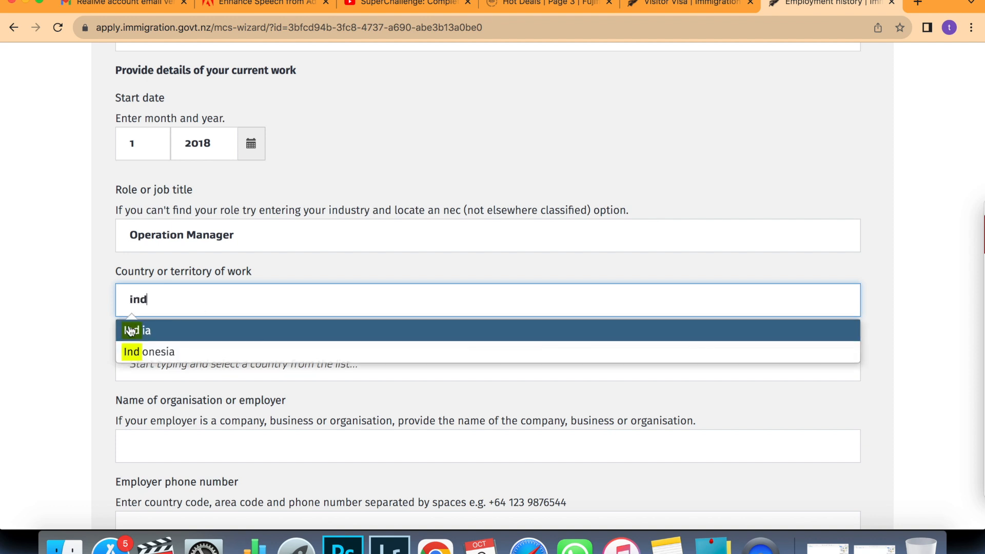
pyautogui.click(132, 331)
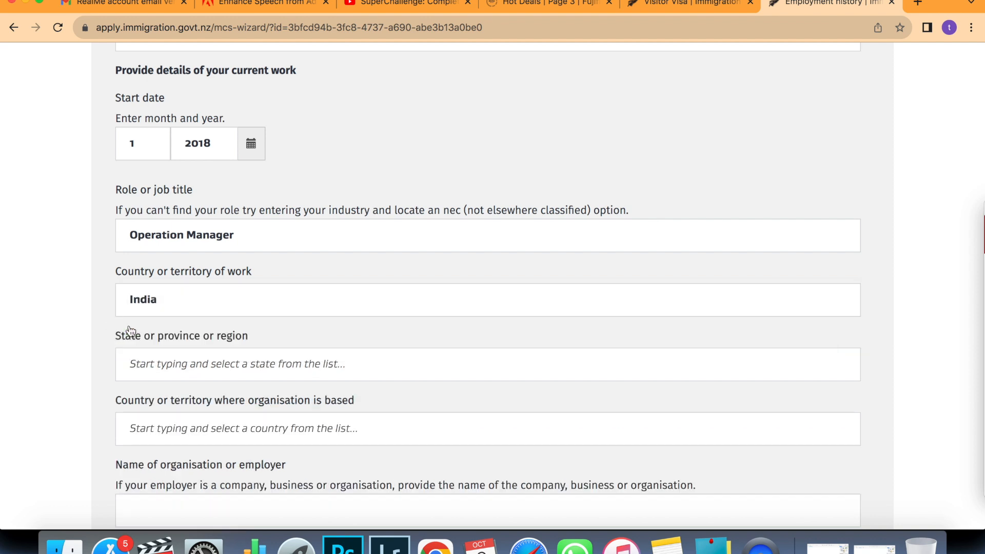
pyautogui.scroll(-2, 131, 331)
pyautogui.click(135, 298)
pyautogui.write('ma')
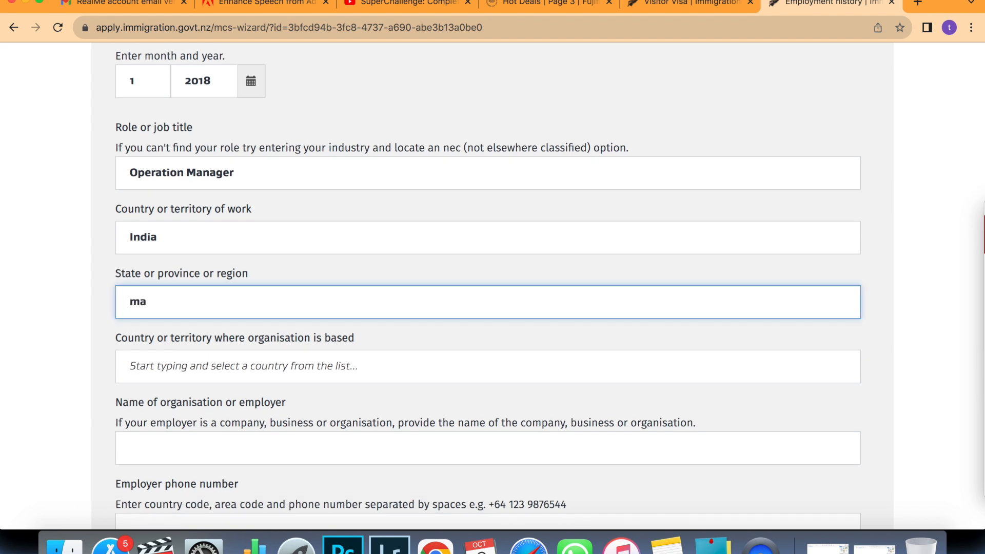
pyautogui.write('h')
pyautogui.click(136, 332)
# Enter organisation location 'maharasht' and employer name Abc company.
pyautogui.scroll(-1, 136, 335)
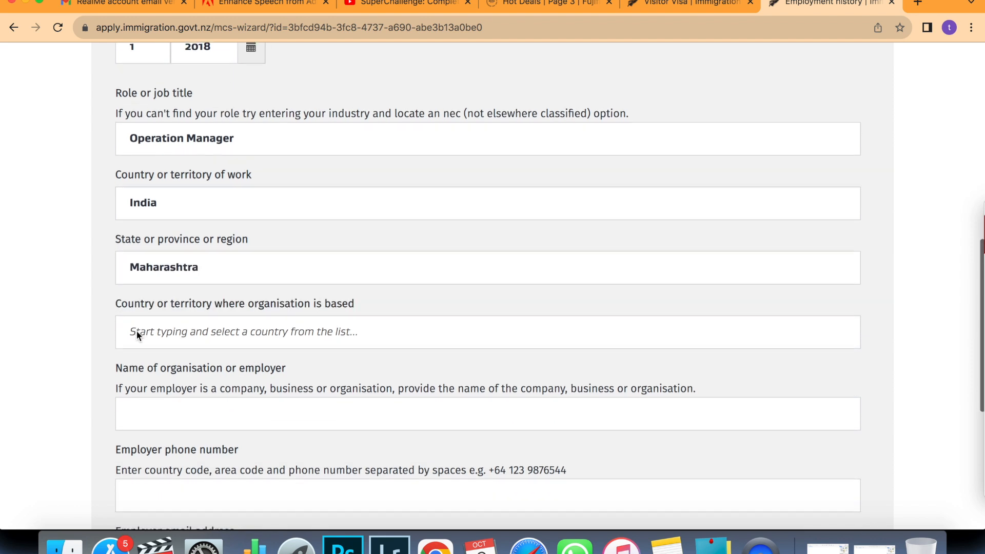
pyautogui.click(137, 335)
pyautogui.write('mah')
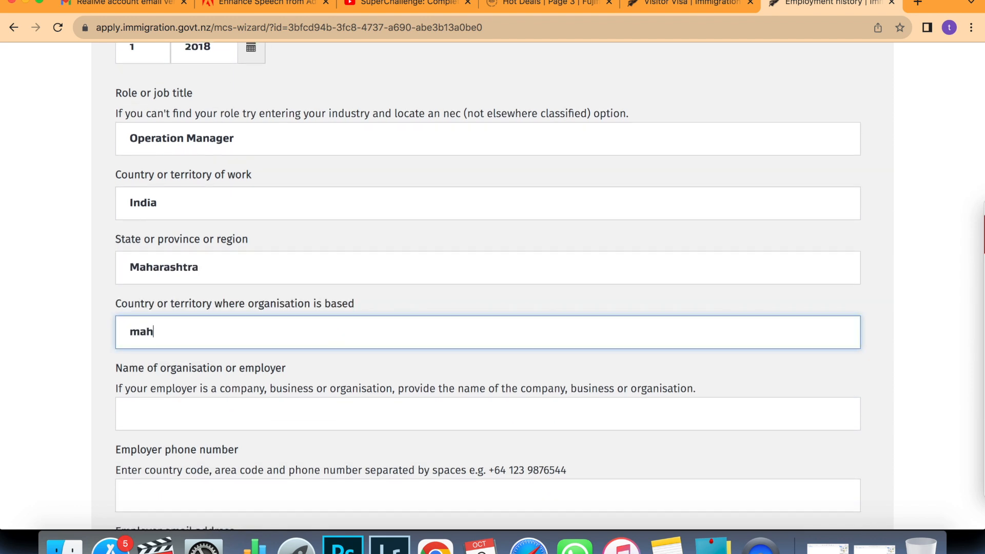
pyautogui.write('arashtra')
pyautogui.scroll(-3, 184, 400)
pyautogui.click(189, 326)
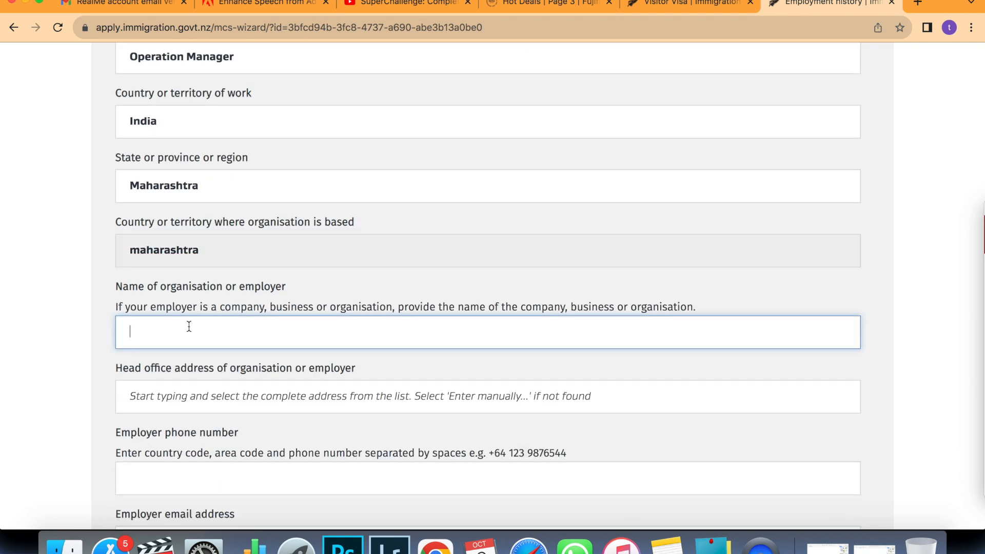
pyautogui.write('Abc cc')
pyautogui.press('BackSpace')
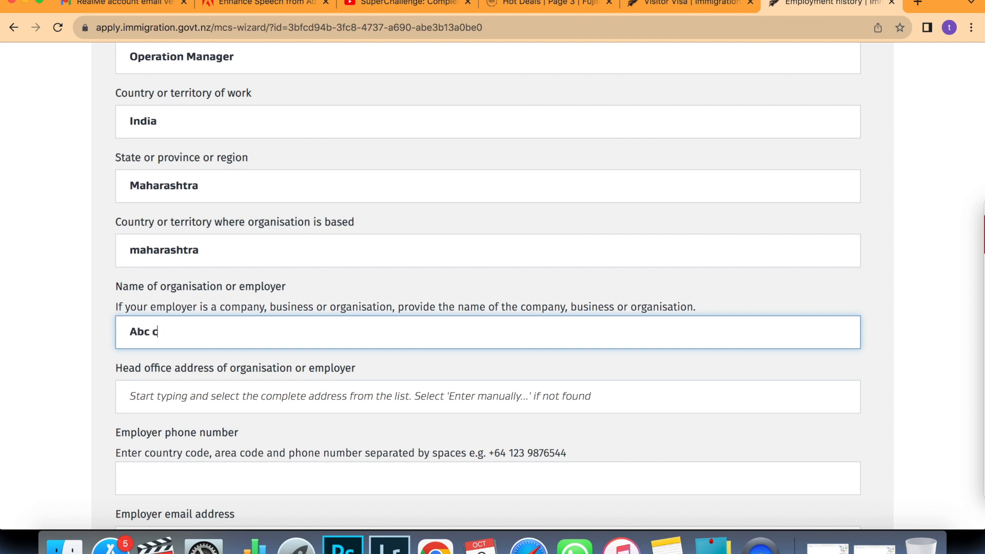
pyautogui.write('ompany')
pyautogui.scroll(-4, 182, 292)
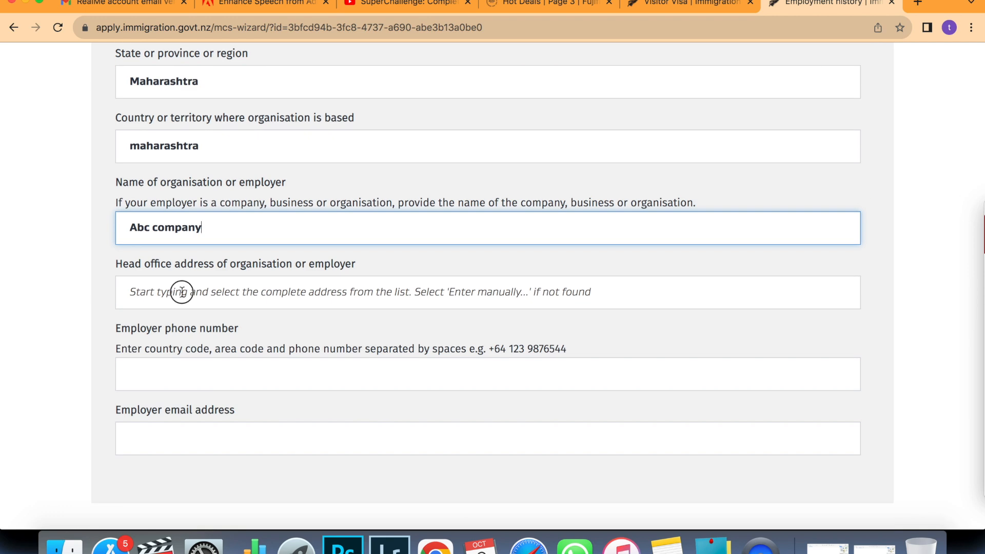
# Enter the employer's head office and street address manually.
pyautogui.click(181, 292)
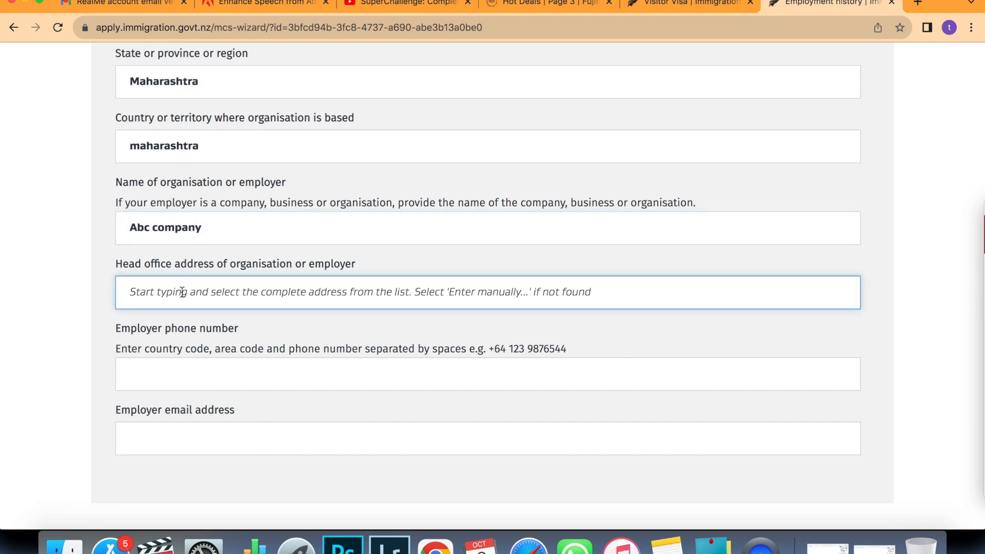
pyautogui.write('Malad')
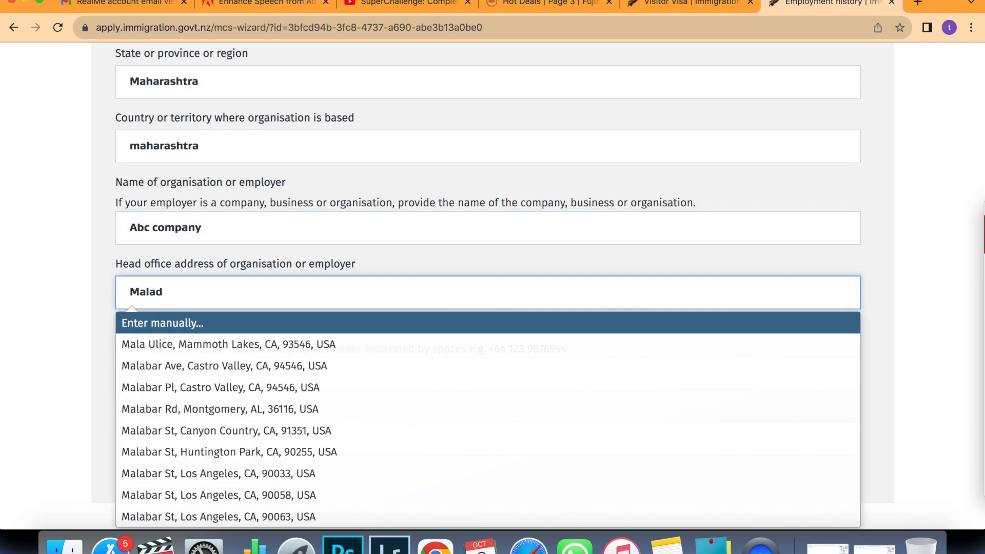
pyautogui.write(' west office,')
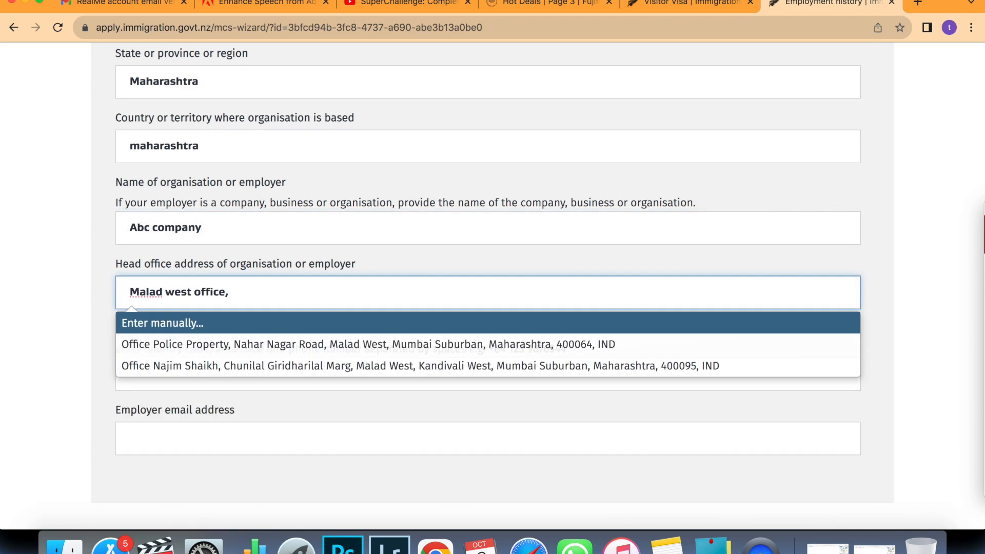
pyautogui.write(' sector 15')
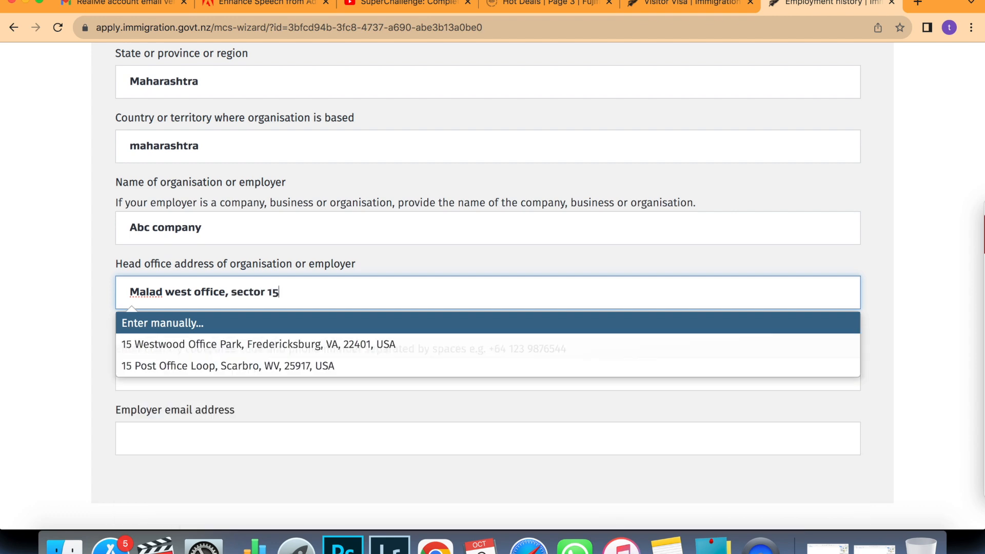
pyautogui.click(190, 324)
pyautogui.click(206, 286)
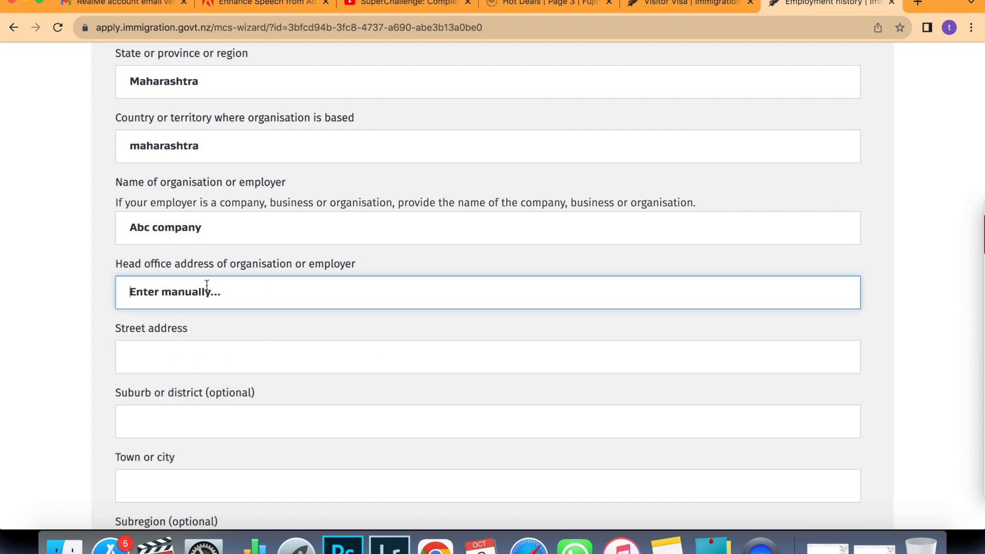
pyautogui.write('Building A')
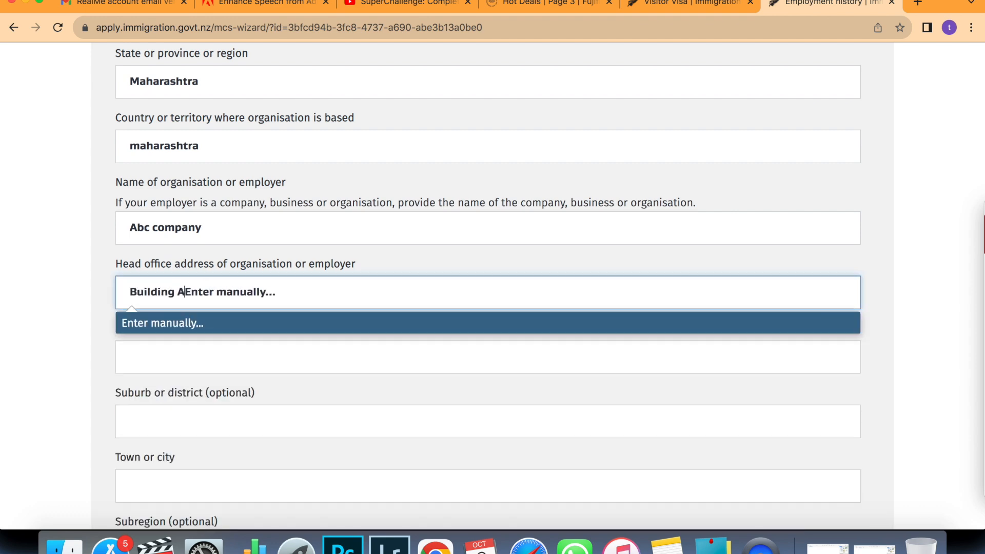
pyautogui.write(', maladd wesst')
pyautogui.press('Tab')
pyautogui.write('2nd street')
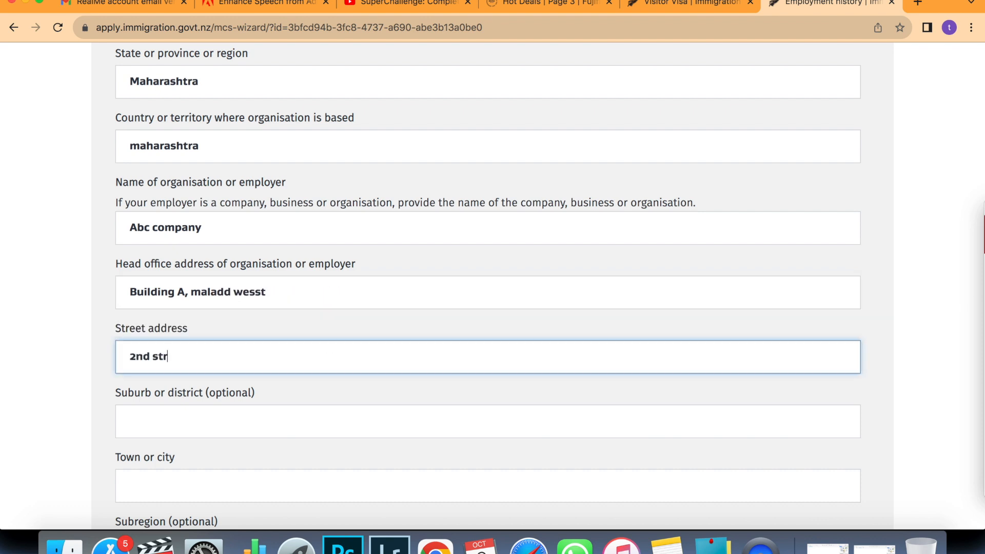
# Set the employer's town to Mumbai and enter the employer phone number.
pyautogui.scroll(-1, 487, 307)
pyautogui.click(235, 425)
pyautogui.write('mumbai')
pyautogui.scroll(-5, 235, 424)
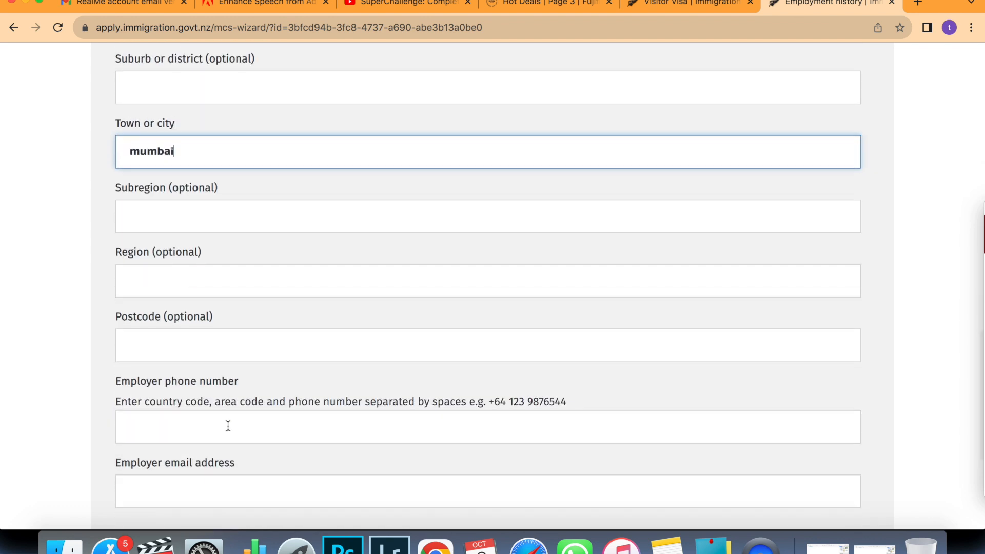
pyautogui.click(228, 426)
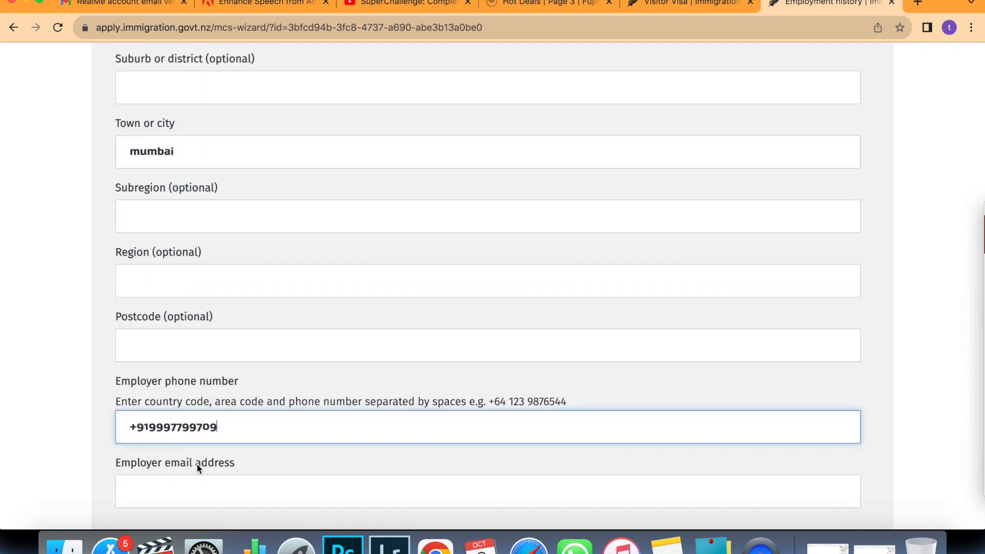
pyautogui.scroll(-1, 200, 465)
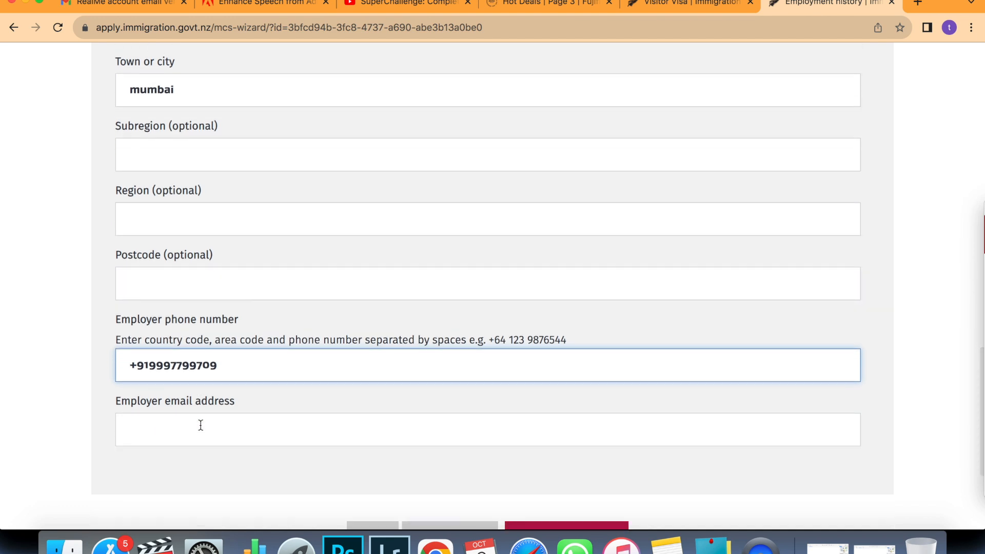
pyautogui.click(208, 457)
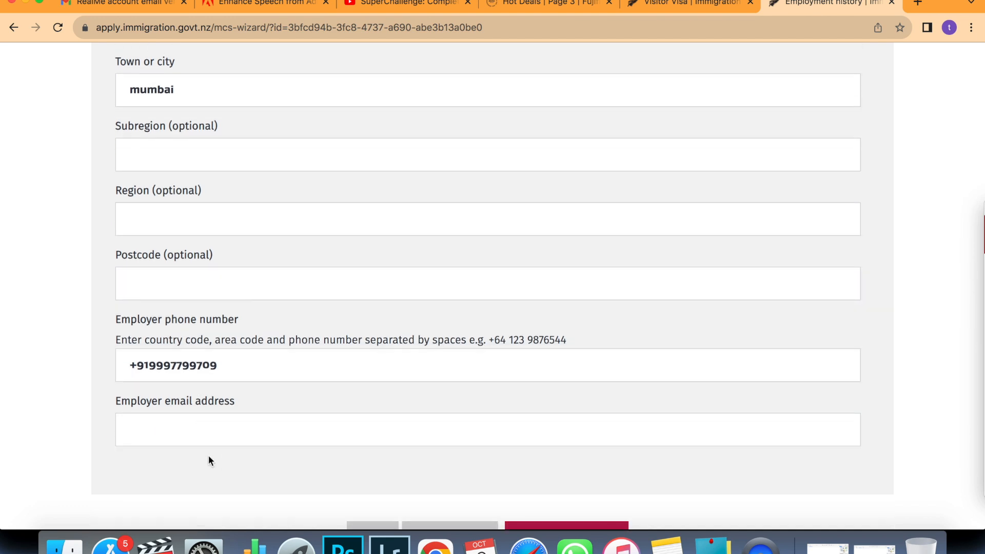
# Add the employer e-mail address and save the employment details.
pyautogui.scroll(-2, 441, 503)
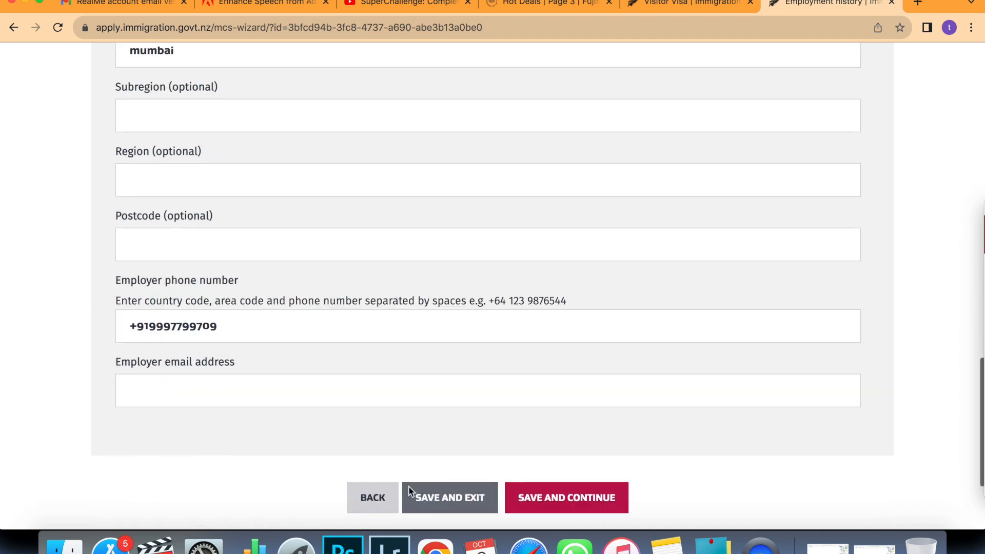
pyautogui.click(258, 389)
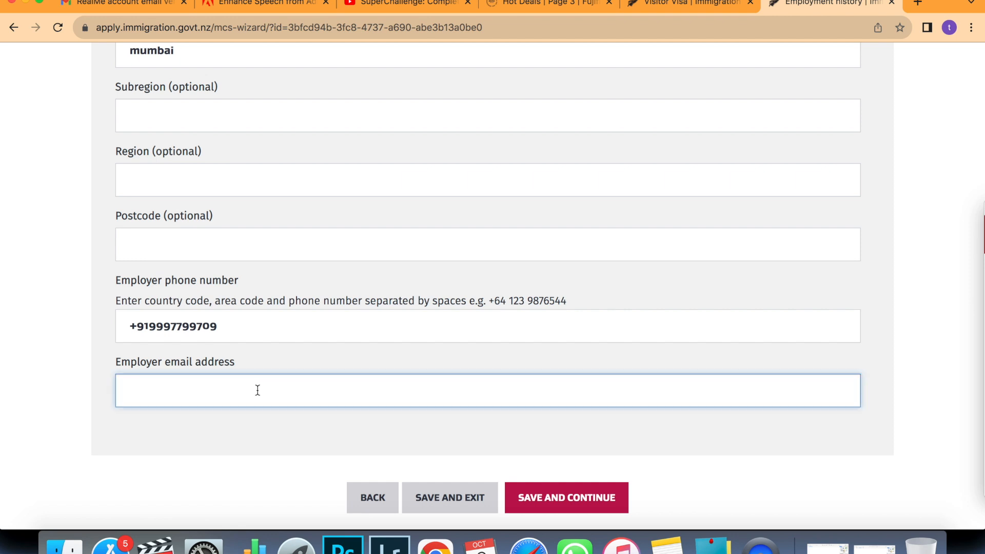
pyautogui.write('abc@gmail.com')
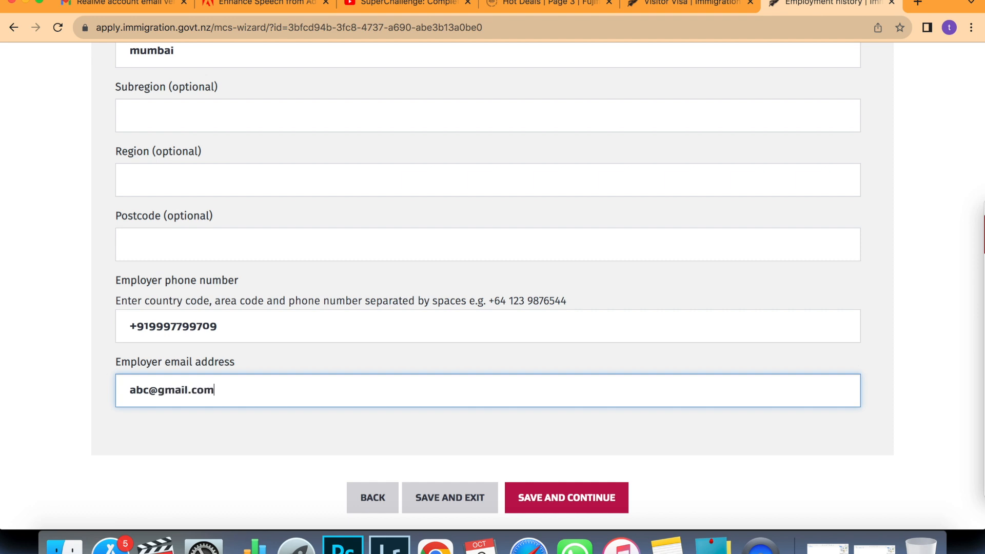
pyautogui.click(522, 502)
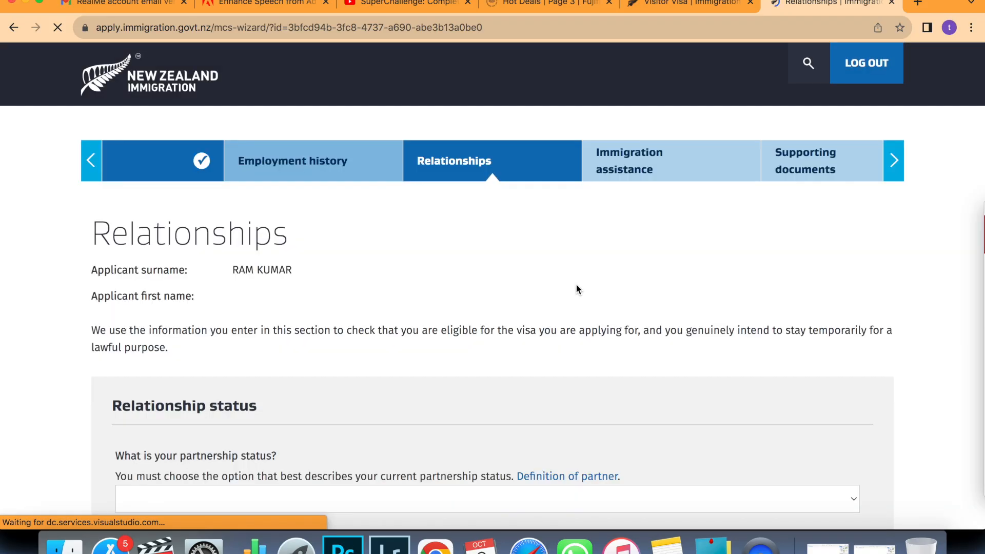
# Choose Single as partnership status, No for New Zealand contacts, and save Relationships.
pyautogui.scroll(-2, 576, 286)
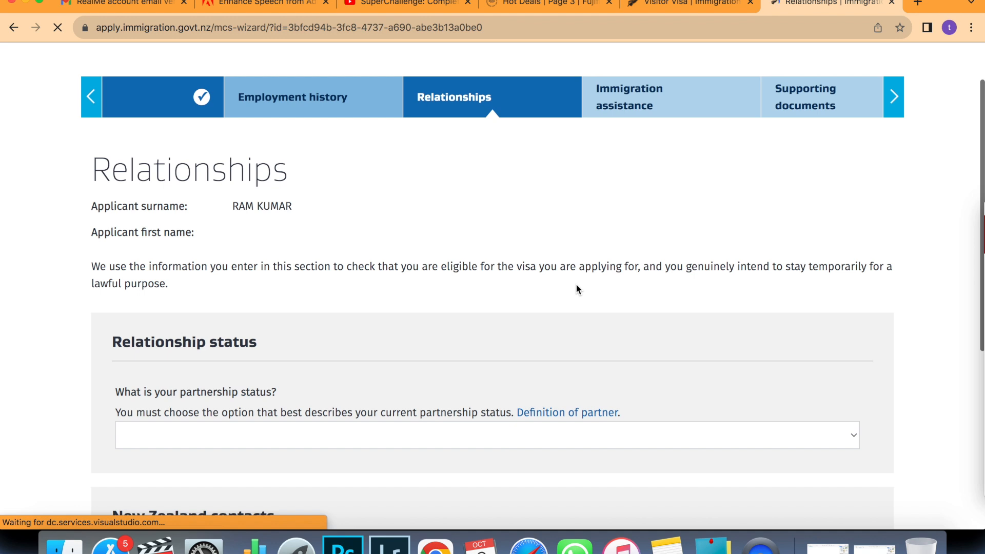
pyautogui.scroll(-3, 576, 285)
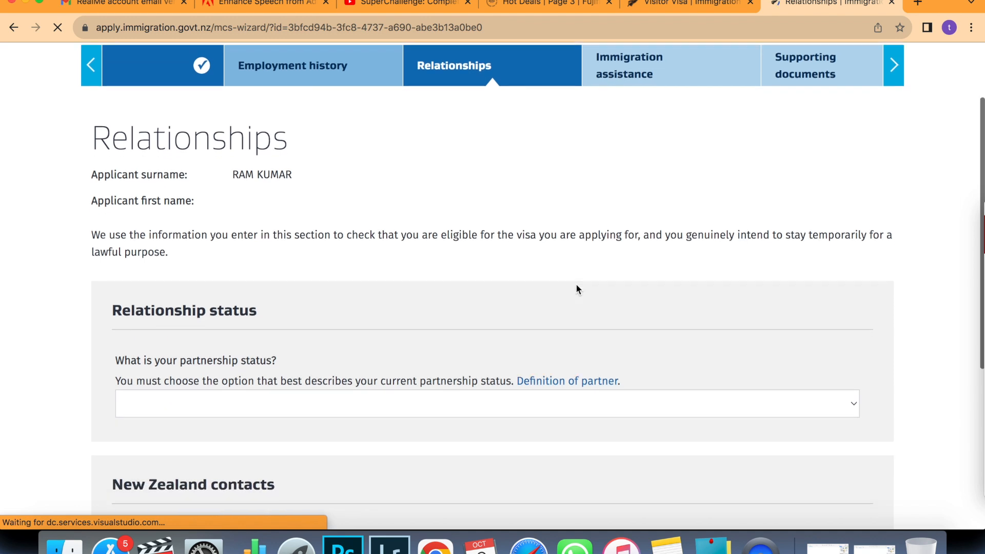
pyautogui.scroll(-2, 553, 286)
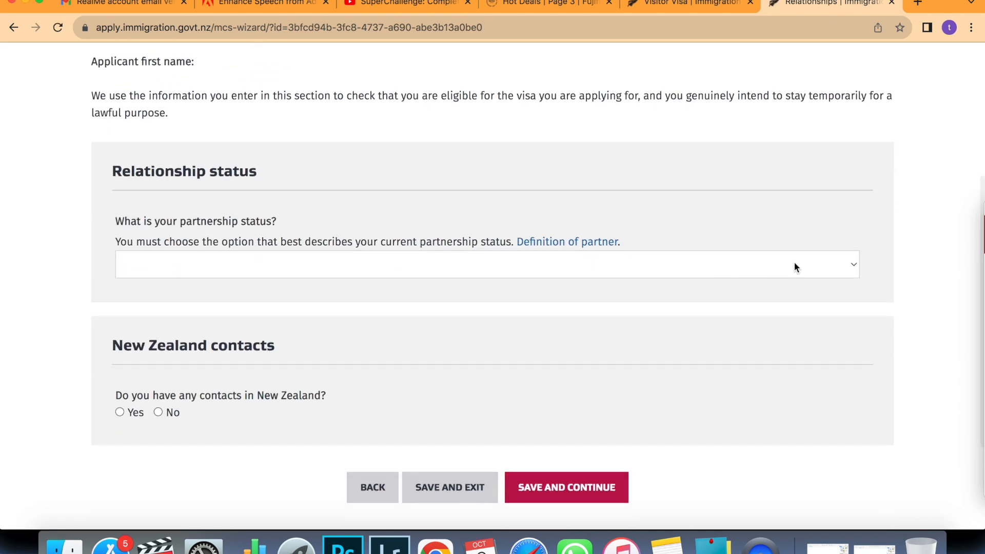
pyautogui.click(851, 266)
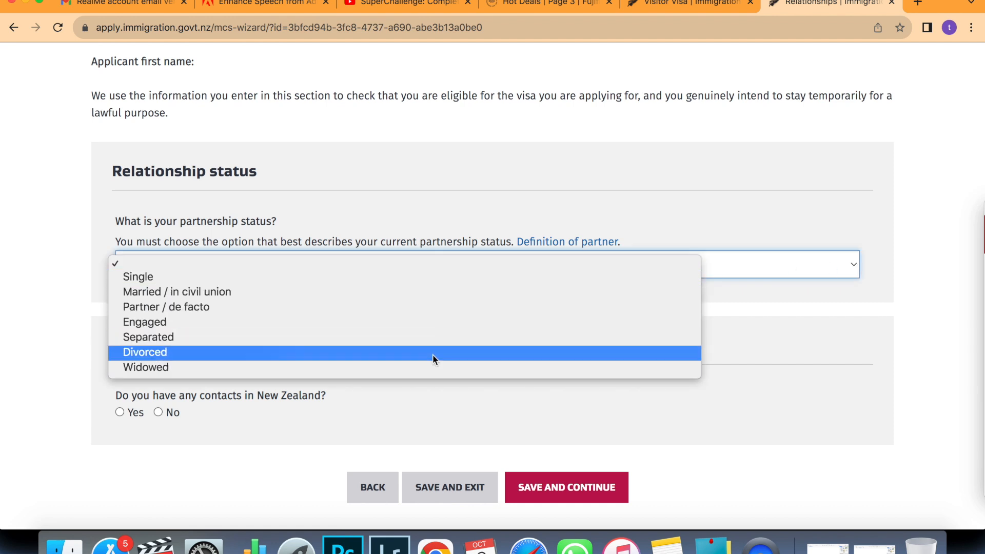
pyautogui.click(418, 278)
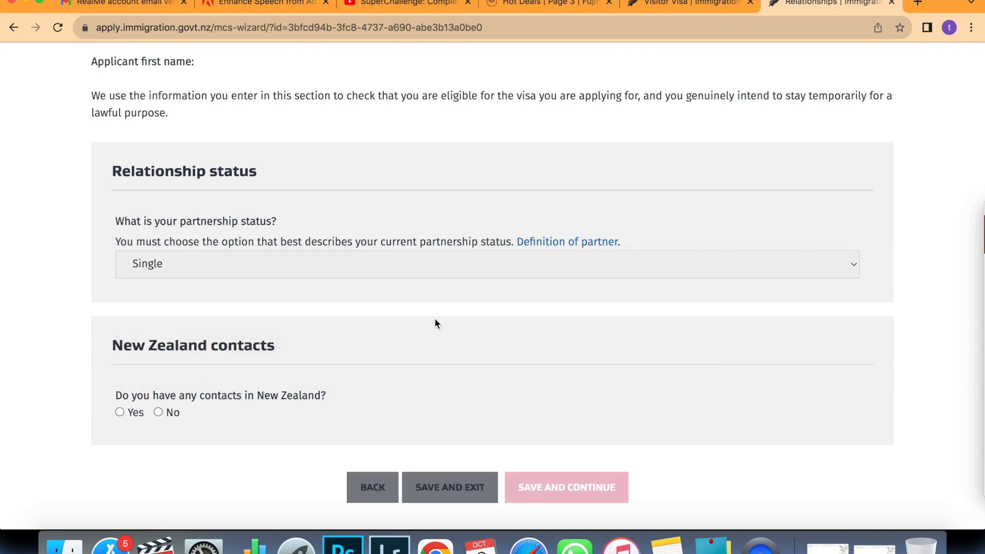
pyautogui.scroll(-3, 435, 323)
pyautogui.click(158, 344)
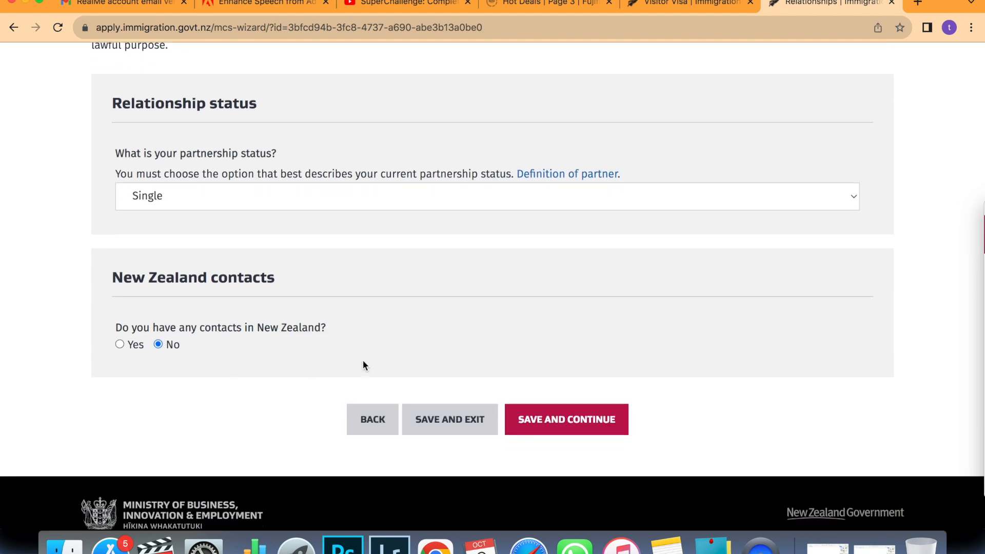
pyautogui.click(539, 424)
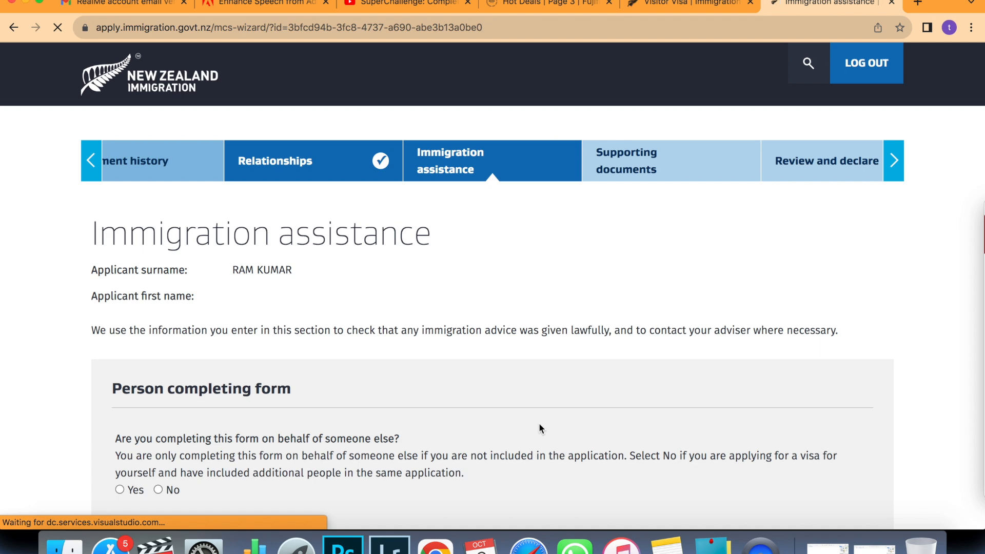
# Answer No to completing the form for someone else and No to receiving immigration advice.
pyautogui.scroll(-3, 539, 424)
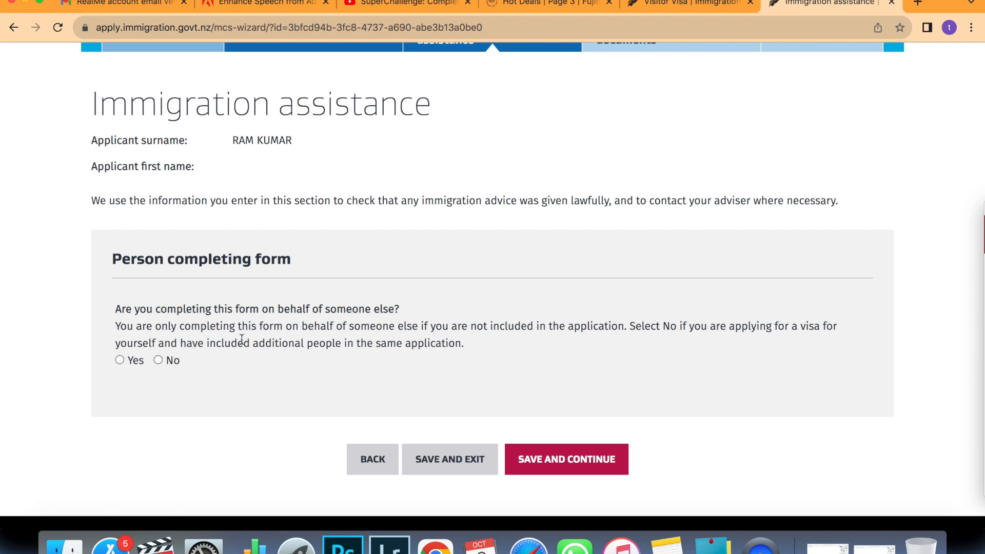
pyautogui.click(158, 360)
pyautogui.scroll(-2, 209, 362)
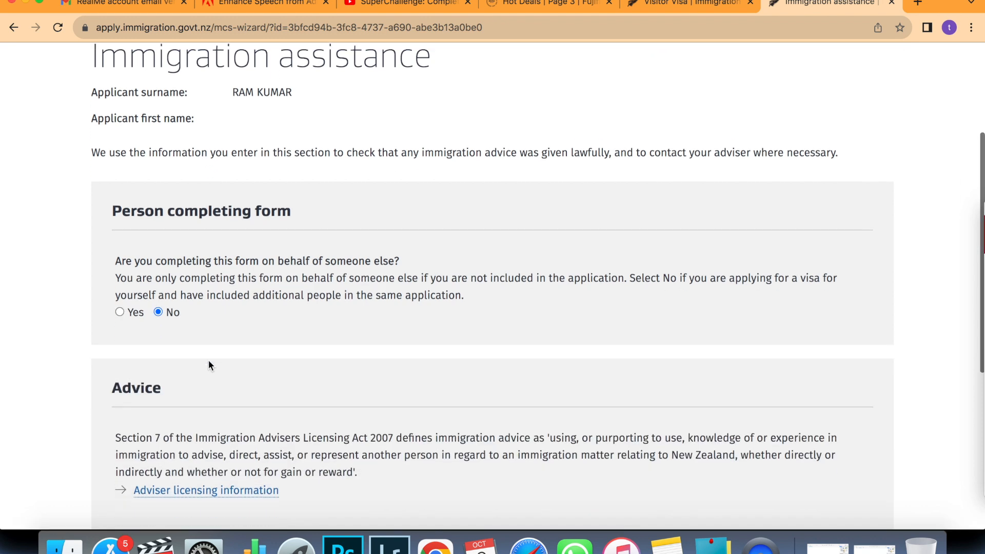
pyautogui.scroll(-2, 208, 366)
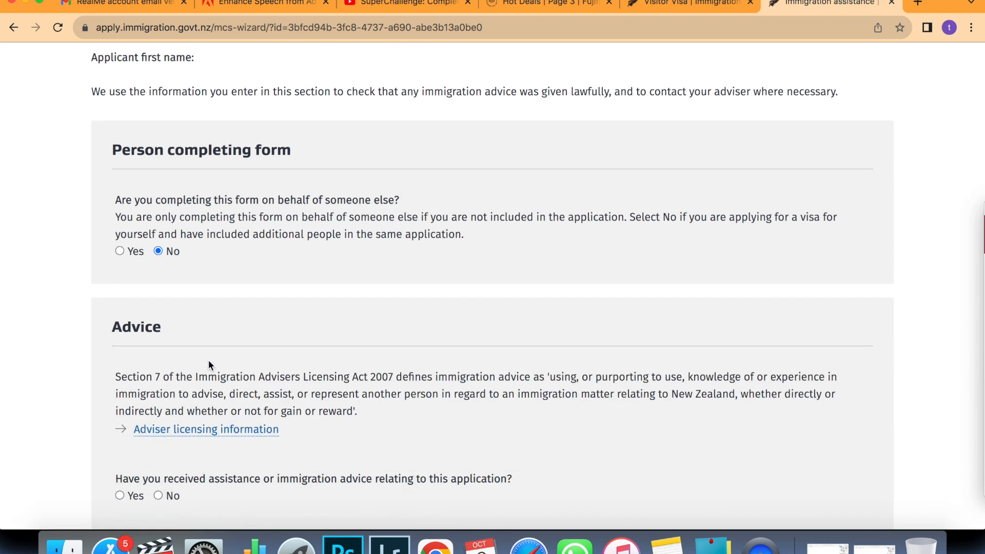
pyautogui.scroll(-3, 208, 365)
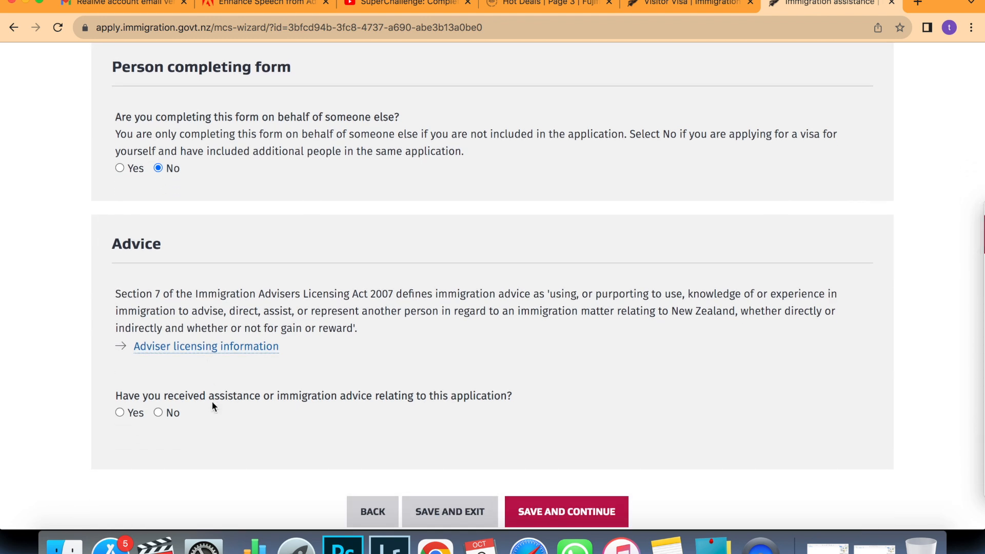
pyautogui.click(158, 413)
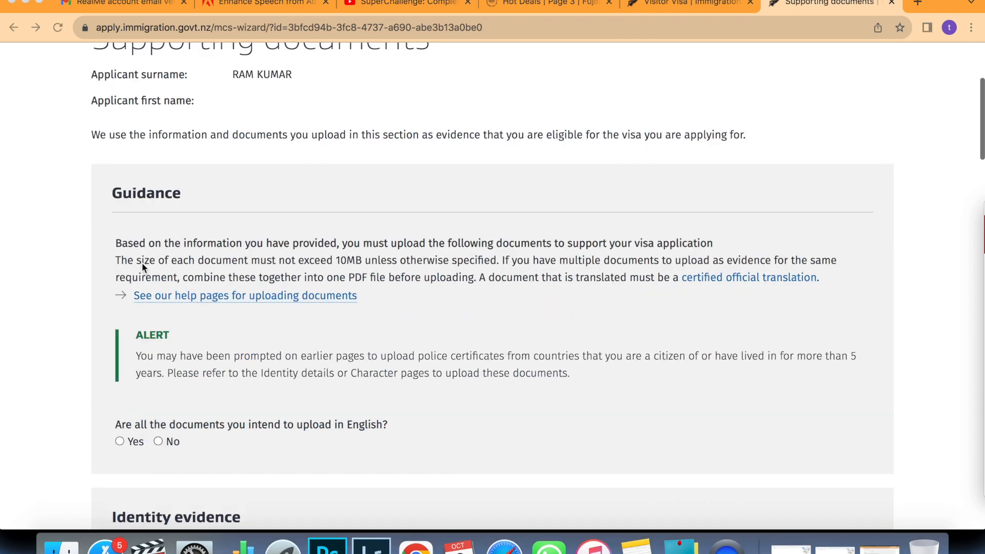
pyautogui.scroll(-3, 142, 263)
pyautogui.scroll(-3, 142, 265)
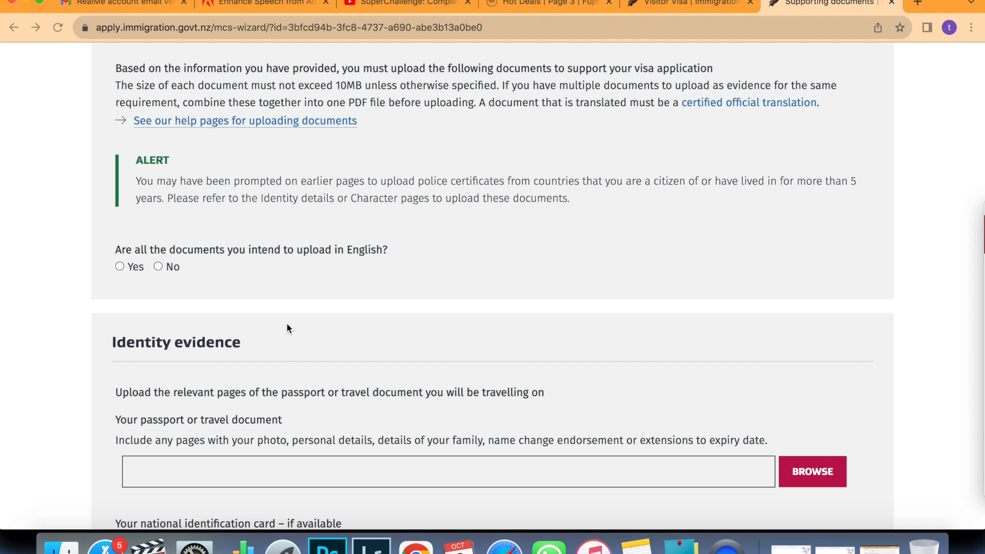
# Choose Passport Dummy.pdf as the passport document upload.
pyautogui.scroll(-2, 286, 323)
pyautogui.scroll(-2, 287, 322)
pyautogui.scroll(-2, 286, 329)
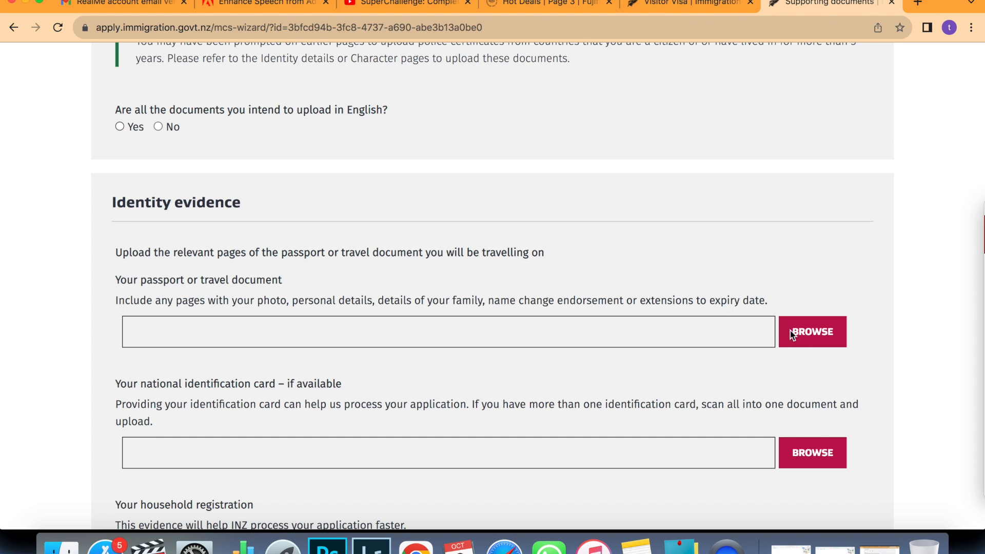
pyautogui.scroll(-2, 790, 330)
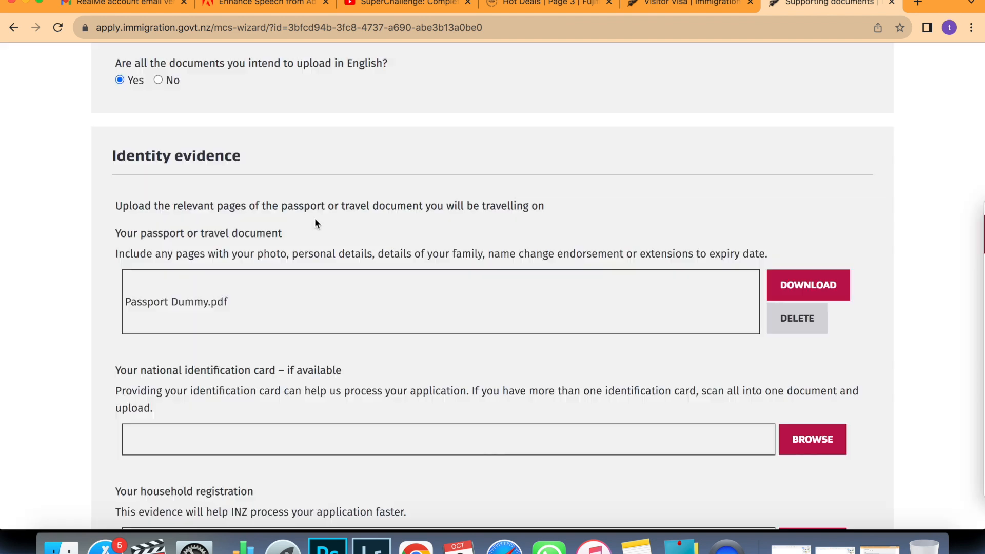
pyautogui.scroll(-3, 369, 265)
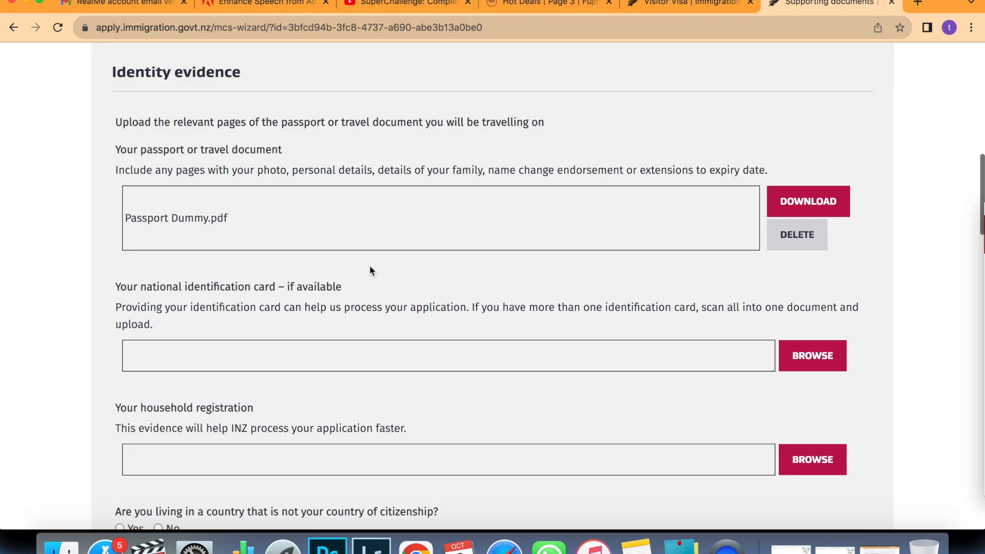
pyautogui.scroll(-1, 369, 265)
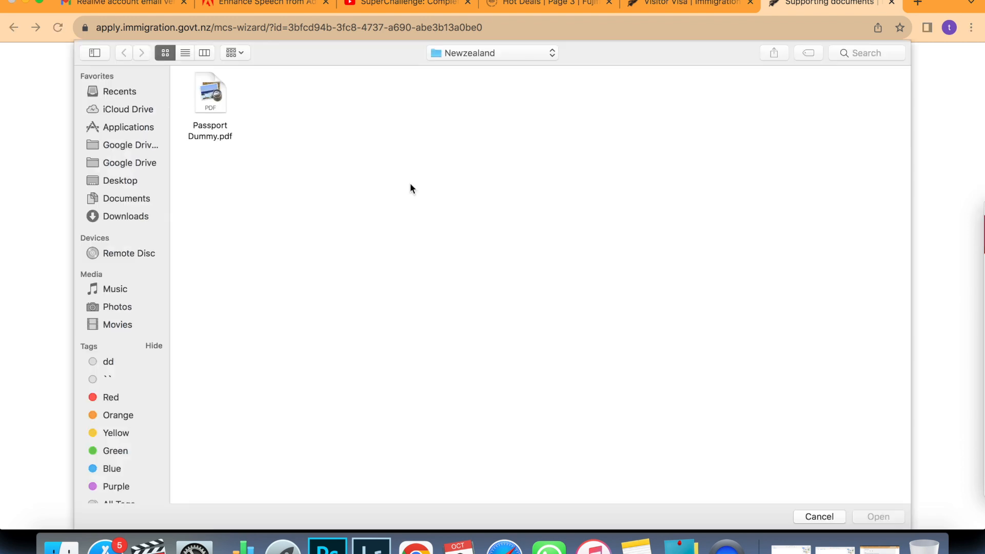
pyautogui.click(210, 105)
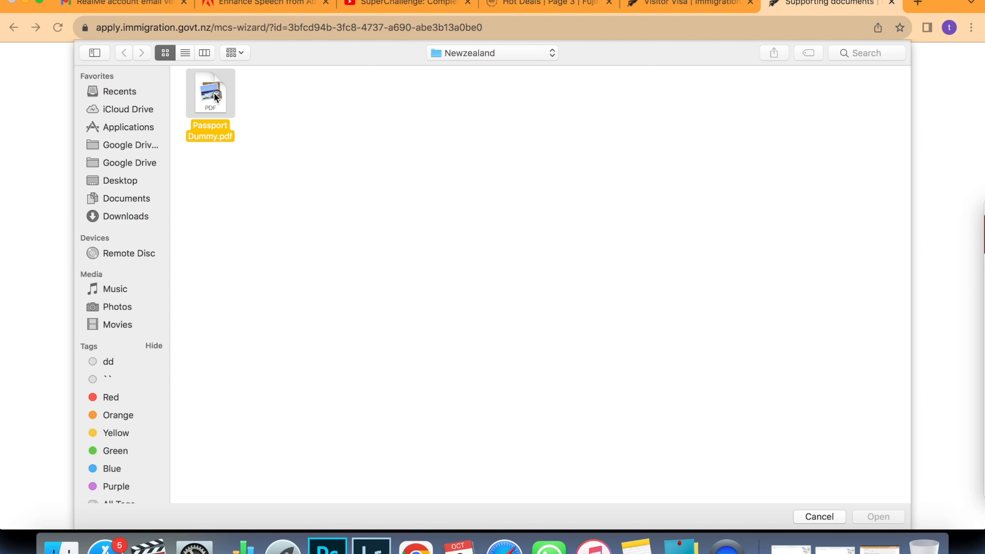
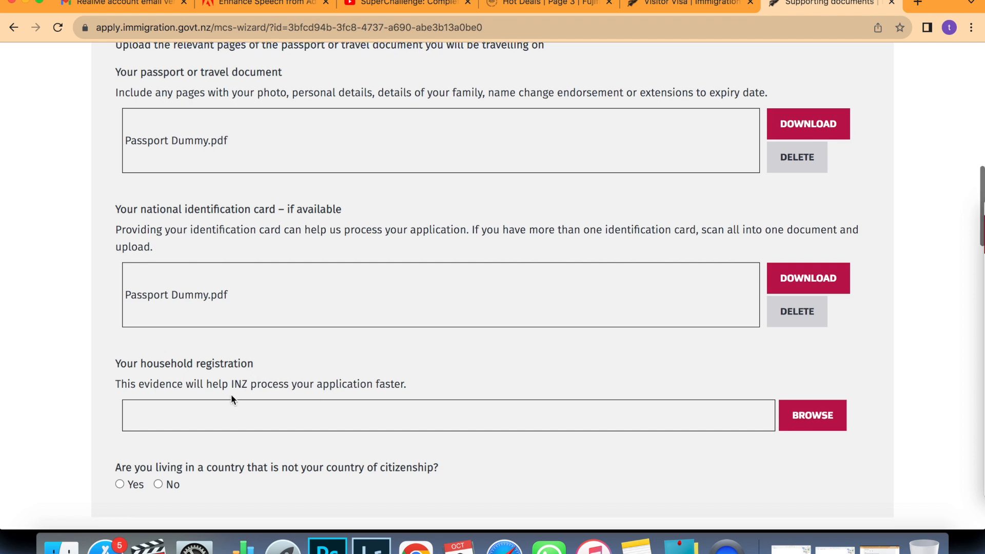
# Answer No to living in a country other than your country of citizenship.
pyautogui.scroll(-1, 230, 395)
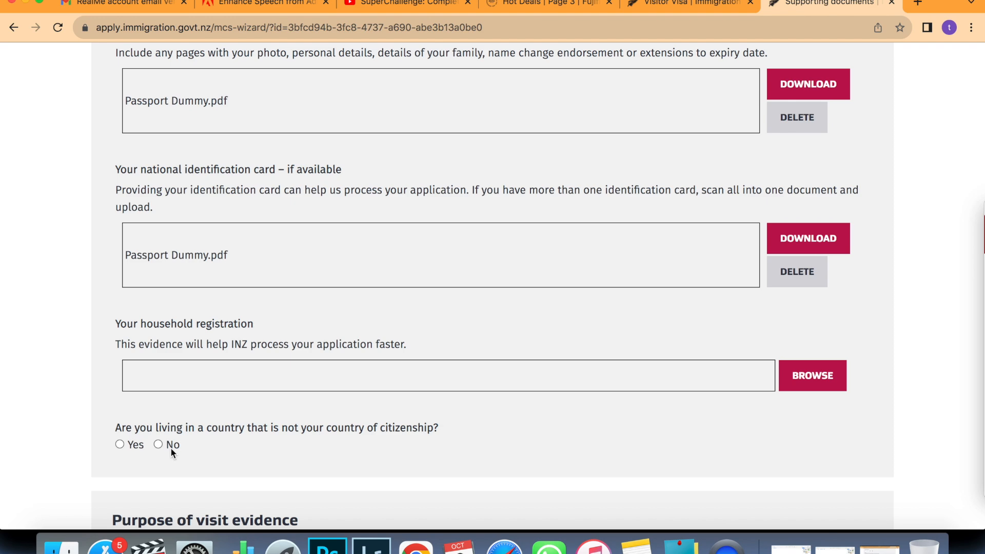
pyautogui.click(157, 445)
pyautogui.scroll(-5, 414, 442)
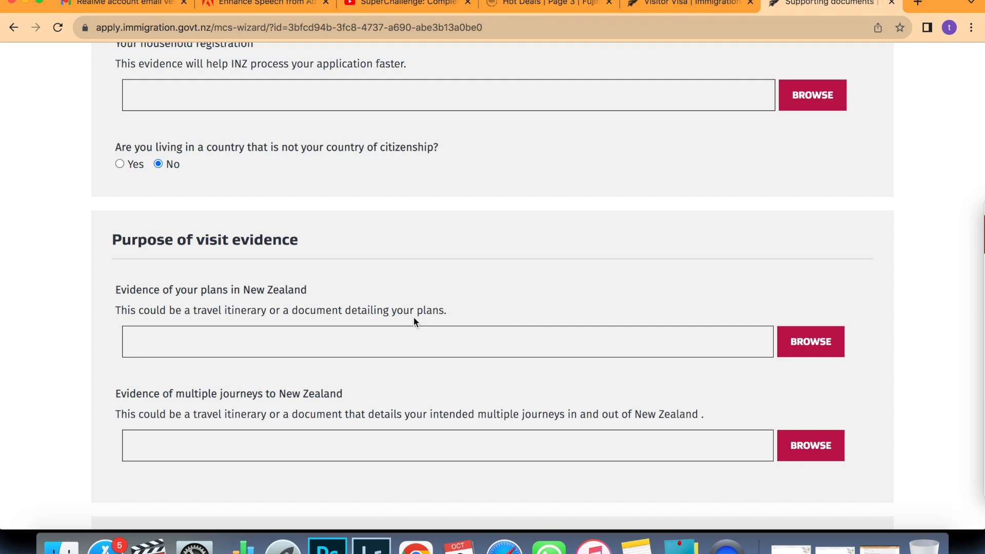
# Upload Passport Dummy.pdf under 'Evidence of your plans in New Zealand'.
pyautogui.click(809, 343)
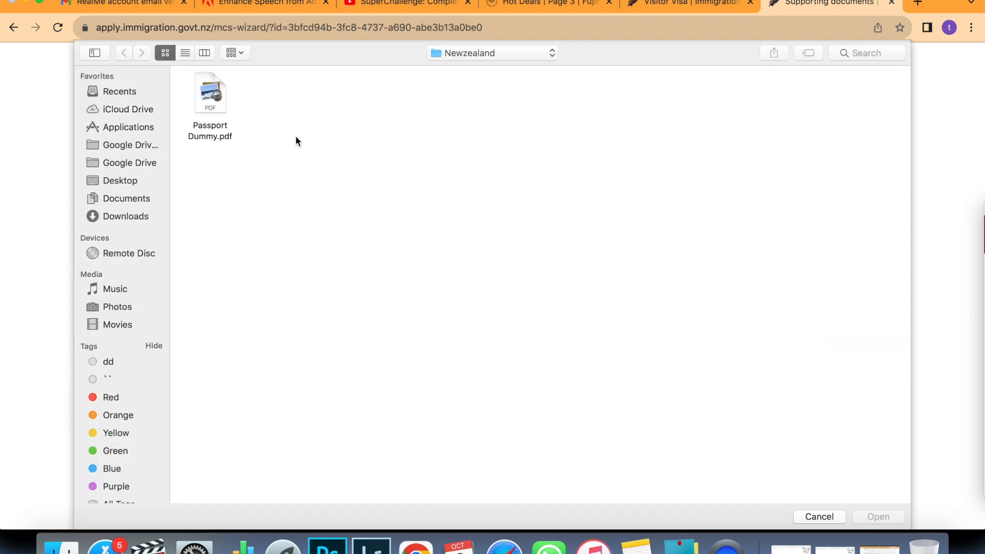
pyautogui.doubleClick(210, 95)
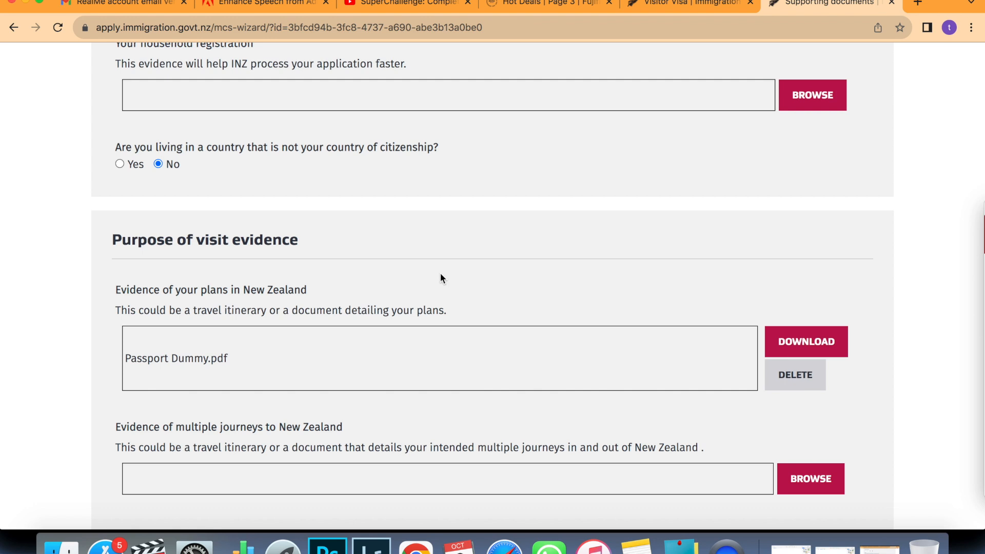
pyautogui.scroll(-3, 440, 279)
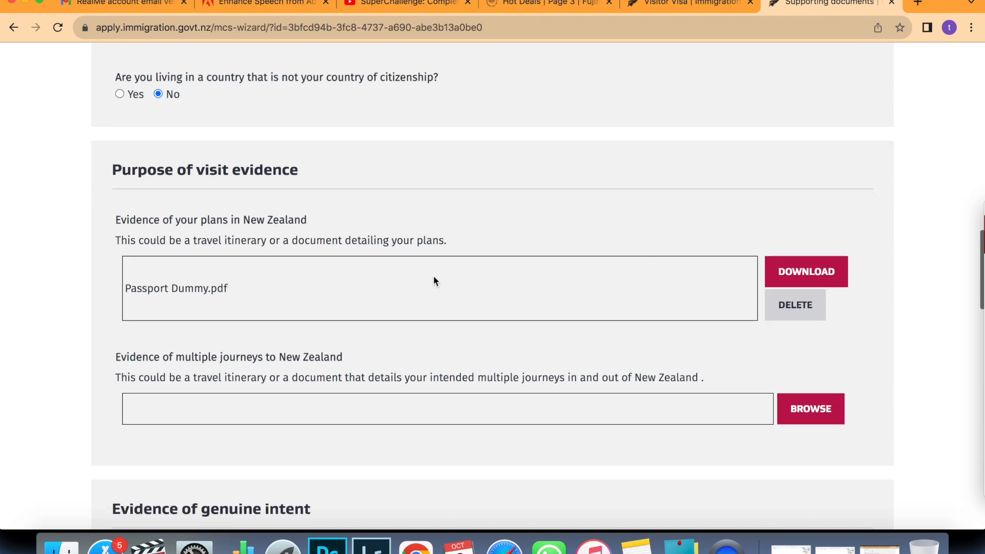
pyautogui.scroll(-1, 282, 368)
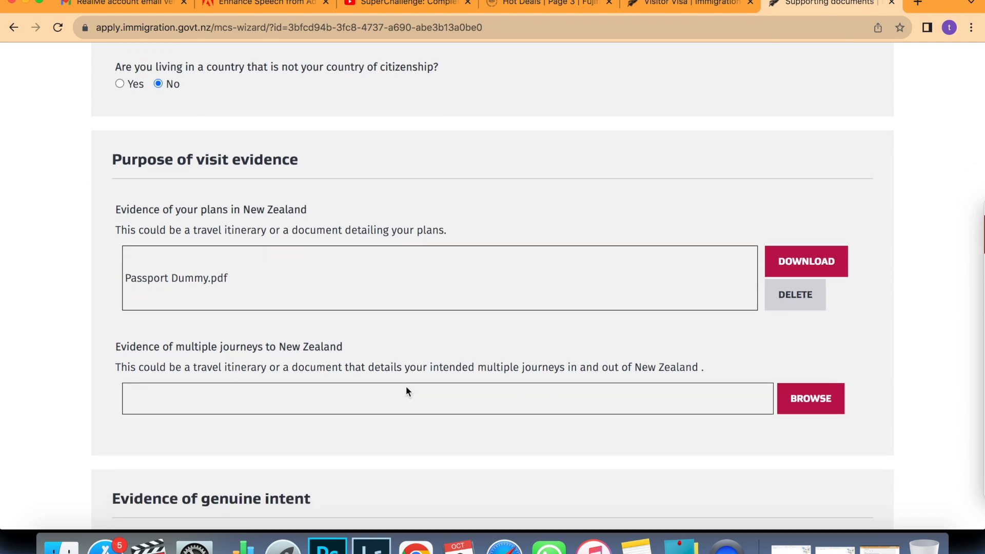
pyautogui.scroll(-10, 410, 391)
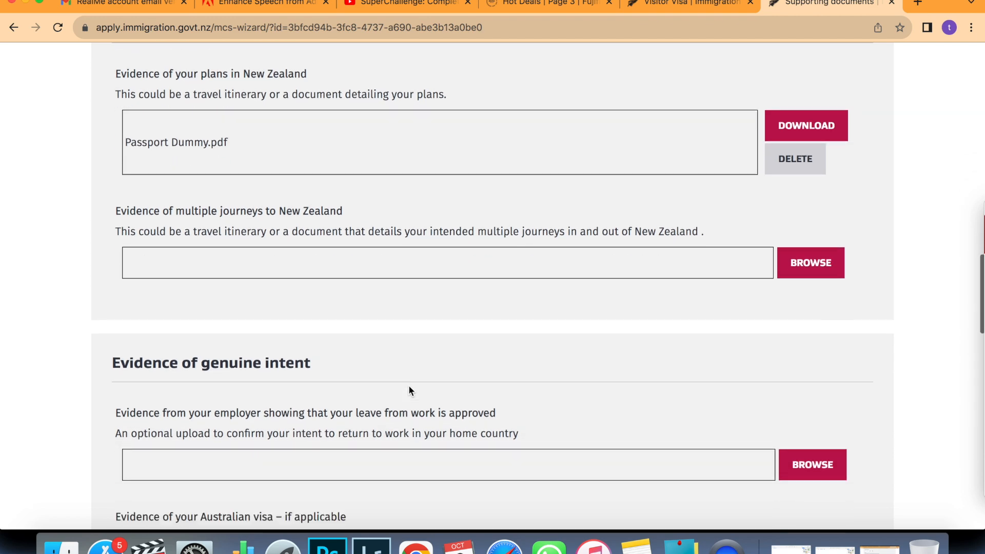
pyautogui.scroll(-2, 409, 391)
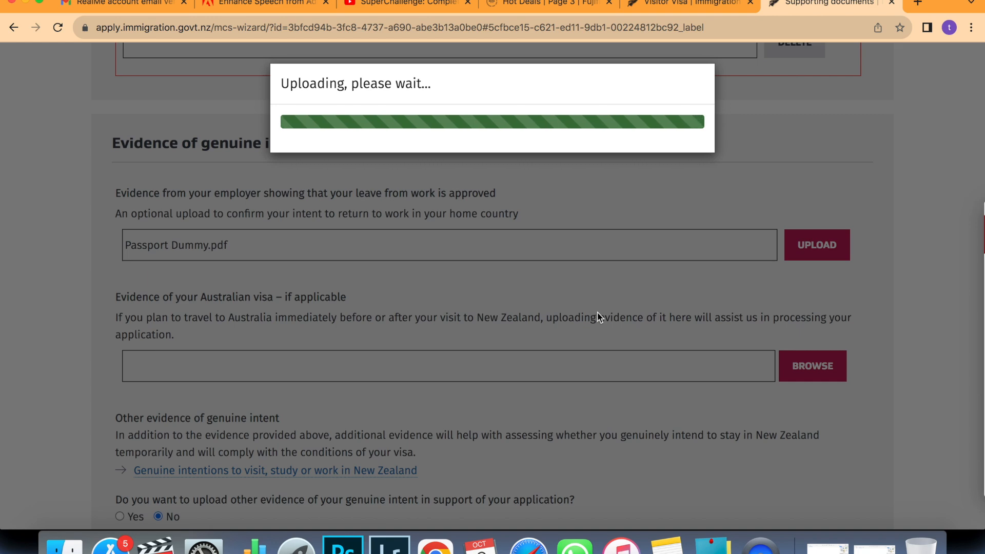
pyautogui.scroll(-5, 597, 312)
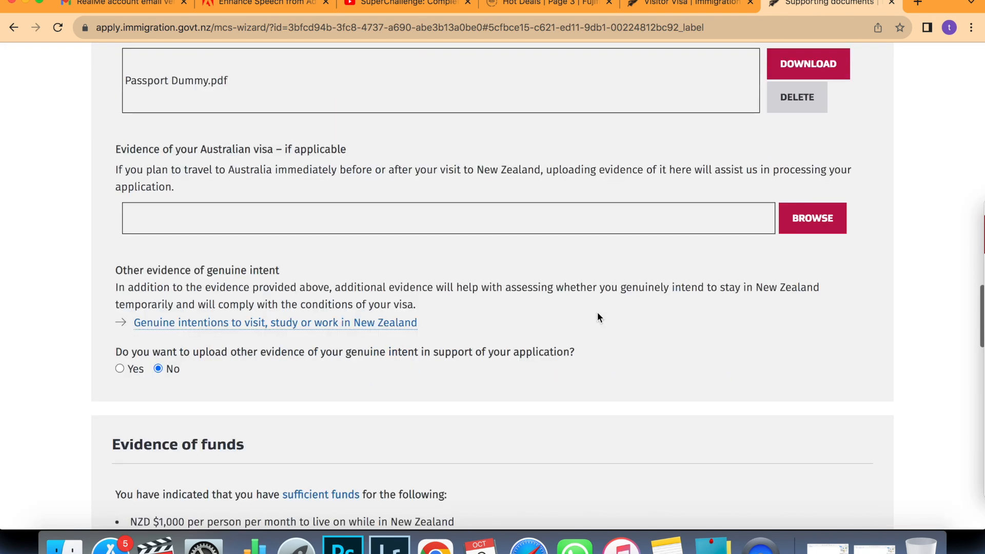
pyautogui.scroll(-13, 597, 312)
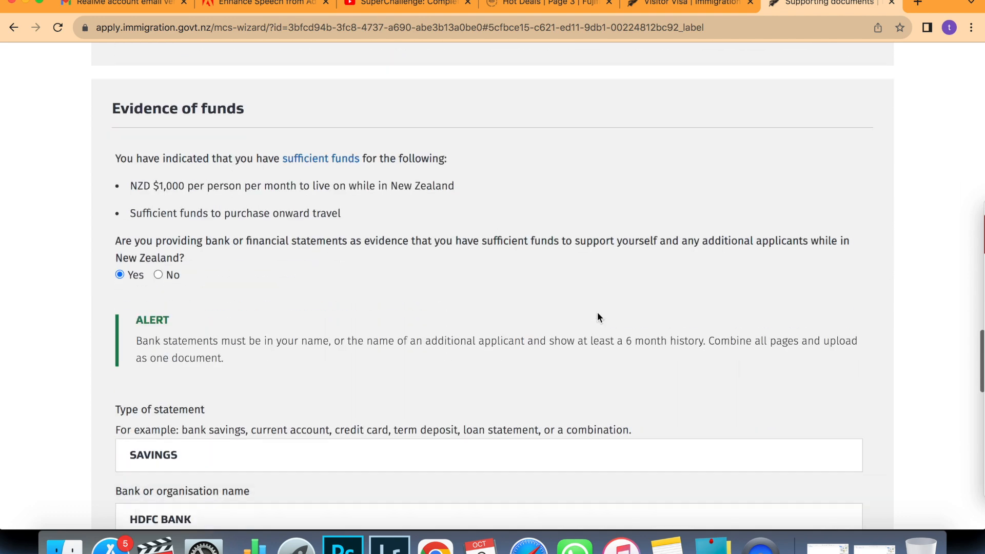
pyautogui.scroll(-10, 597, 312)
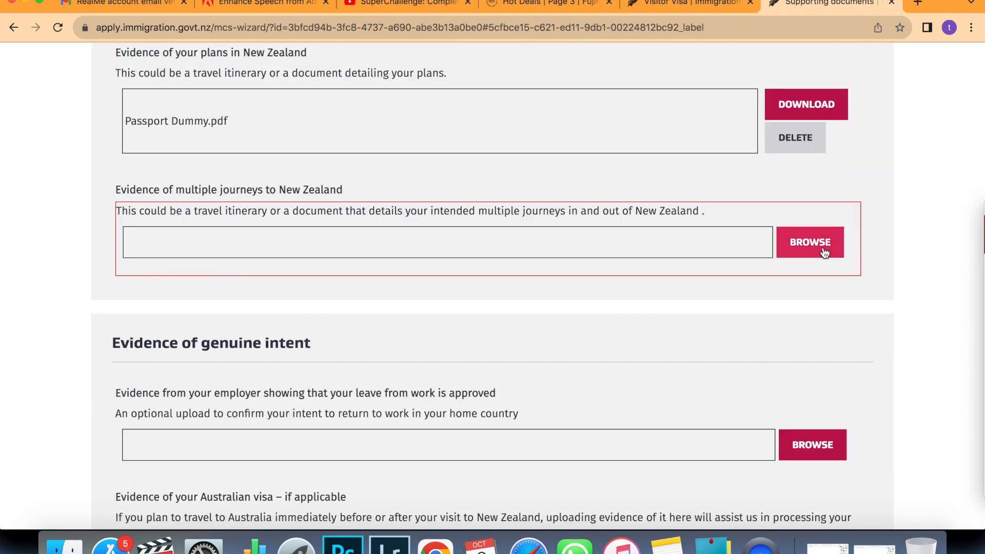
# Upload Passport Dummy.pdf under 'Evidence of multiple journeys to New Zealand'.
pyautogui.click(822, 250)
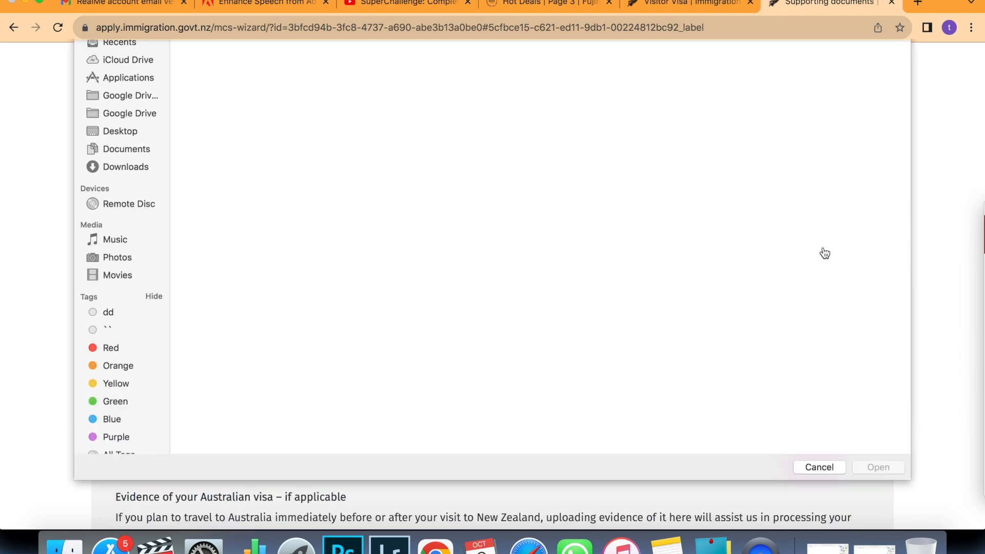
pyautogui.doubleClick(207, 99)
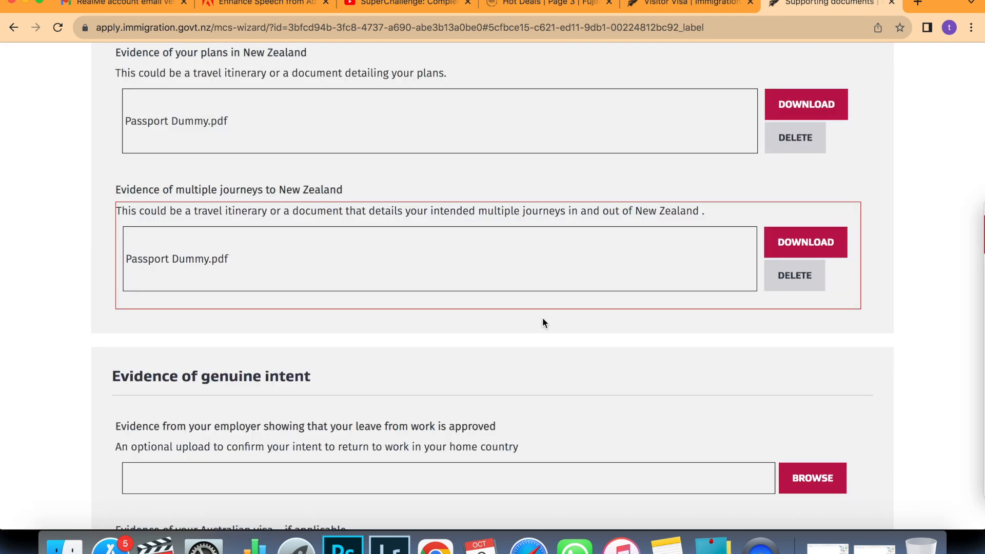
pyautogui.scroll(-1, 542, 323)
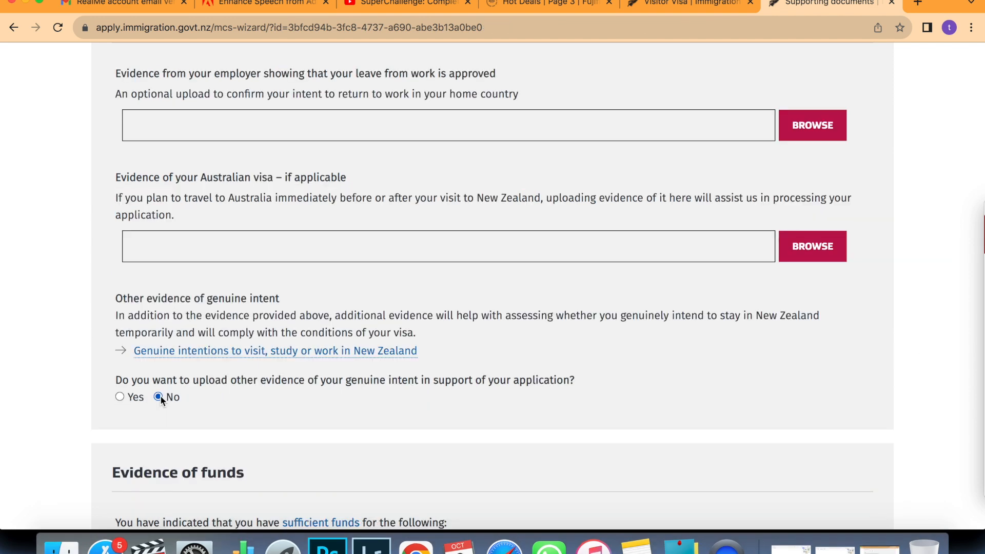
pyautogui.scroll(-5, 160, 395)
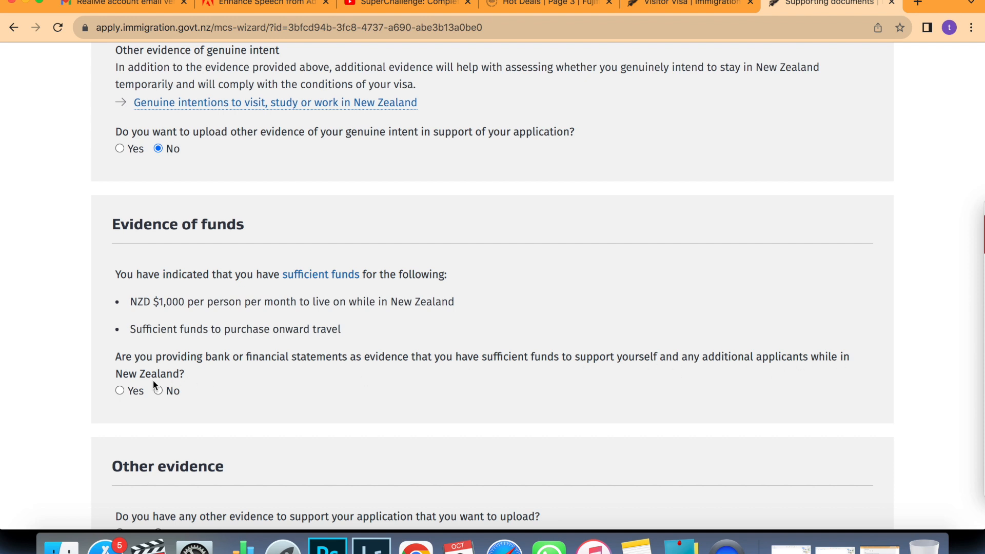
# Confirm that bank statements will be provided as evidence of funds.
pyautogui.click(119, 391)
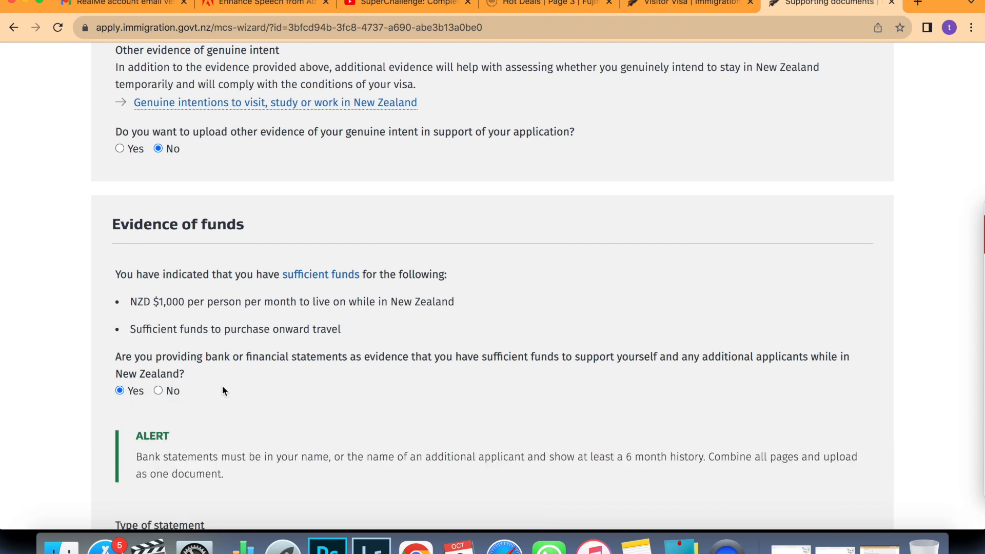
pyautogui.scroll(-3, 223, 386)
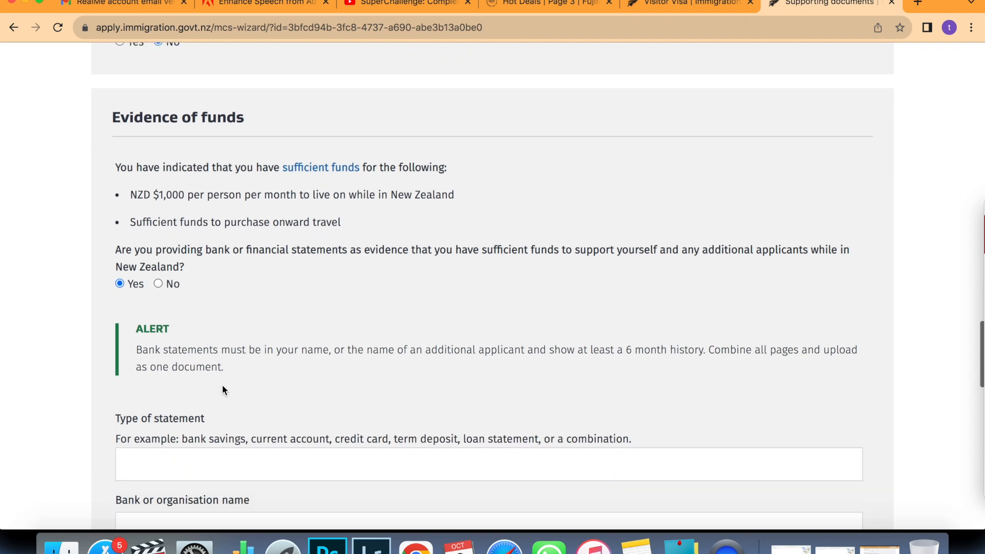
pyautogui.scroll(-2, 222, 388)
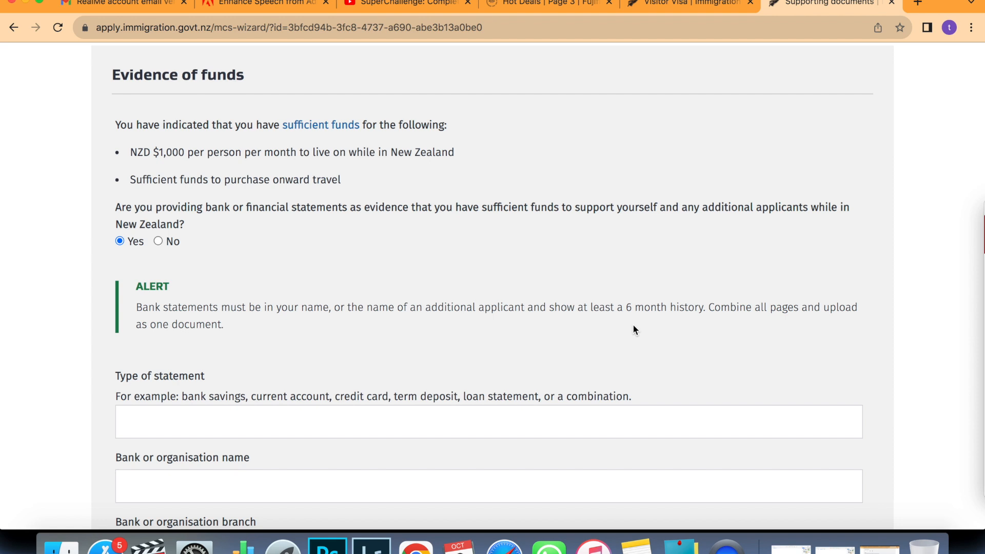
pyautogui.scroll(-3, 632, 324)
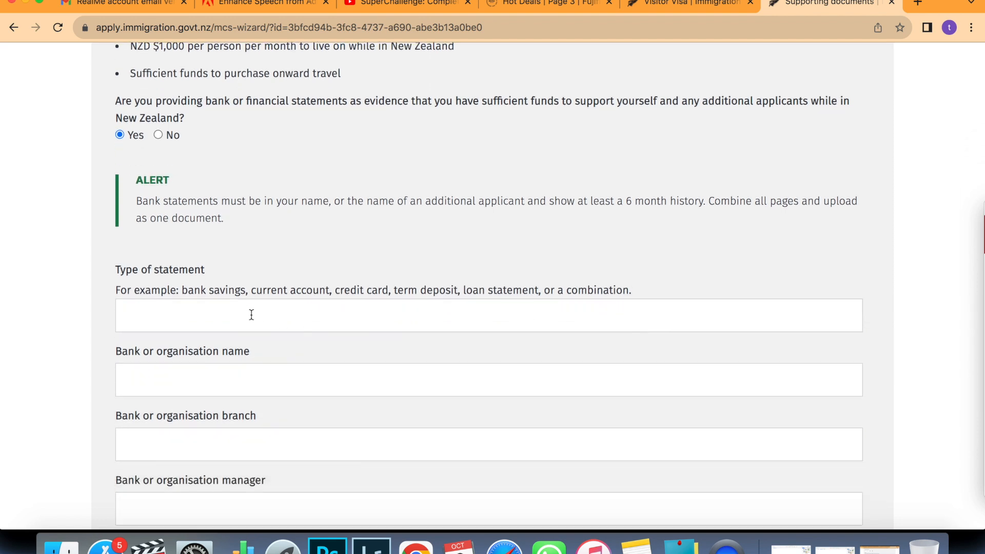
# Enter statement type SAVINGS, bank HDFC BANK, branch MALAD and bank manager HDFC.
pyautogui.click(251, 315)
pyautogui.write('SAV')
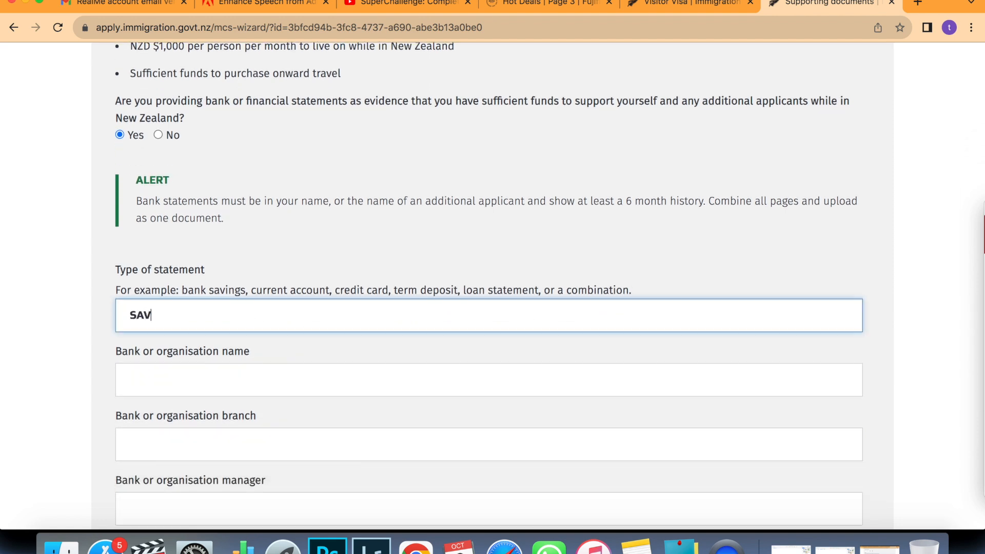
pyautogui.write('INGS')
pyautogui.click(210, 376)
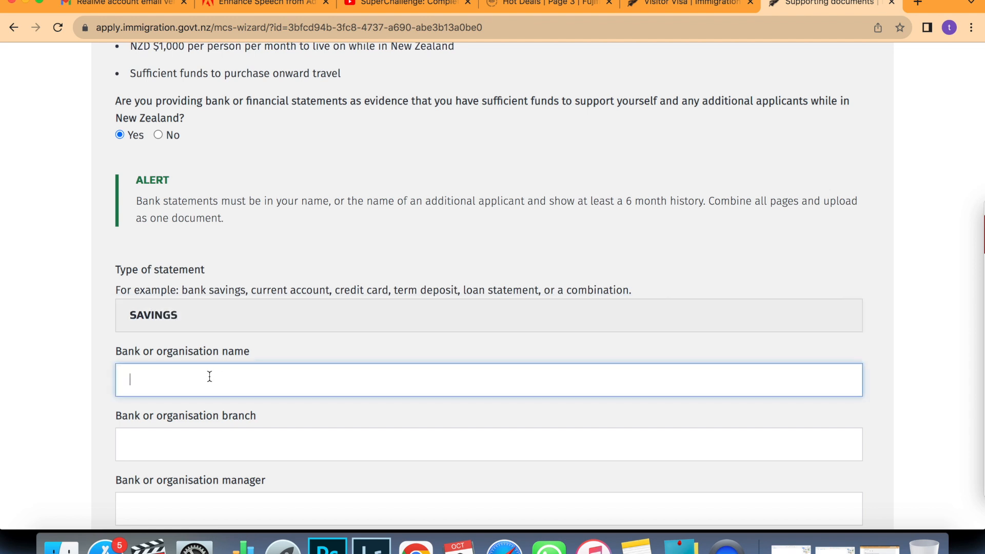
pyautogui.write('HDFC')
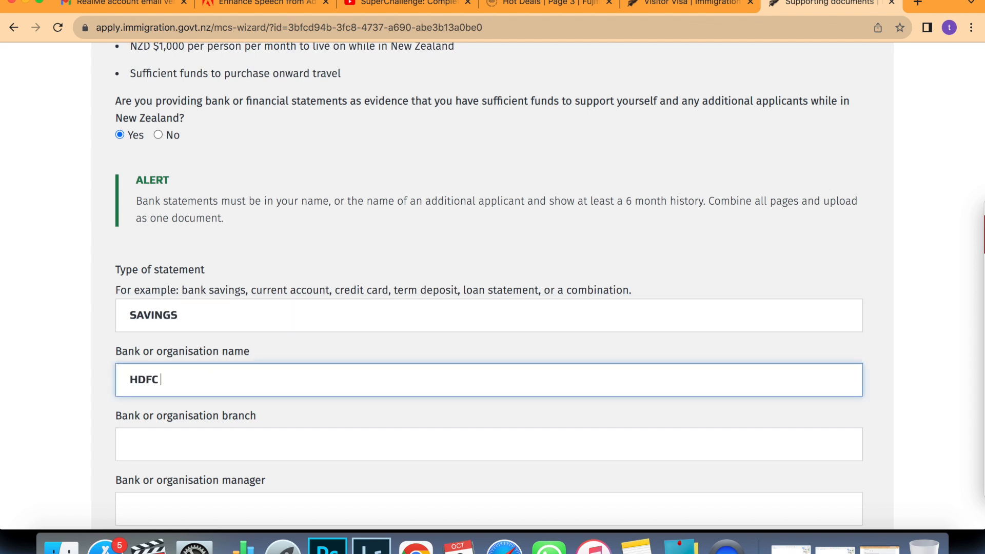
pyautogui.write(' BANK')
pyautogui.click(201, 448)
pyautogui.write('MMALAD')
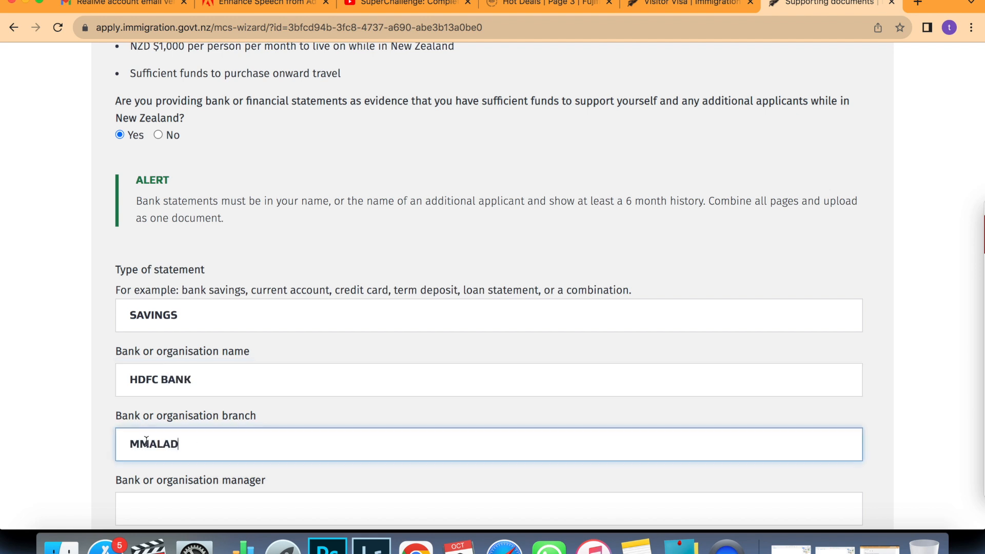
pyautogui.click(140, 443)
pyautogui.press('BackSpace')
pyautogui.scroll(-4, 141, 433)
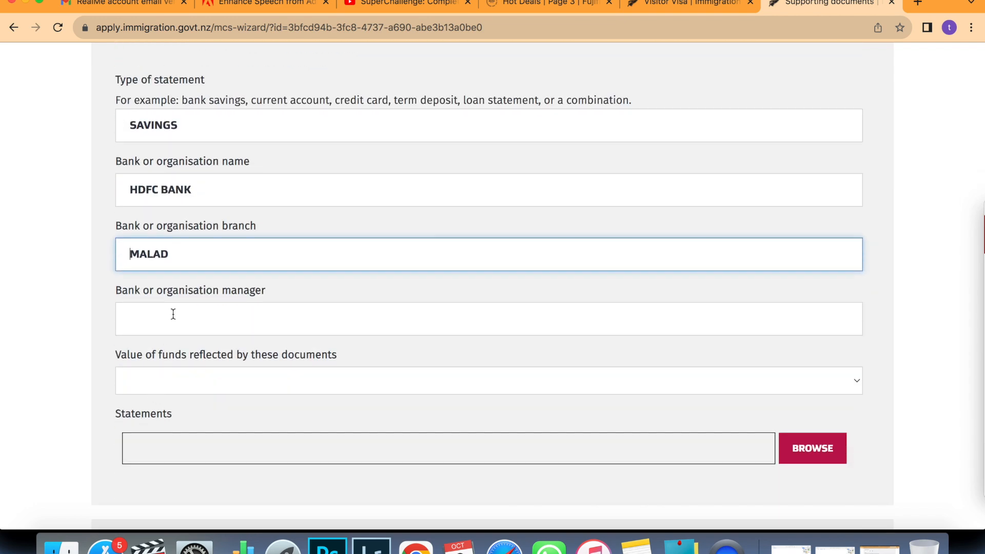
pyautogui.click(172, 314)
pyautogui.write('H')
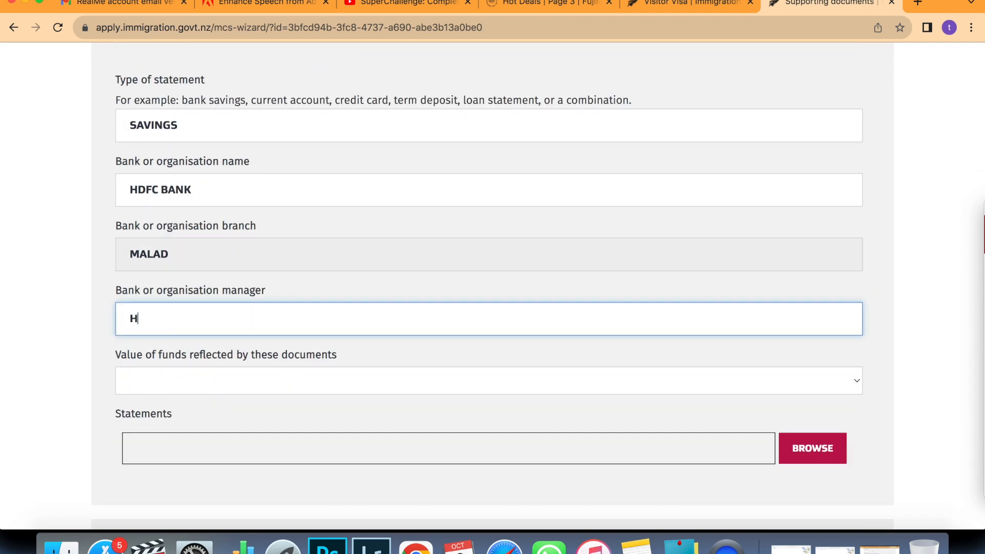
pyautogui.write('DFC')
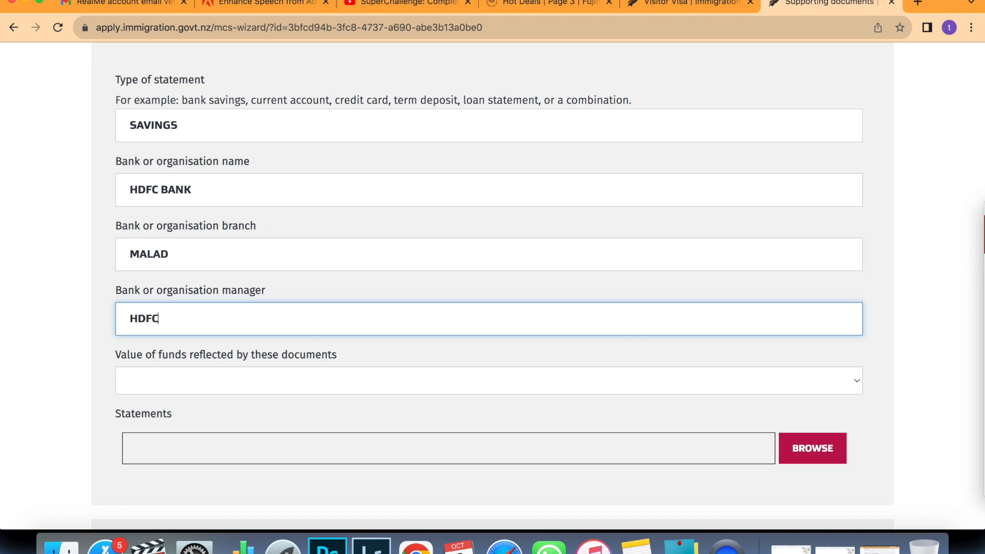
pyautogui.scroll(-3, 856, 308)
# Set value of funds to NZD $0 - $999 and attach Passport Dummy.pdf as the statement.
pyautogui.click(856, 245)
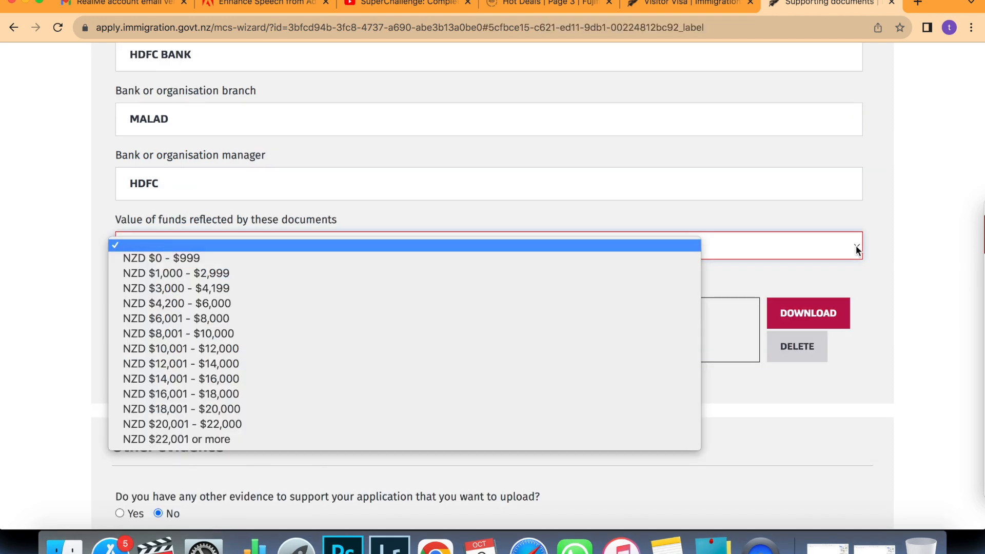
pyautogui.click(621, 255)
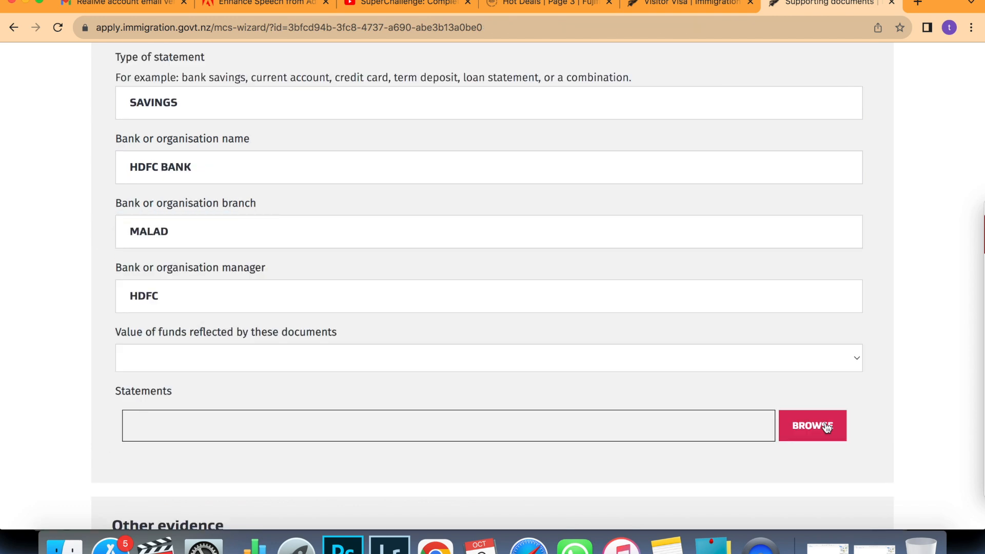
pyautogui.click(827, 427)
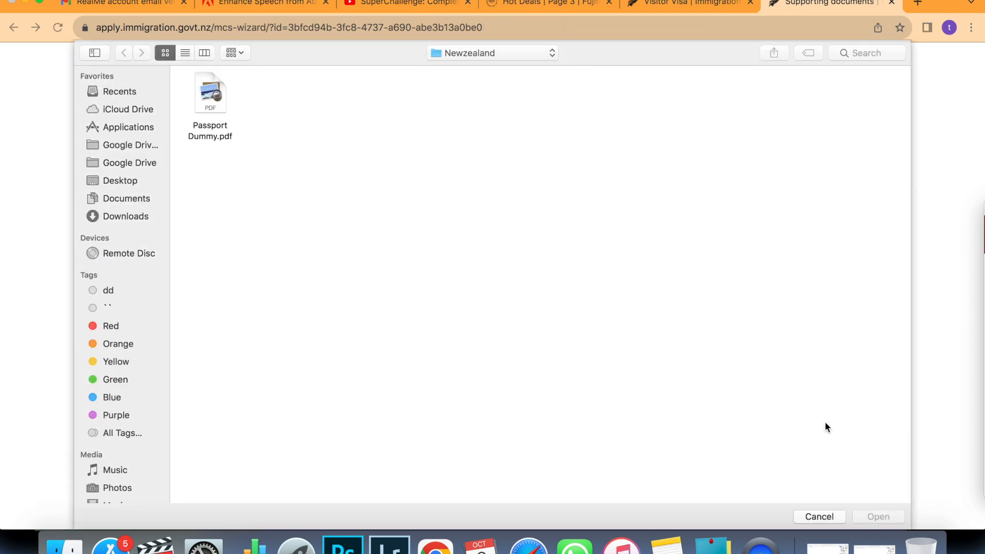
pyautogui.doubleClick(218, 91)
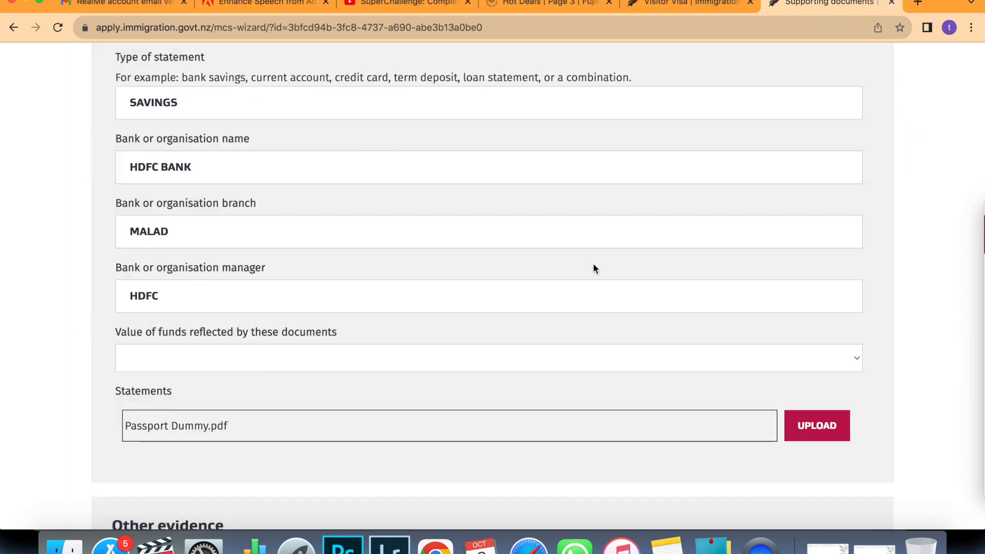
pyautogui.scroll(-1, 594, 264)
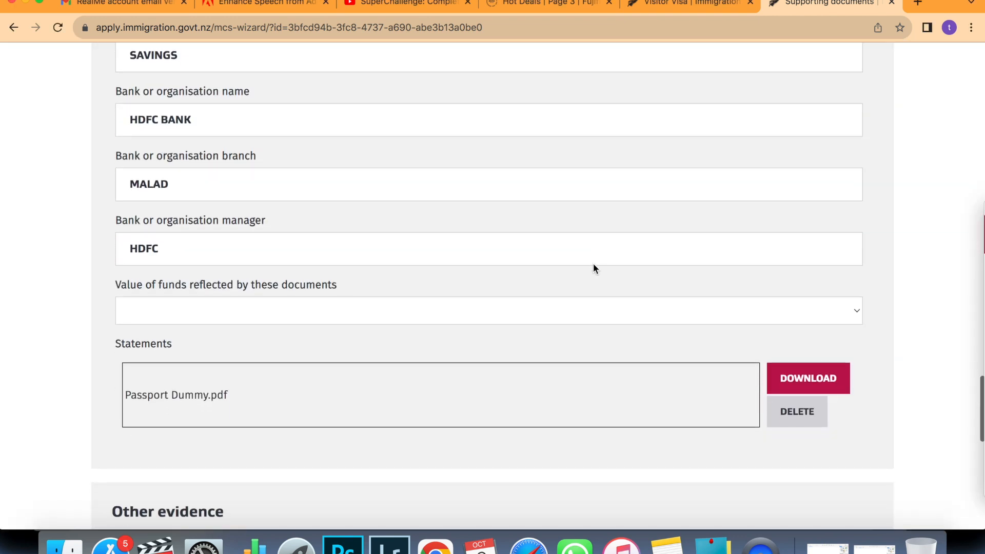
pyautogui.scroll(-1, 594, 264)
pyautogui.scroll(-1, 594, 265)
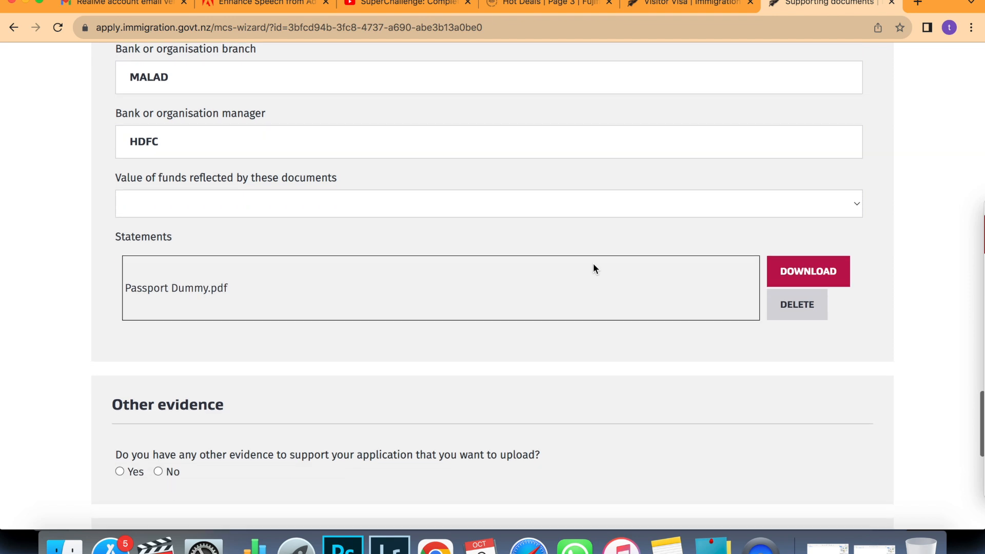
pyautogui.scroll(-3, 594, 265)
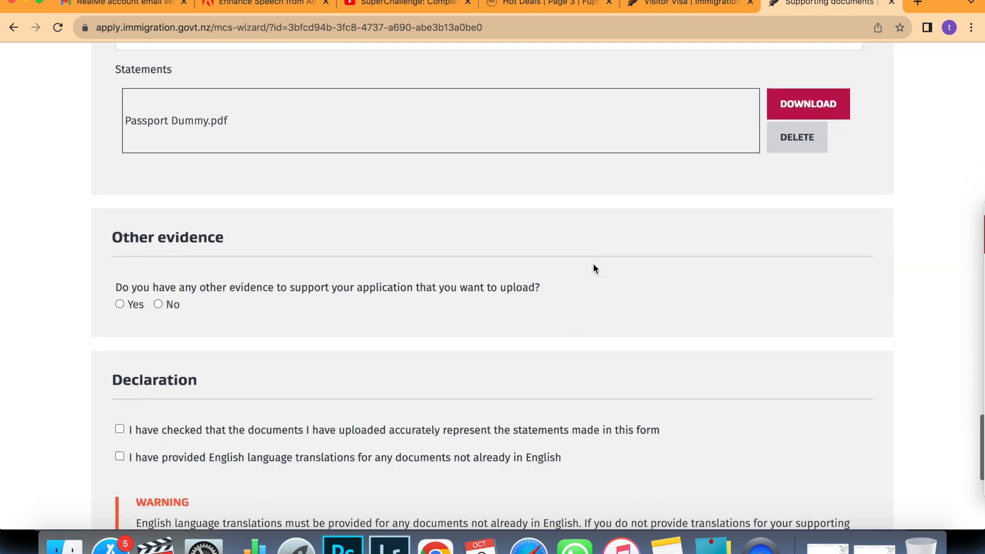
# Answer No to uploading other evidence.
pyautogui.scroll(-1, 593, 267)
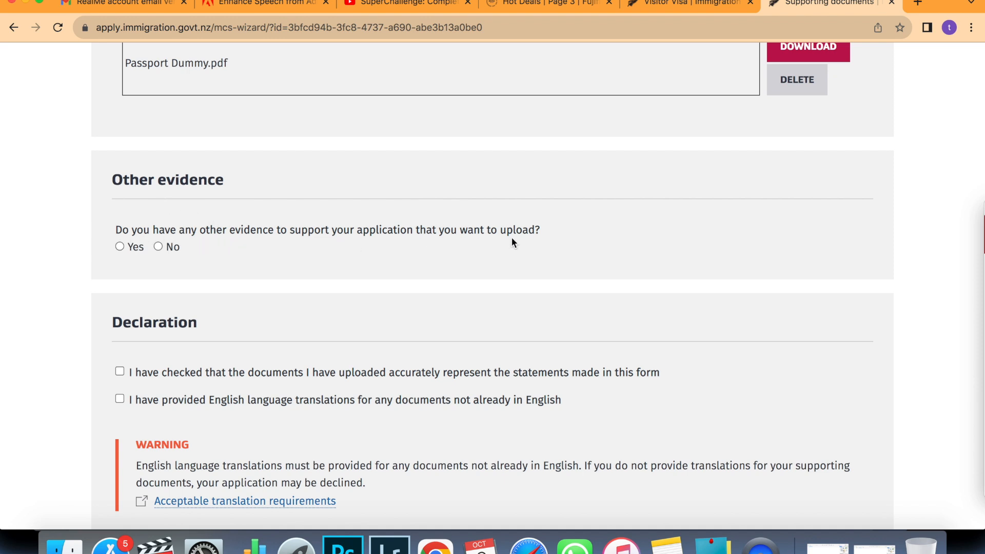
pyautogui.click(159, 246)
pyautogui.scroll(-1, 159, 244)
pyautogui.scroll(-1, 159, 246)
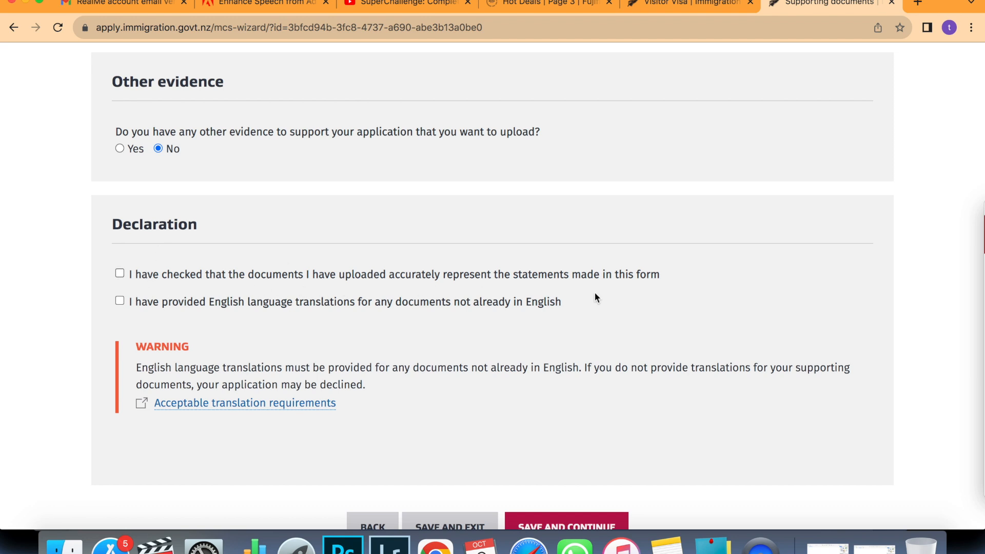
# Tick the document-accuracy and English-translation declarations, then save and continue.
pyautogui.click(120, 273)
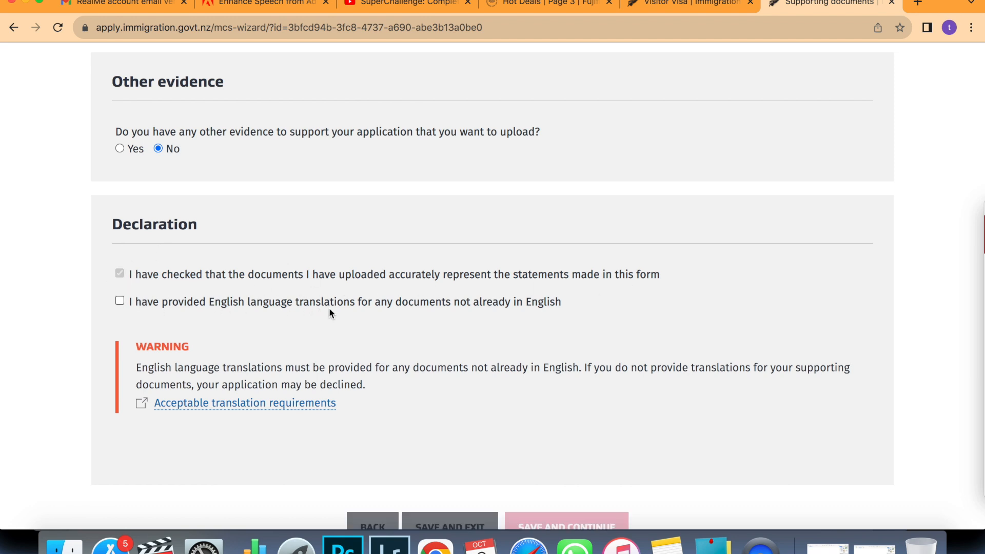
pyautogui.click(121, 300)
pyautogui.scroll(-2, 359, 328)
pyautogui.scroll(-1, 358, 326)
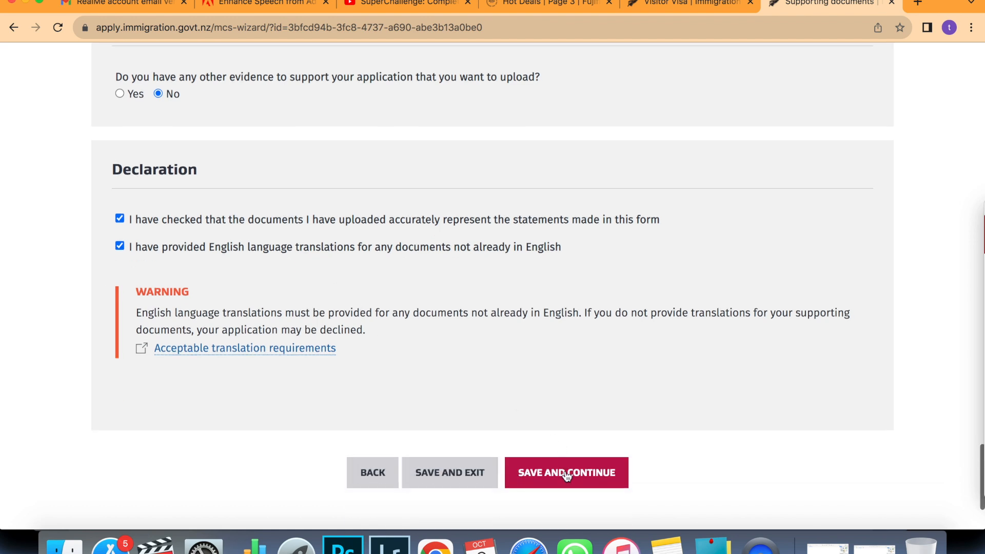
pyautogui.click(567, 472)
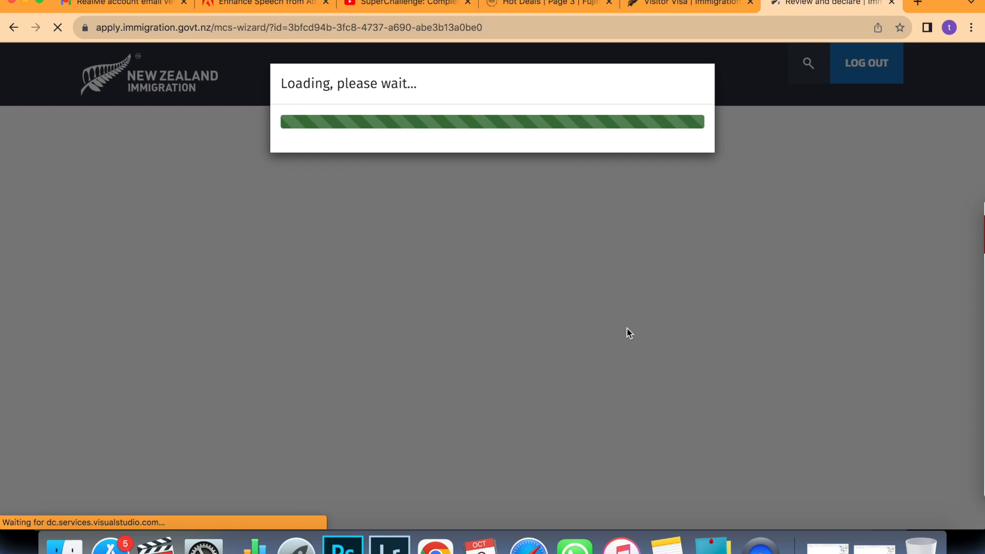
# Review all answers, accept the declaration, privacy statement and terms, and mark Ready for Submission.
pyautogui.scroll(-5, 608, 393)
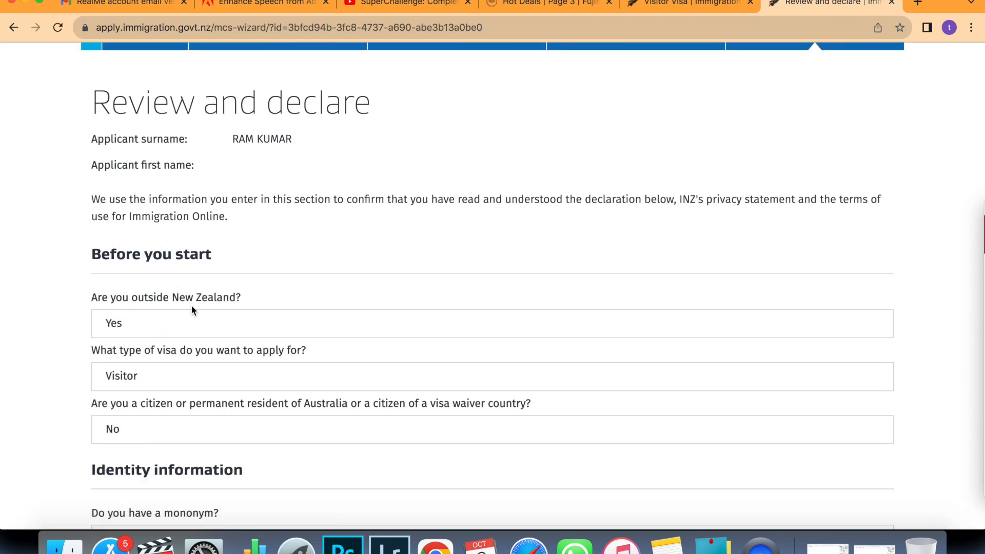
pyautogui.scroll(-1, 191, 304)
pyautogui.scroll(-15, 233, 350)
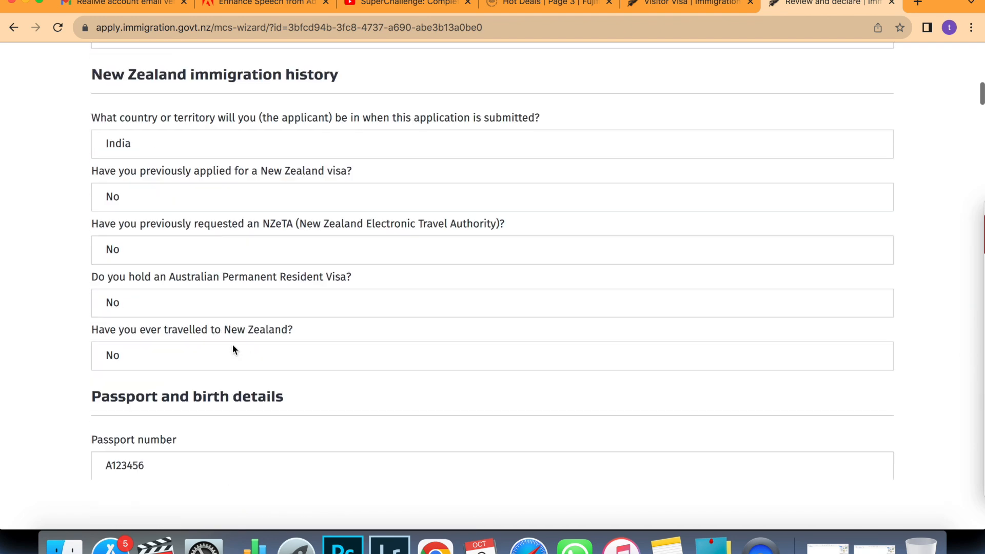
pyautogui.scroll(-20, 232, 345)
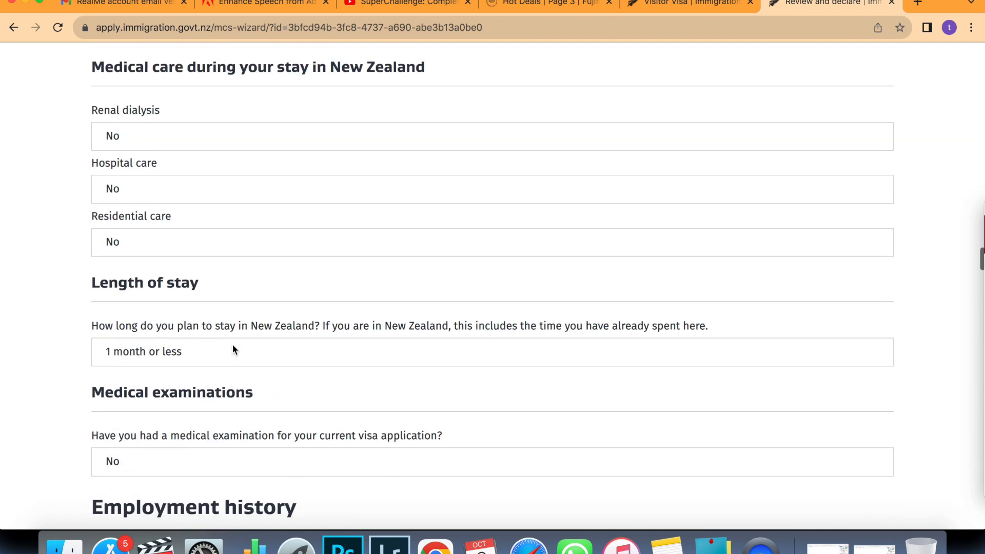
pyautogui.scroll(-20, 232, 349)
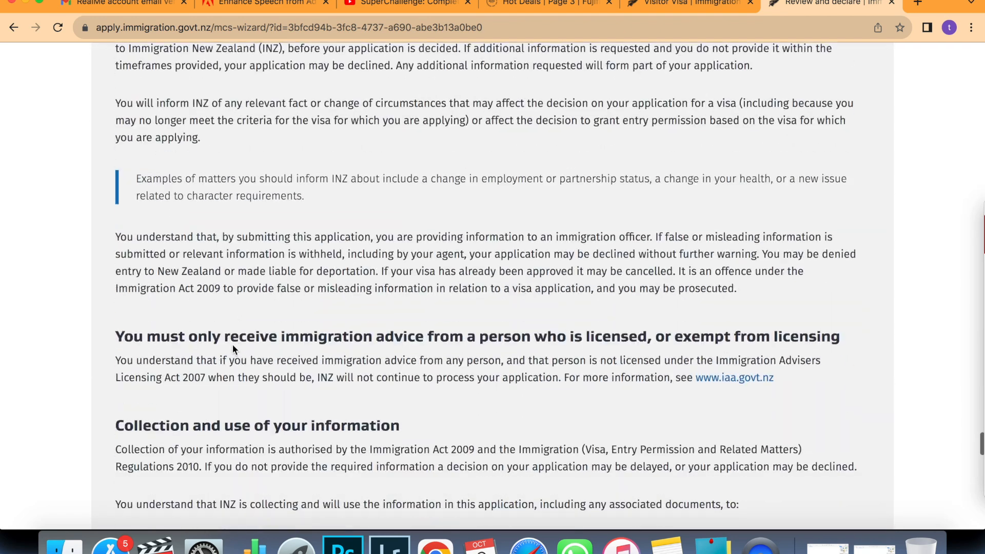
pyautogui.scroll(-10, 232, 345)
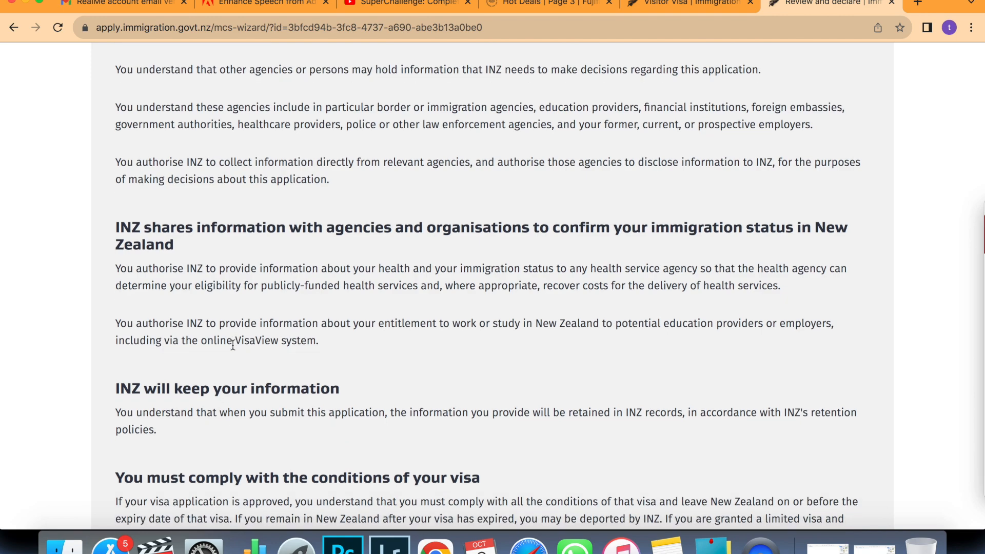
pyautogui.scroll(-15, 232, 345)
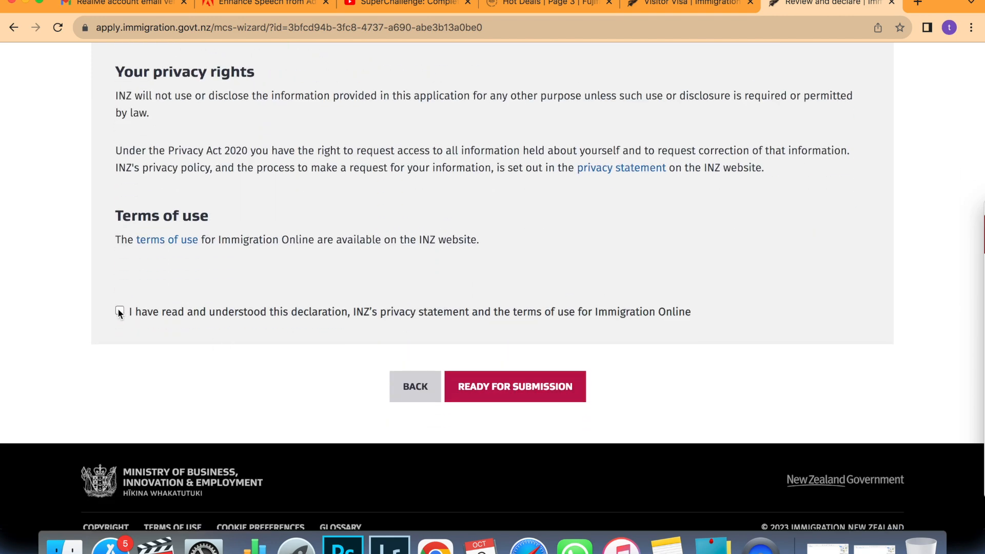
pyautogui.click(119, 311)
pyautogui.click(517, 395)
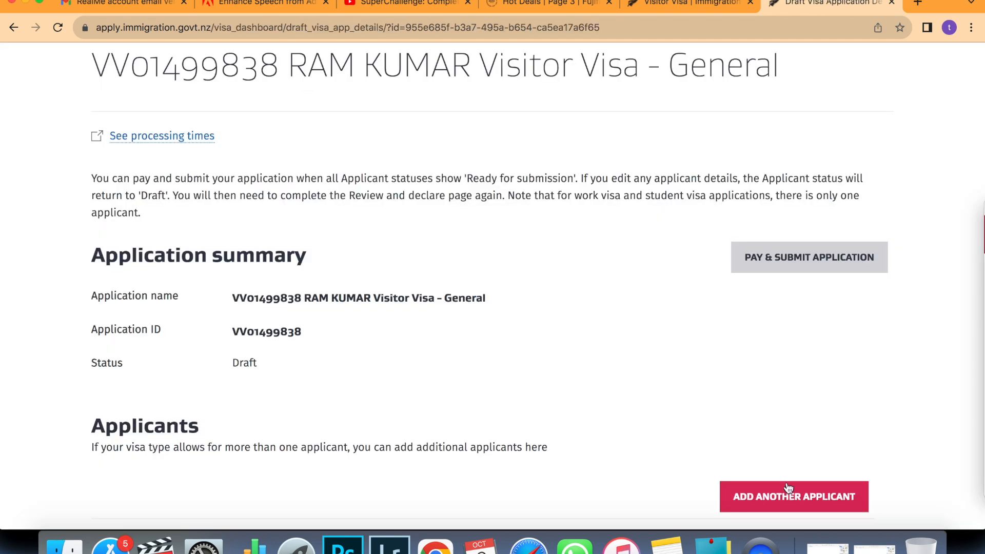
# Start Pay & Submit and review costs: $300 fee, $41 levy, $100 IVL, totalling $441.
pyautogui.click(798, 260)
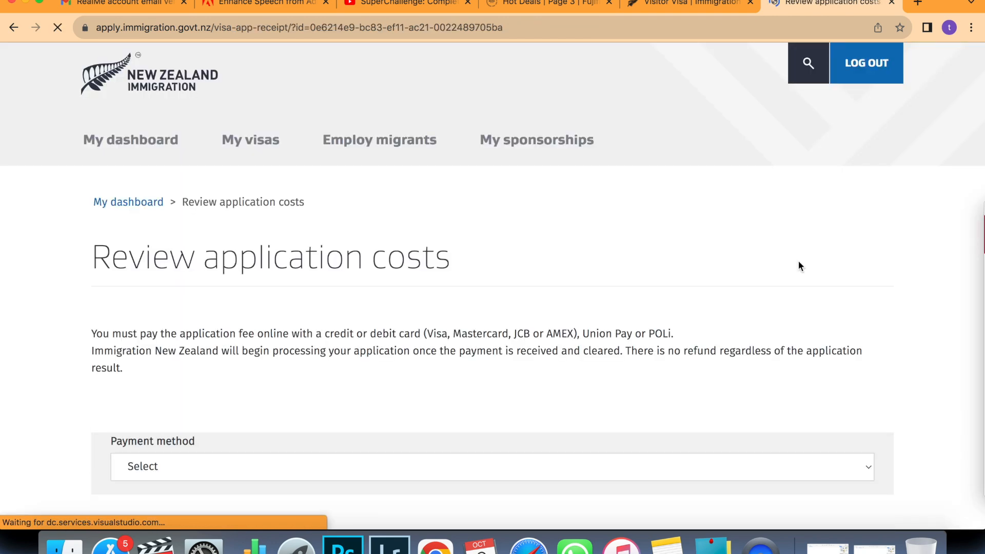
pyautogui.scroll(-2, 799, 263)
pyautogui.scroll(-5, 799, 262)
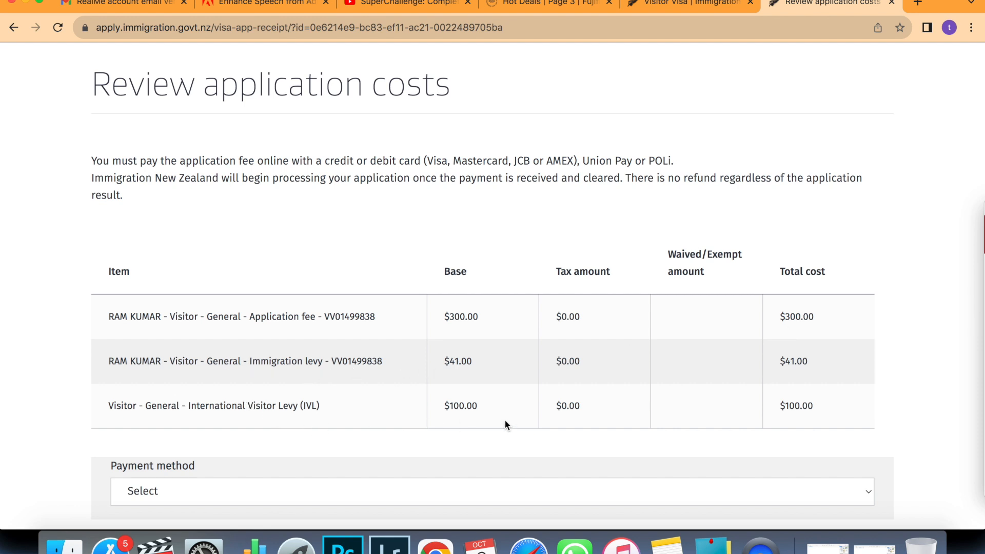
pyautogui.scroll(-3, 505, 425)
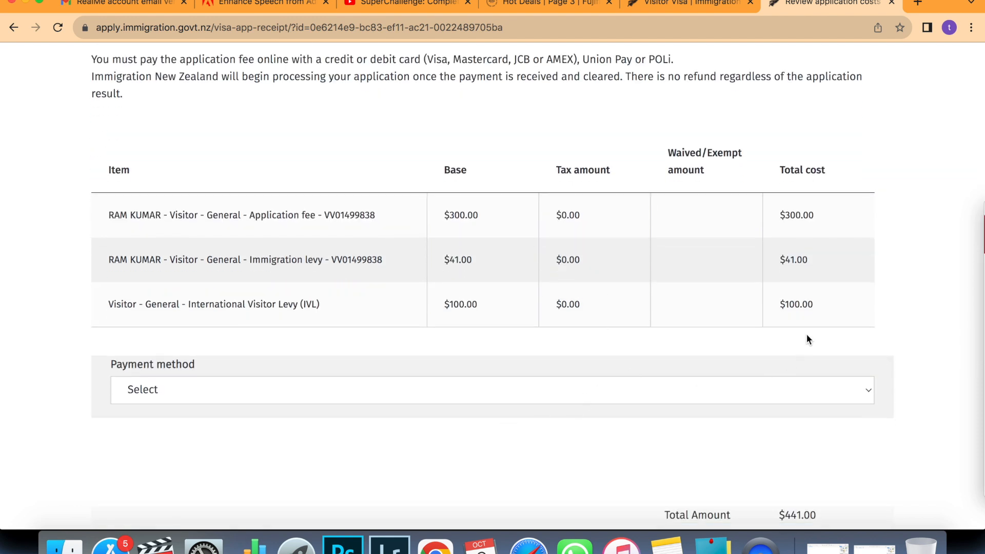
pyautogui.scroll(-1, 808, 333)
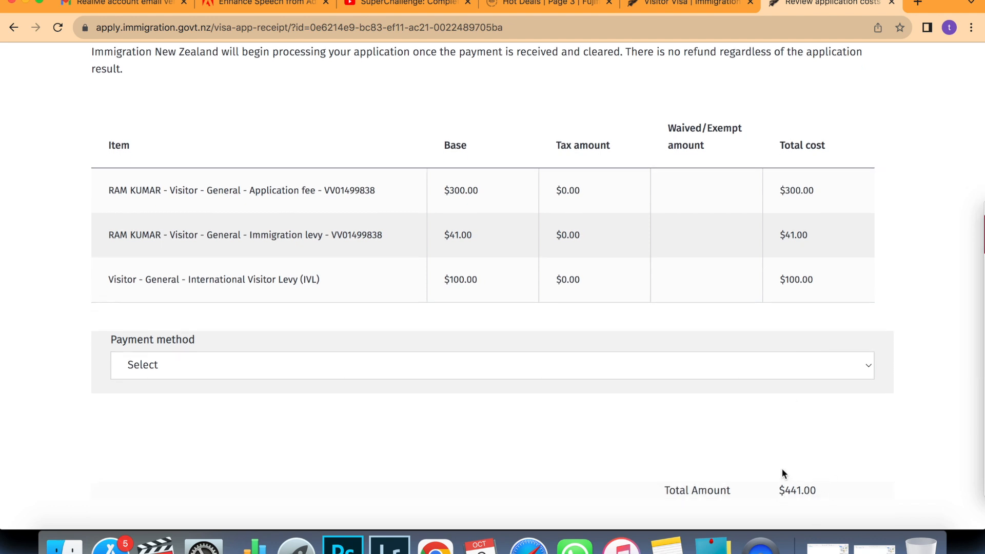
# Choose Credit or debit card as the payment method and proceed to the $441.00 payment page.
pyautogui.click(868, 367)
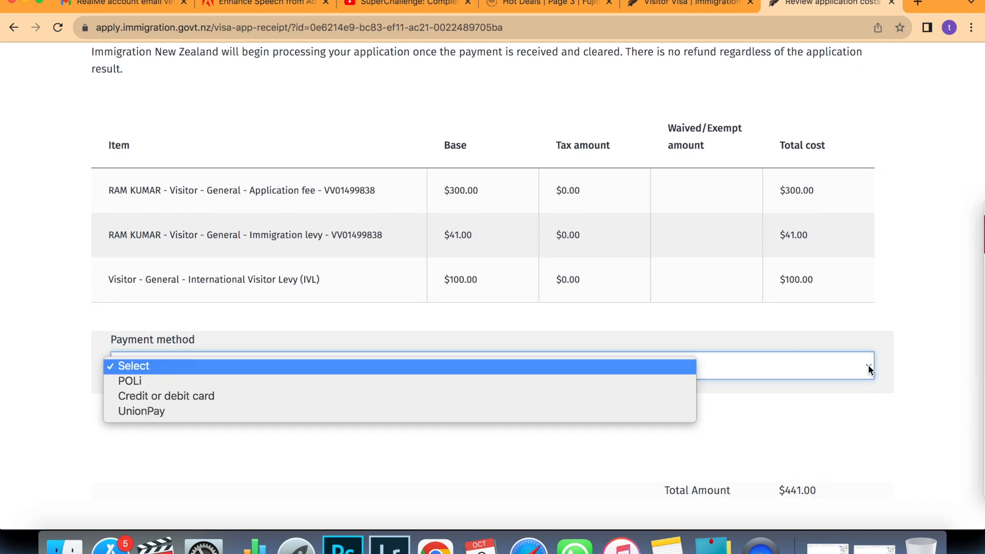
pyautogui.click(518, 397)
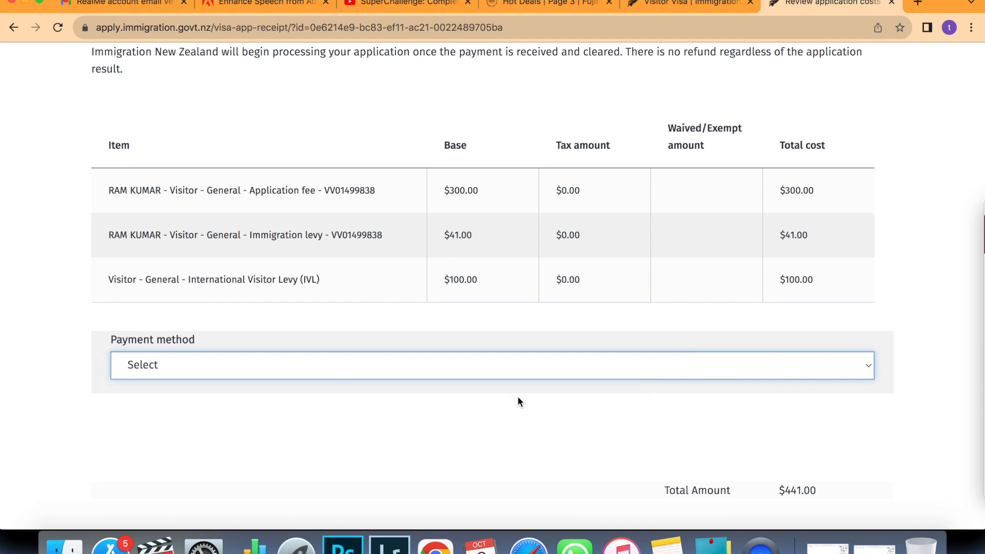
pyautogui.scroll(-5, 518, 398)
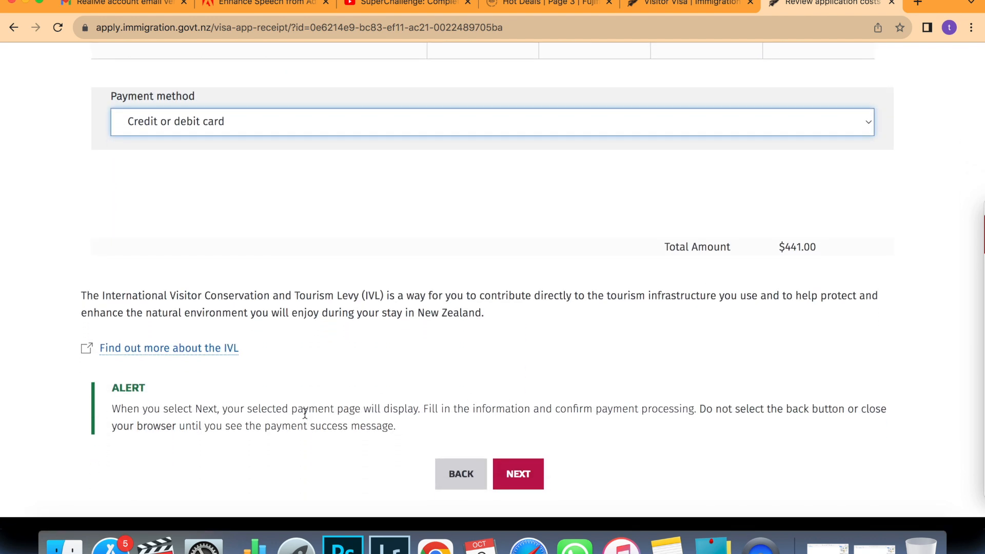
pyautogui.click(503, 467)
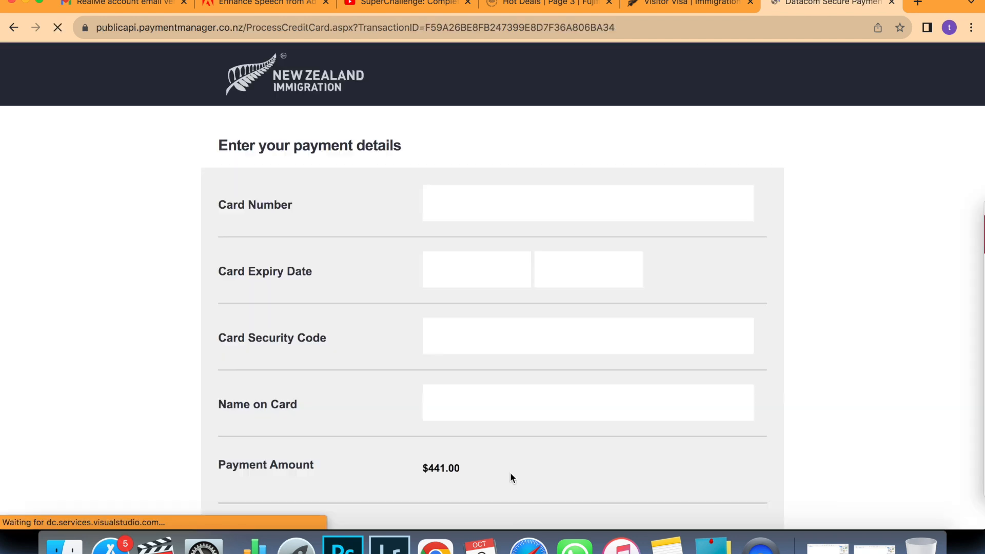
pyautogui.scroll(-2, 510, 472)
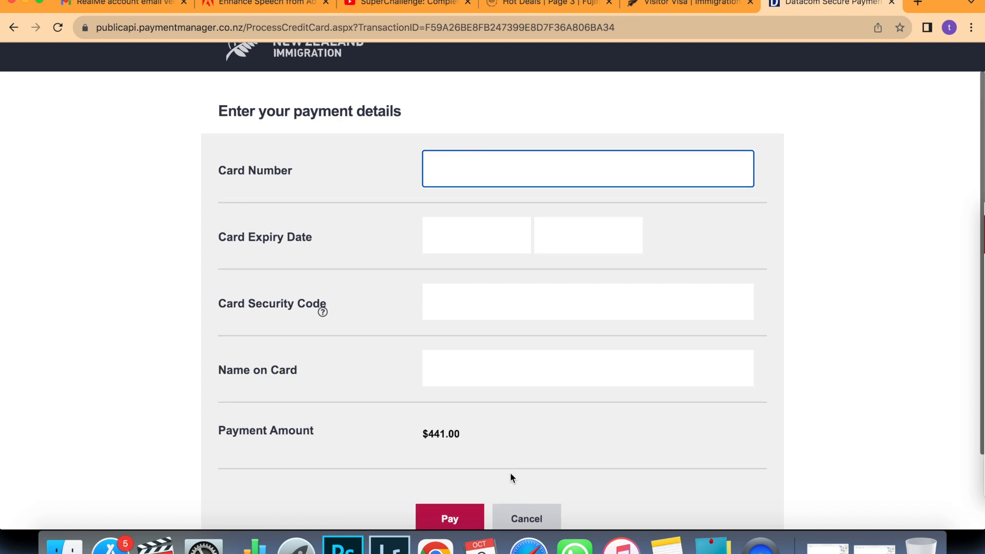